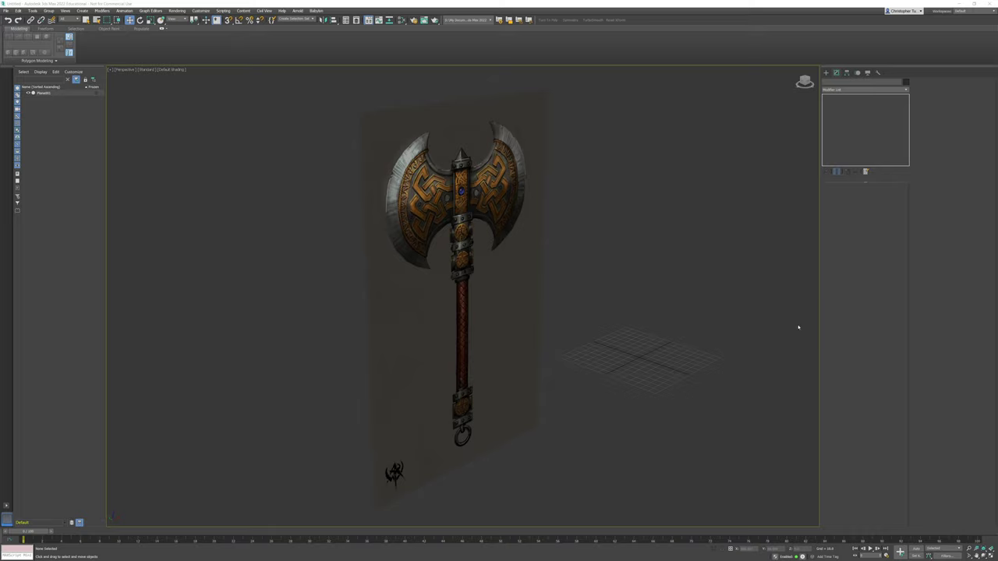
Show the axe reference in the front view without the grid, framing the ring at the handle's lower end
{"action": "middle_click_drag", "start_coordinate": [502, 353], "coordinate": [547, 278], "text": "alt"}
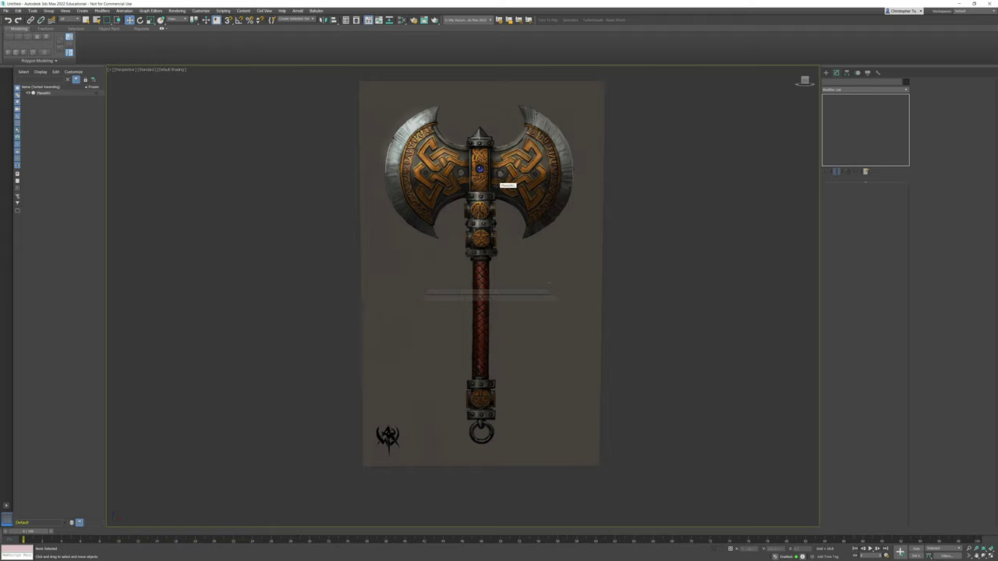
{"action": "middle_click_drag", "start_coordinate": [495, 184], "coordinate": [532, 196], "text": "alt"}
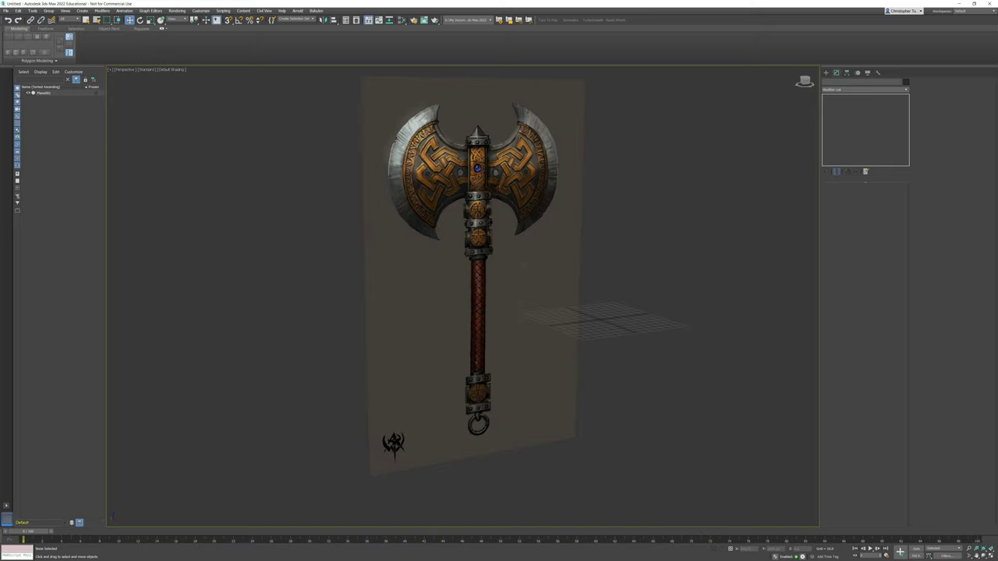
{"action": "middle_click_drag", "start_coordinate": [522, 320], "coordinate": [518, 272]}
{"action": "middle_click_drag", "start_coordinate": [518, 273], "coordinate": [501, 168], "text": "alt"}
{"action": "key", "text": "f"}
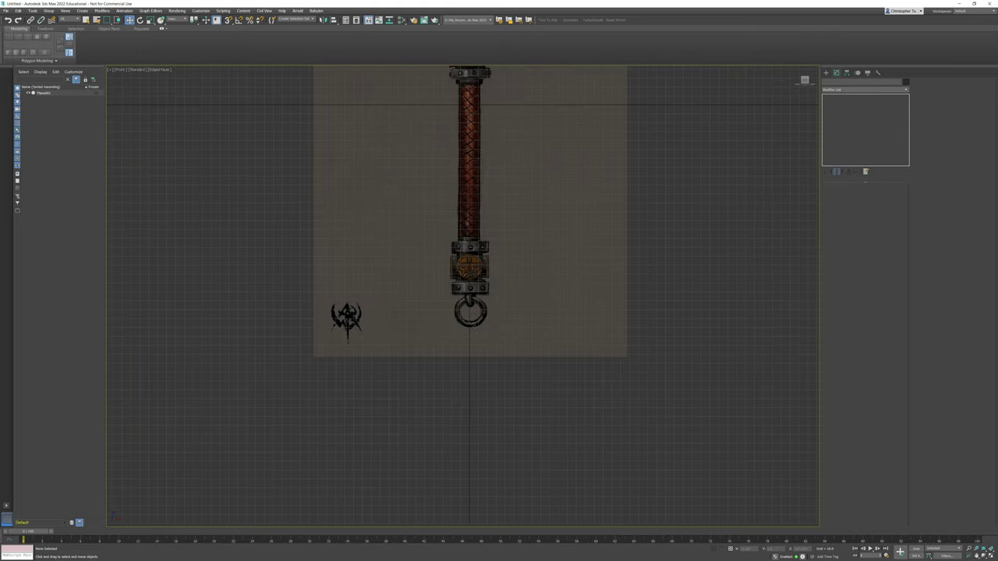
{"action": "scroll", "coordinate": [474, 325], "scroll_direction": "up", "scroll_amount": 6}
{"action": "key", "text": "g"}
{"action": "middle_click_drag", "start_coordinate": [551, 258], "coordinate": [571, 193]}
{"action": "scroll", "coordinate": [488, 242], "scroll_direction": "up", "scroll_amount": 5}
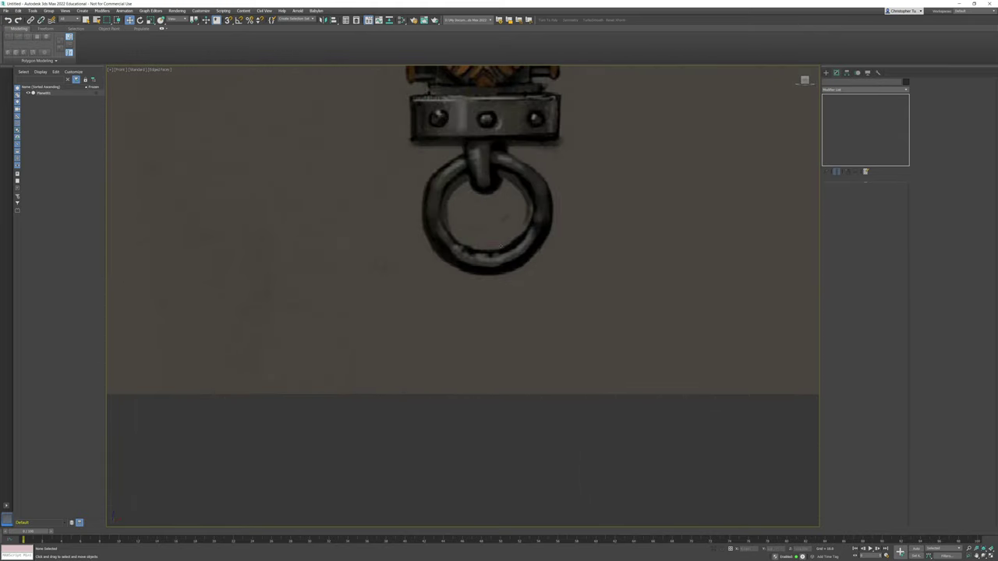
{"action": "middle_click_drag", "start_coordinate": [476, 195], "coordinate": [465, 338]}
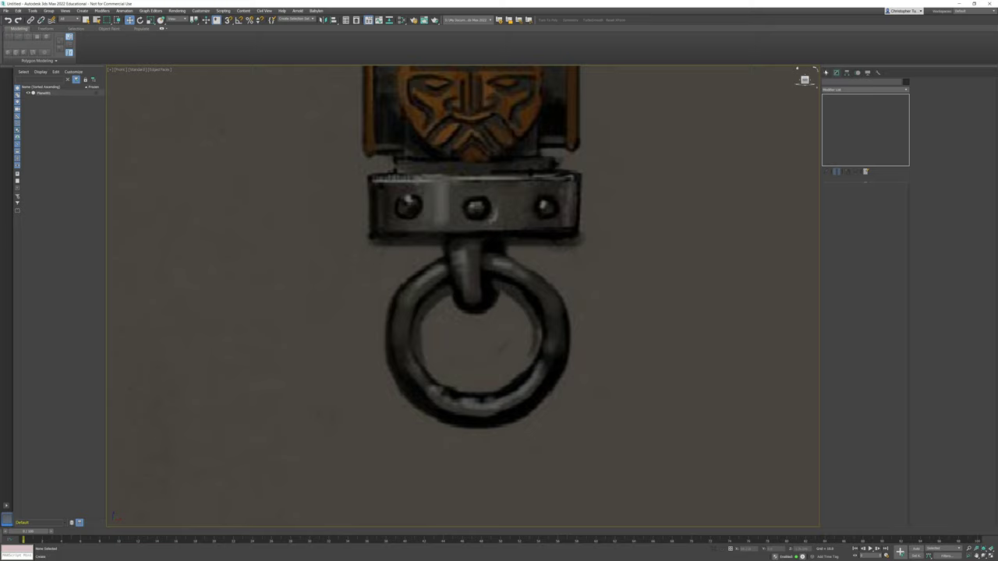
Create a torus centred on the reference ring and enlarge its main radius to match the ring's outline
{"action": "left_click", "coordinate": [826, 72]}
{"action": "left_click", "coordinate": [852, 137]}
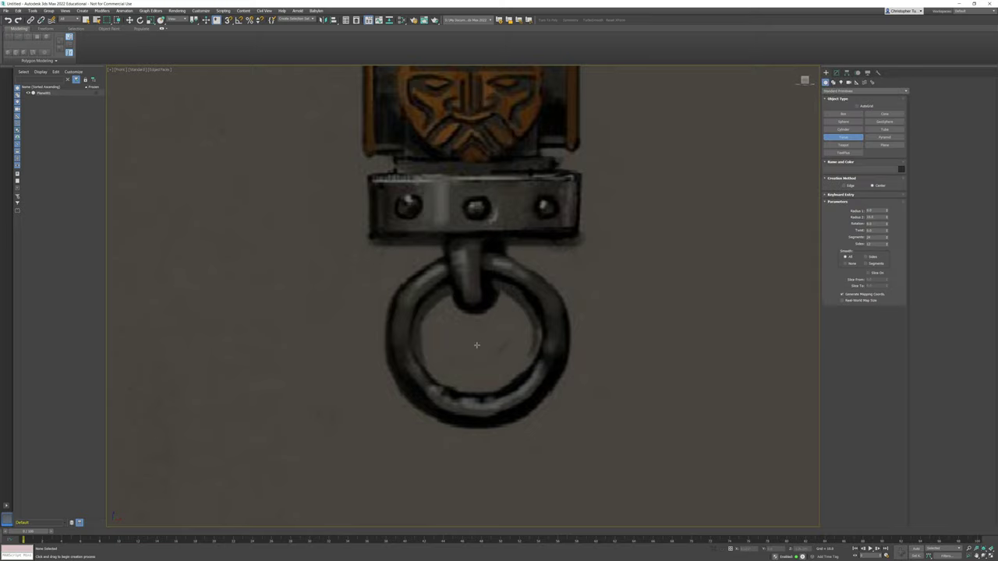
{"action": "left_click_drag", "start_coordinate": [473, 339], "coordinate": [493, 378]}
{"action": "left_click", "coordinate": [499, 360]}
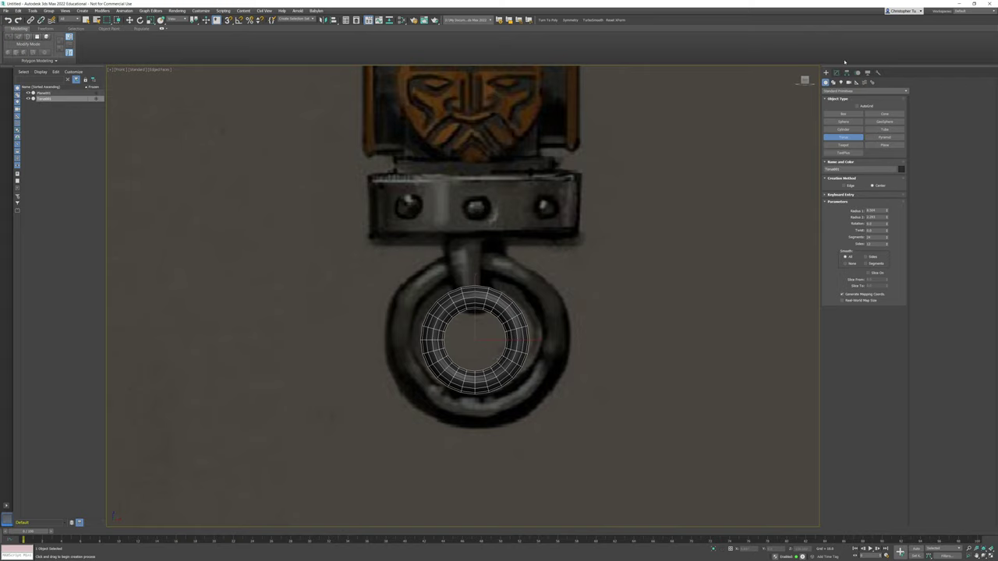
{"action": "left_click", "coordinate": [837, 73]}
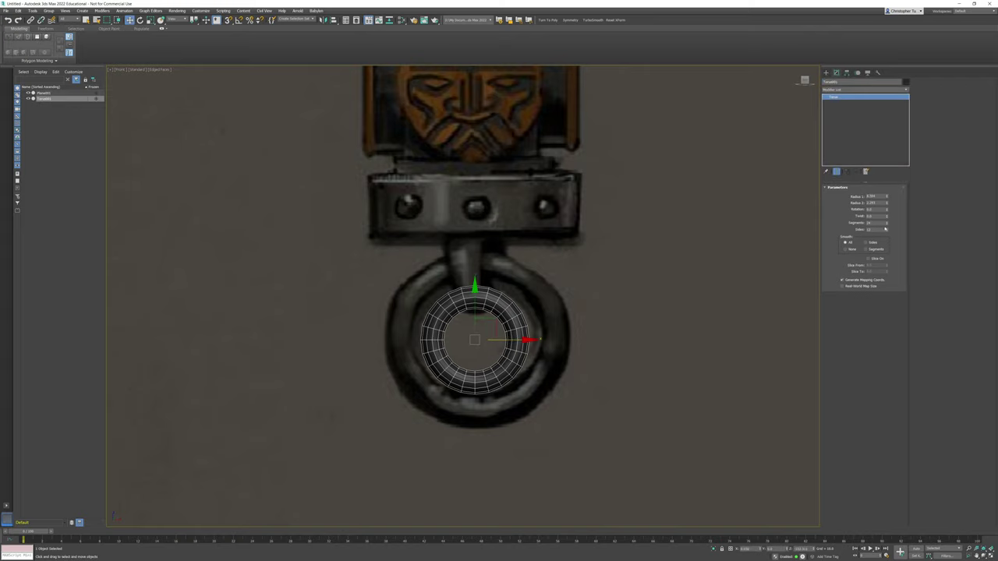
{"action": "left_click_drag", "start_coordinate": [886, 196], "coordinate": [888, 178]}
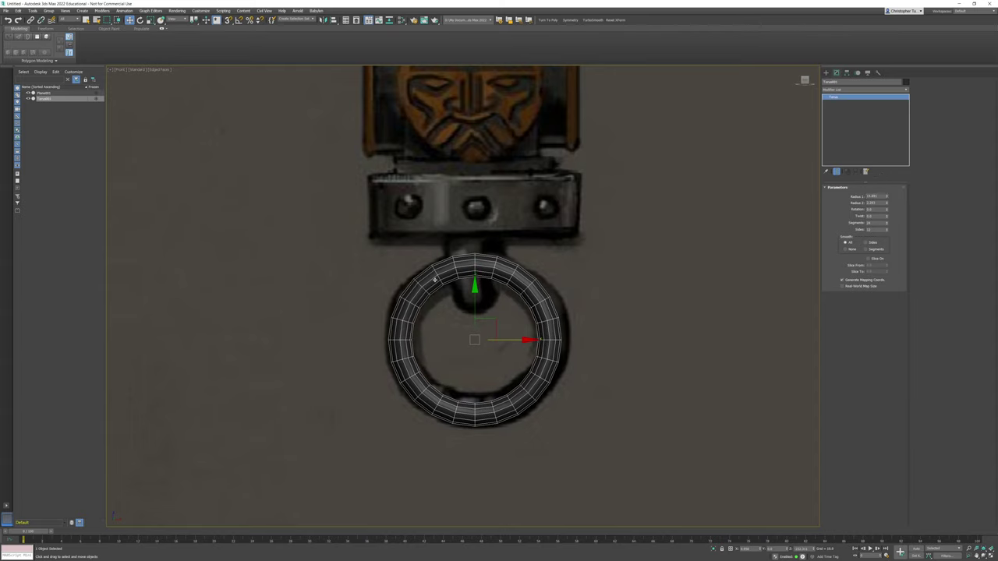
Set the torus to 8 sides and 16 segments
{"action": "left_click", "coordinate": [882, 229]}
{"action": "type", "text": "8"}
{"action": "key", "text": "Return"}
{"action": "middle_click_drag", "start_coordinate": [522, 266], "coordinate": [518, 260]}
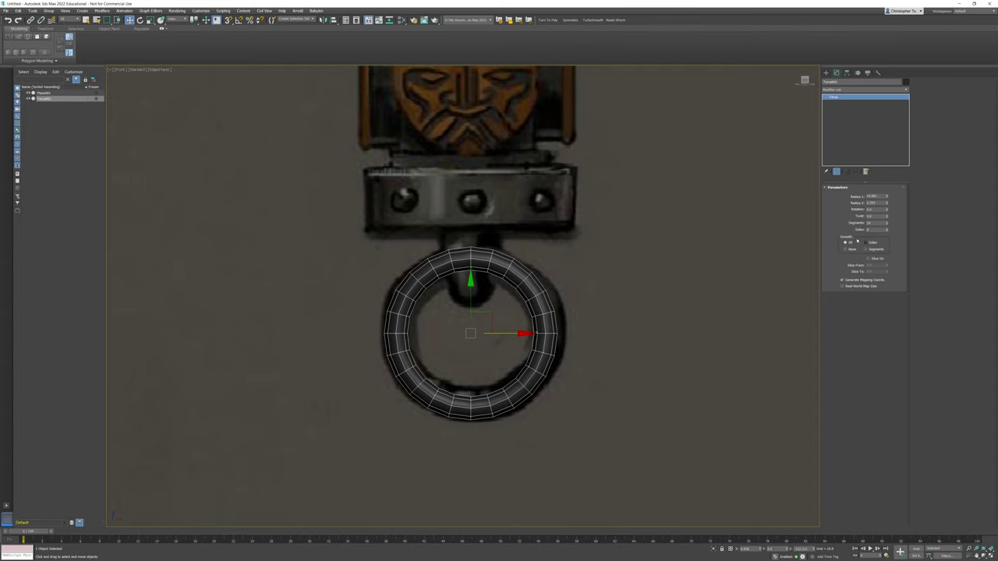
{"action": "left_click_drag", "start_coordinate": [875, 223], "coordinate": [846, 224]}
{"action": "type", "text": "16"}
{"action": "key", "text": "Return"}
Convert the torus to an editable poly
{"action": "middle_click_drag", "start_coordinate": [487, 279], "coordinate": [478, 282]}
{"action": "right_click", "coordinate": [474, 265]}
{"action": "mouse_move", "coordinate": [509, 343]}
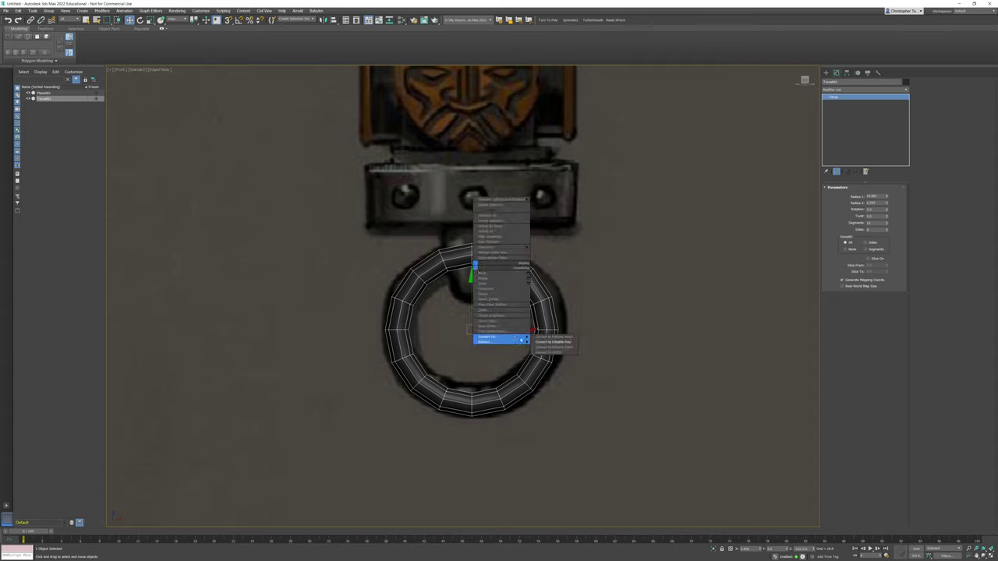
{"action": "left_click", "coordinate": [551, 341]}
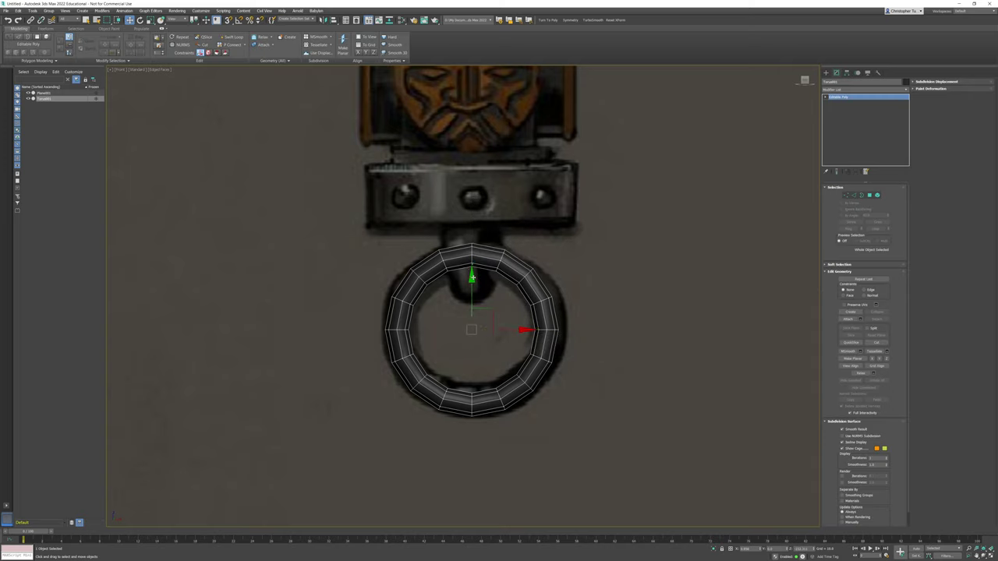
Copy the ring upward through the reference hook and rotate the copy 90 degrees with angle snap on
{"action": "mouse_move", "coordinate": [499, 329]}
{"action": "left_mouse_down", "text": "shift"}
{"action": "mouse_move", "coordinate": [498, 163]}
{"action": "mouse_move", "coordinate": [500, 204]}
{"action": "left_mouse_up", "text": "shift"}
{"action": "left_click", "coordinate": [500, 310]}
{"action": "key", "text": "e"}
{"action": "mouse_move", "coordinate": [445, 204]}
{"action": "left_mouse_down"}
{"action": "mouse_move", "coordinate": [496, 204]}
{"action": "mouse_move", "coordinate": [470, 205]}
{"action": "left_mouse_up"}
{"action": "key", "text": "ctrl+z"}
{"action": "left_click", "coordinate": [239, 19]}
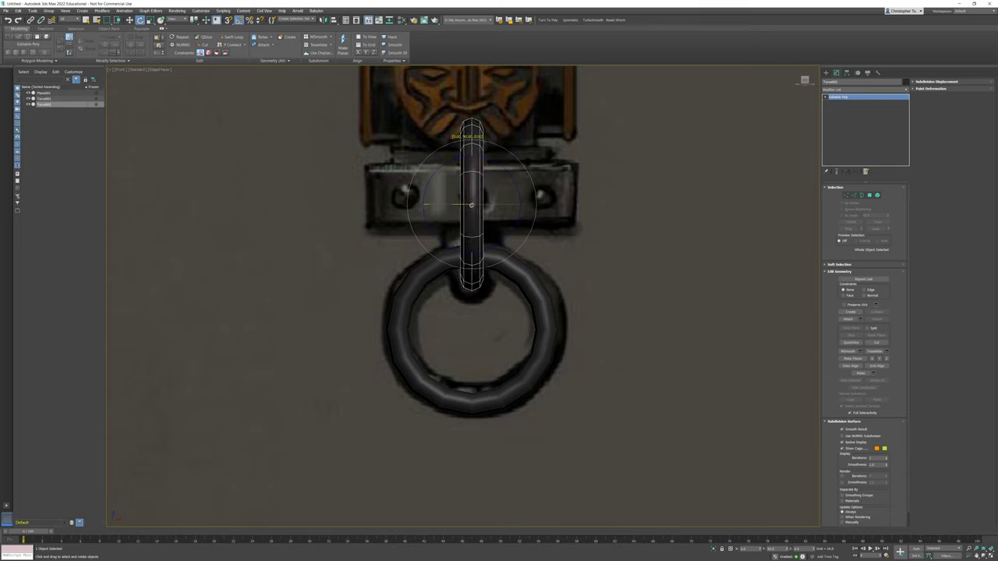
Delete the upper half of the rotated ring's polygons to leave a U-shaped hook
{"action": "left_click", "coordinate": [869, 196]}
{"action": "left_click_drag", "start_coordinate": [417, 105], "coordinate": [562, 188]}
{"action": "key", "text": "Delete"}
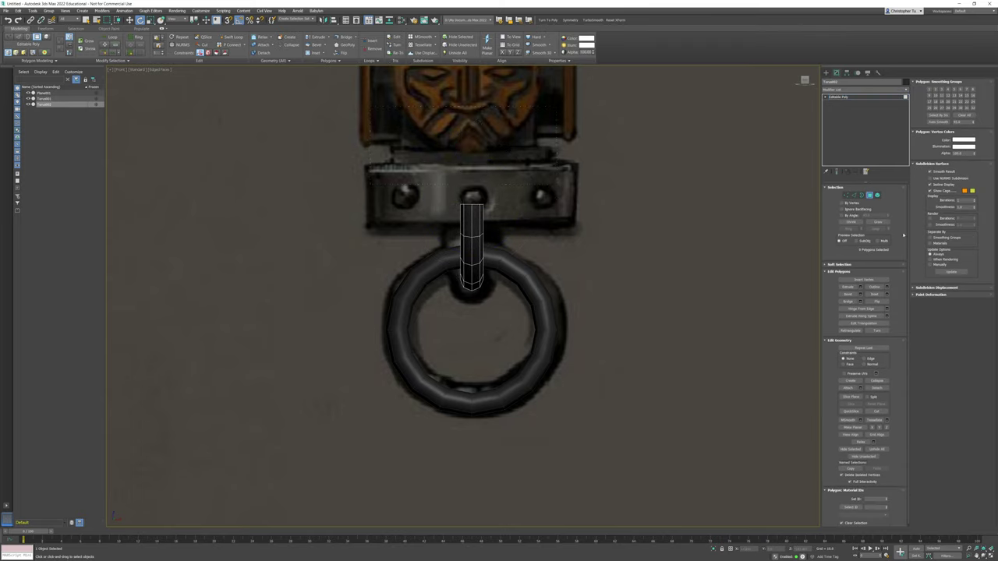
Attach the hanging ring to the hook and move the combined object down to the metal band's lower edge
{"action": "left_click", "coordinate": [869, 196]}
{"action": "left_click", "coordinate": [848, 319]}
{"action": "left_click", "coordinate": [513, 262]}
{"action": "key", "text": "w"}
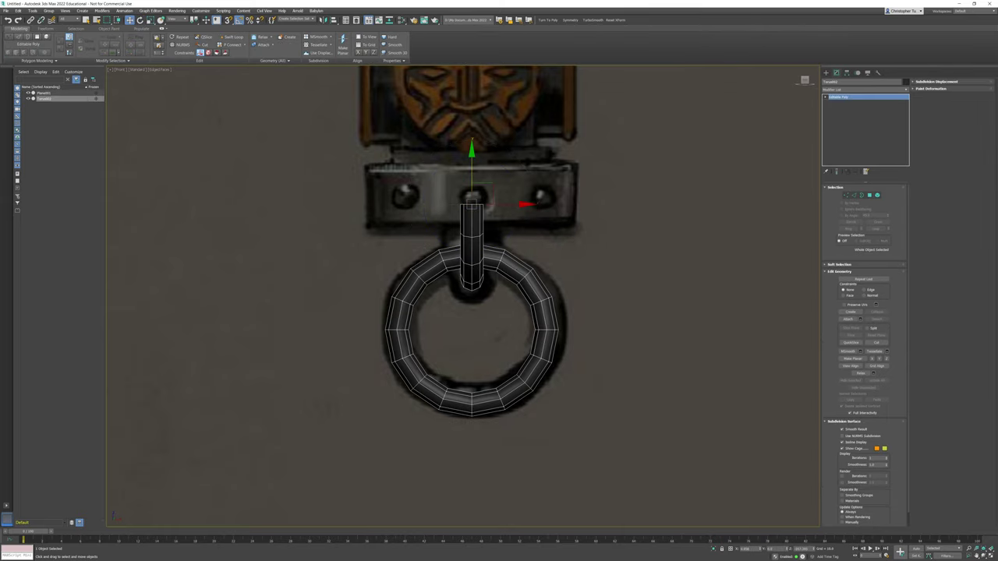
{"action": "left_click_drag", "start_coordinate": [472, 154], "coordinate": [471, 170]}
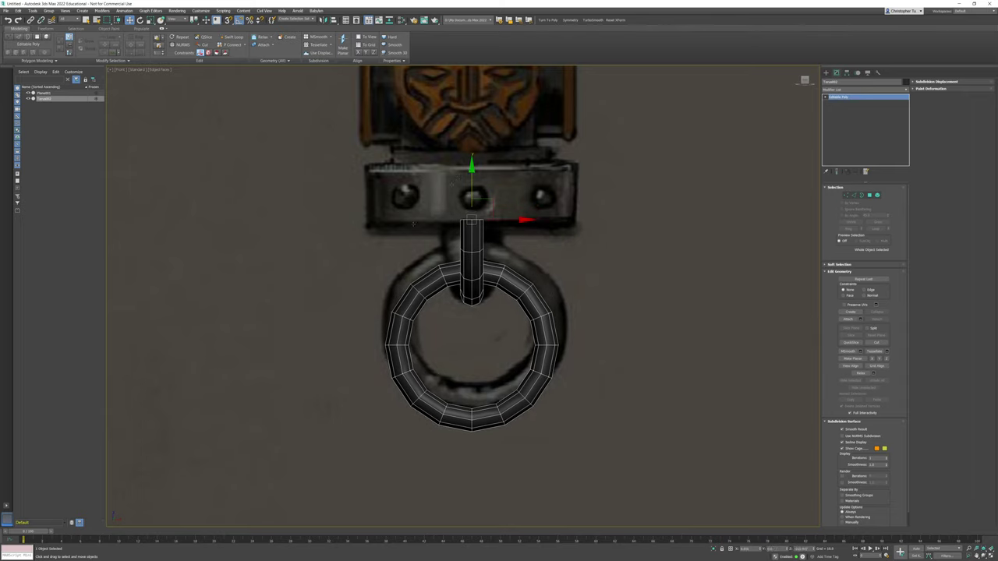
Create a cylinder as wide and tall as the lower metal band and rotate it upright
{"action": "left_click", "coordinate": [825, 73]}
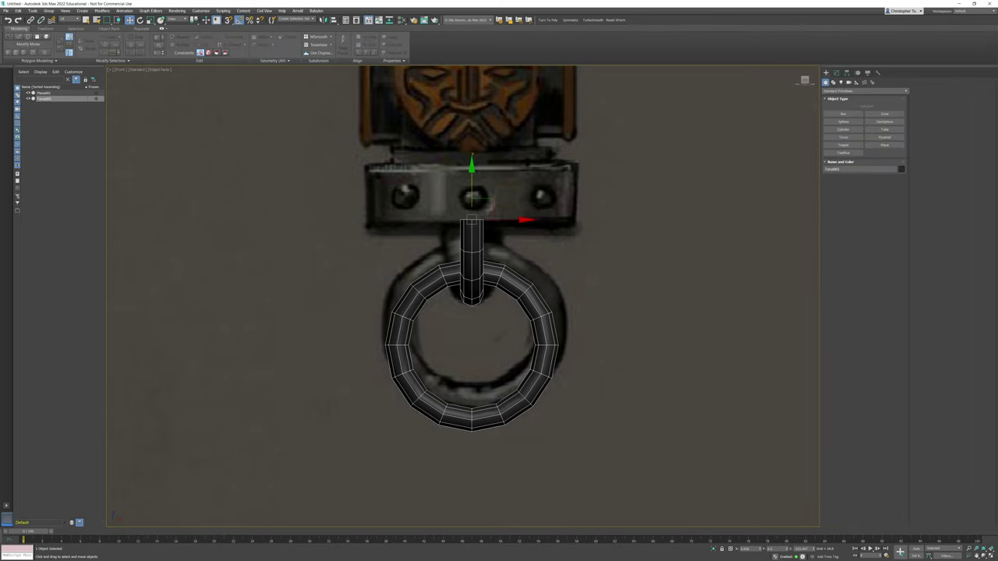
{"action": "left_click", "coordinate": [848, 129]}
{"action": "left_click_drag", "start_coordinate": [471, 194], "coordinate": [497, 293]}
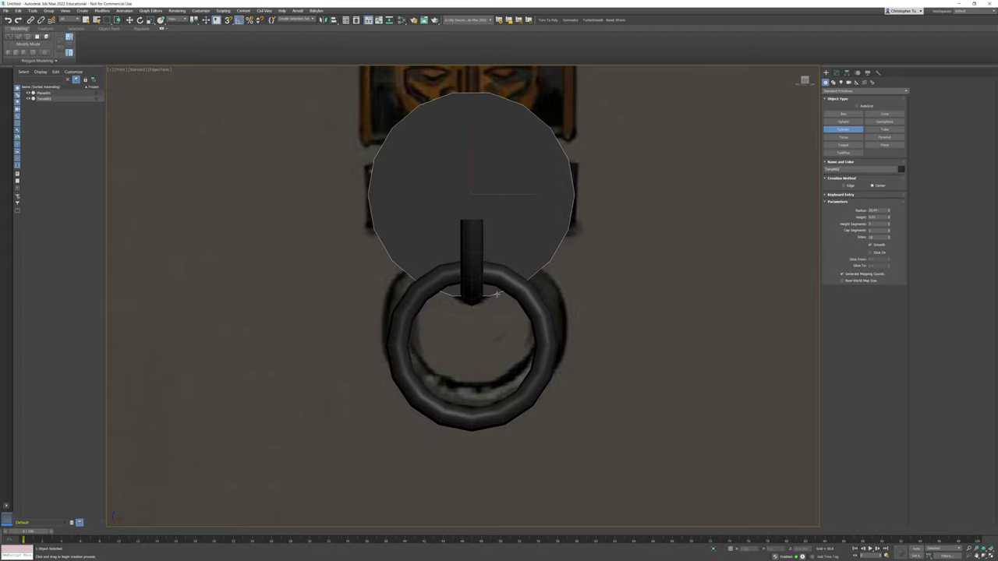
{"action": "left_click", "coordinate": [483, 232]}
{"action": "key", "text": "e"}
{"action": "left_click_drag", "start_coordinate": [472, 183], "coordinate": [473, 160]}
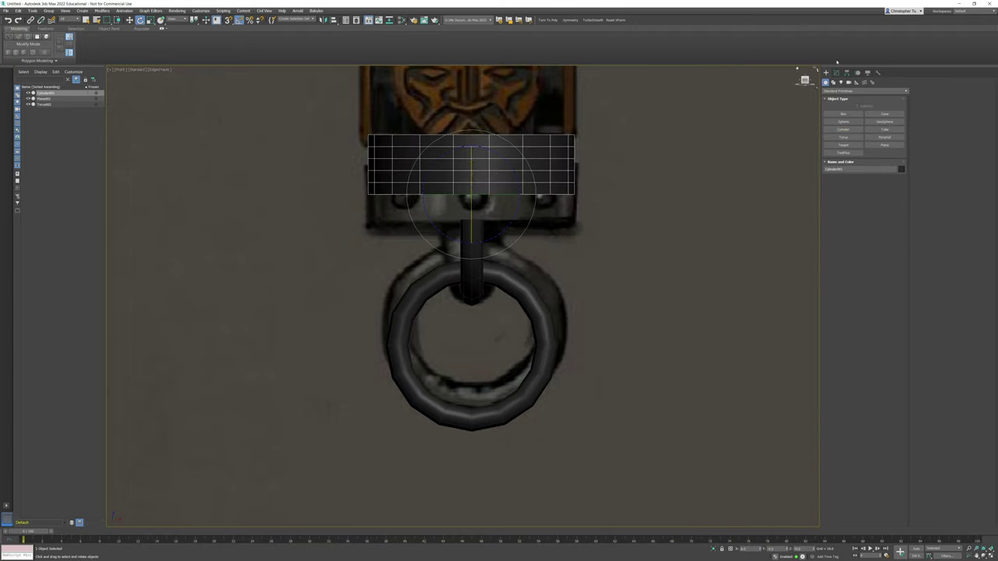
Set the cylinder to 1 height segment and 16 sides
{"action": "left_click", "coordinate": [836, 73]}
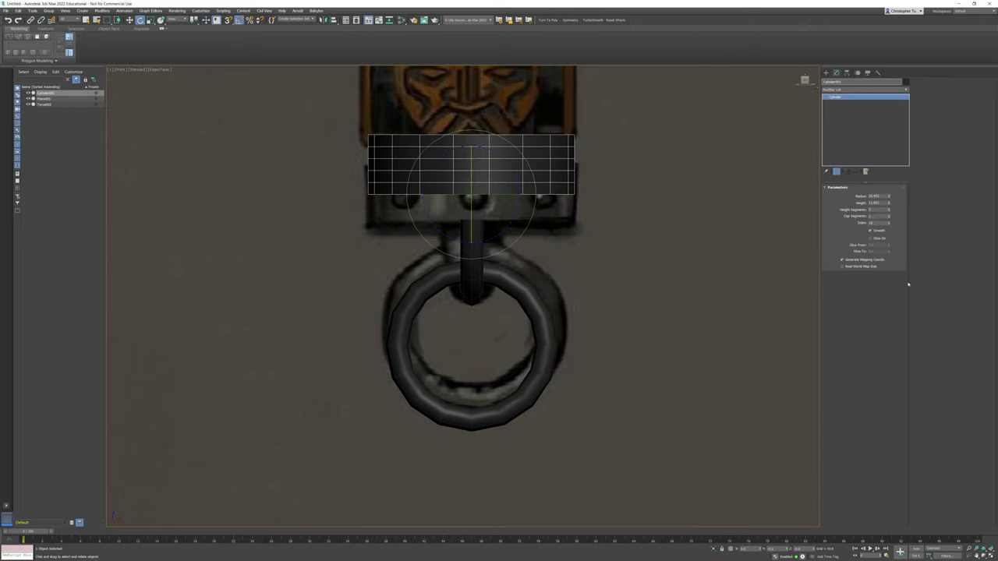
{"action": "right_click", "coordinate": [889, 212]}
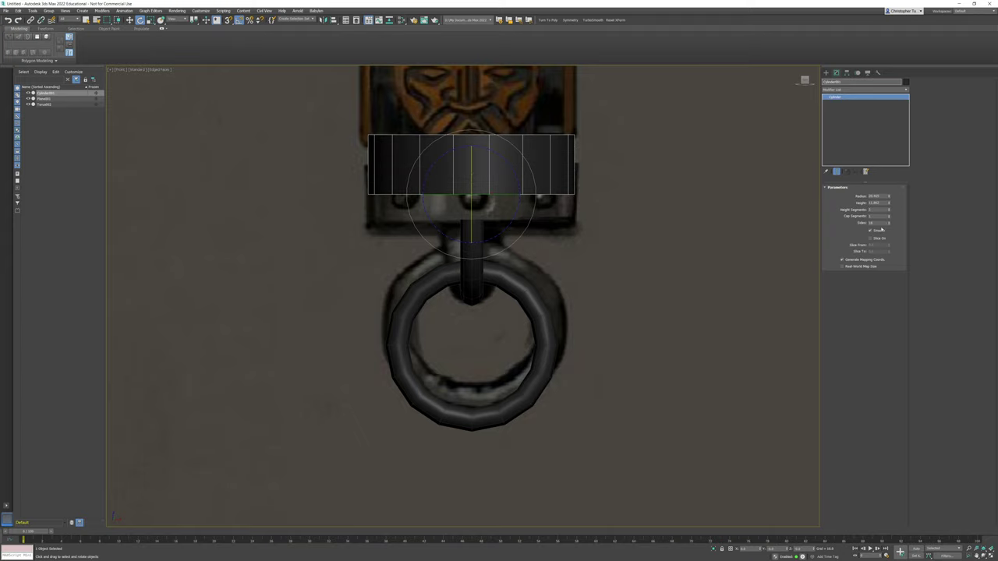
{"action": "left_click_drag", "start_coordinate": [872, 224], "coordinate": [837, 224]}
{"action": "key", "text": "Return"}
{"action": "middle_click_drag", "start_coordinate": [482, 167], "coordinate": [495, 170]}
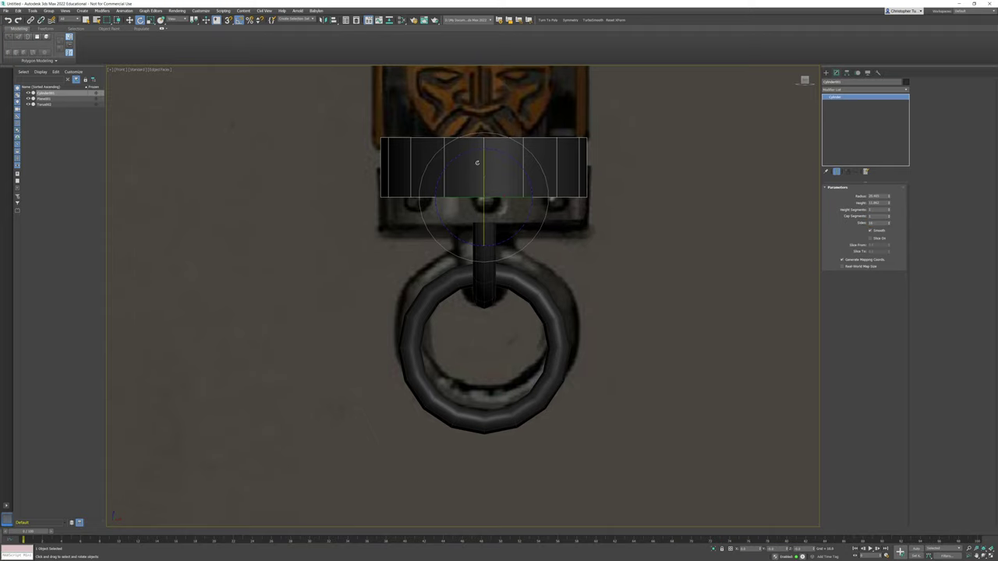
Convert the cylinder to an editable poly and move it down over the reference's metal band
{"action": "right_click", "coordinate": [484, 155]}
{"action": "mouse_move", "coordinate": [515, 231]}
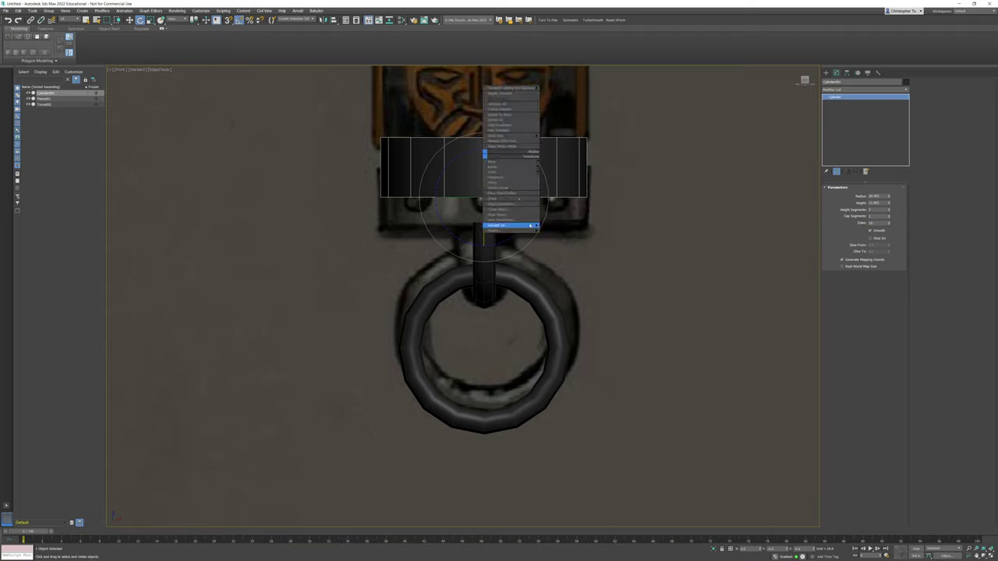
{"action": "left_click", "coordinate": [557, 246]}
{"action": "key", "text": "w"}
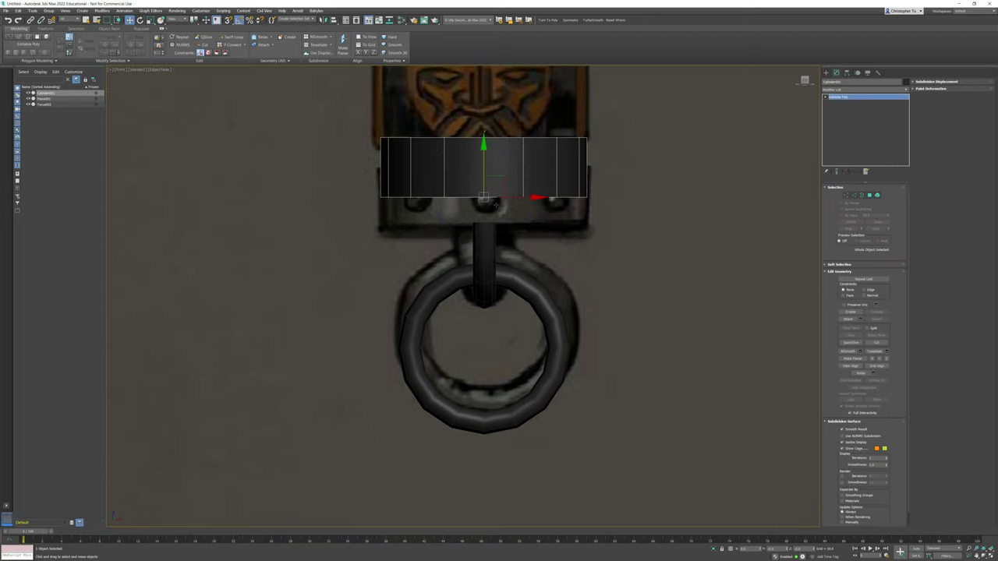
{"action": "left_click_drag", "start_coordinate": [485, 146], "coordinate": [484, 176]}
{"action": "scroll", "coordinate": [491, 215], "scroll_direction": "up", "scroll_amount": 4}
Set the angle snap to 11.25 degrees and rotate the band cylinder by one increment so a flat face points forward
{"action": "key", "text": "e"}
{"action": "middle_click_drag", "start_coordinate": [524, 214], "coordinate": [495, 224]}
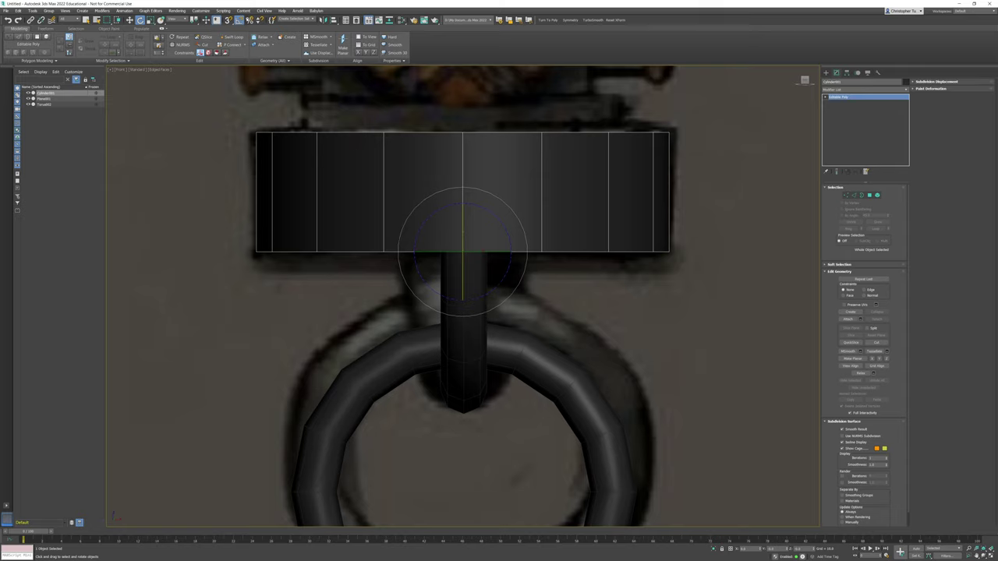
{"action": "right_click", "coordinate": [240, 20]}
{"action": "double_click", "coordinate": [499, 287]}
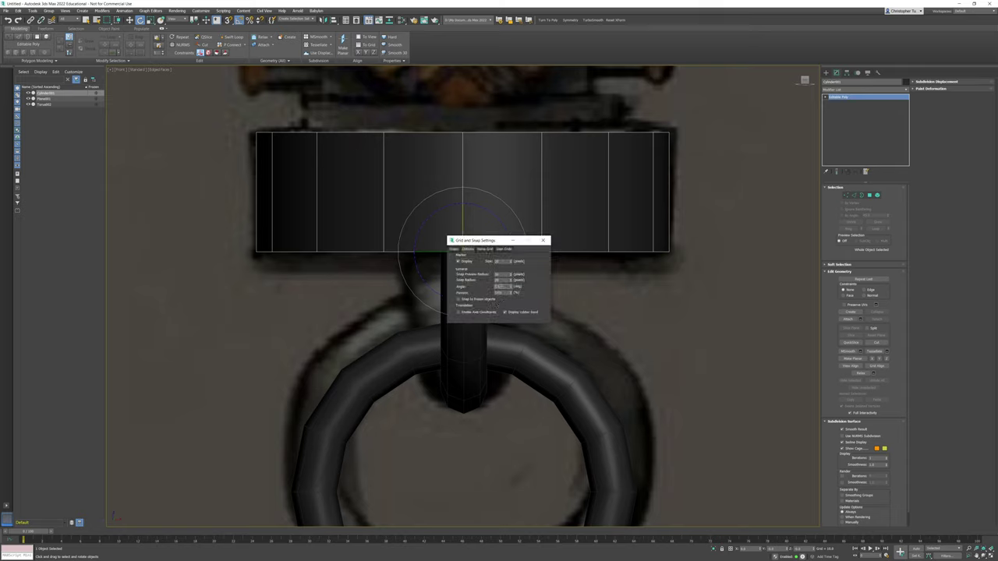
{"action": "left_click_drag", "start_coordinate": [484, 242], "coordinate": [734, 300]}
{"action": "left_click_drag", "start_coordinate": [483, 252], "coordinate": [478, 253]}
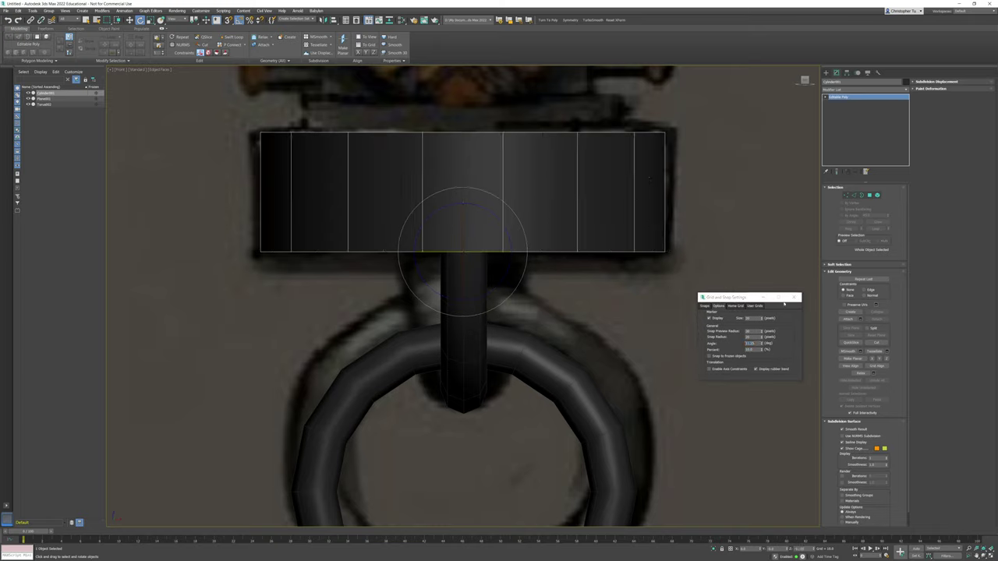
{"action": "left_click", "coordinate": [794, 297]}
Make the band cylinder see-through and create a sphere over the middle rivet
{"action": "left_click", "coordinate": [826, 73]}
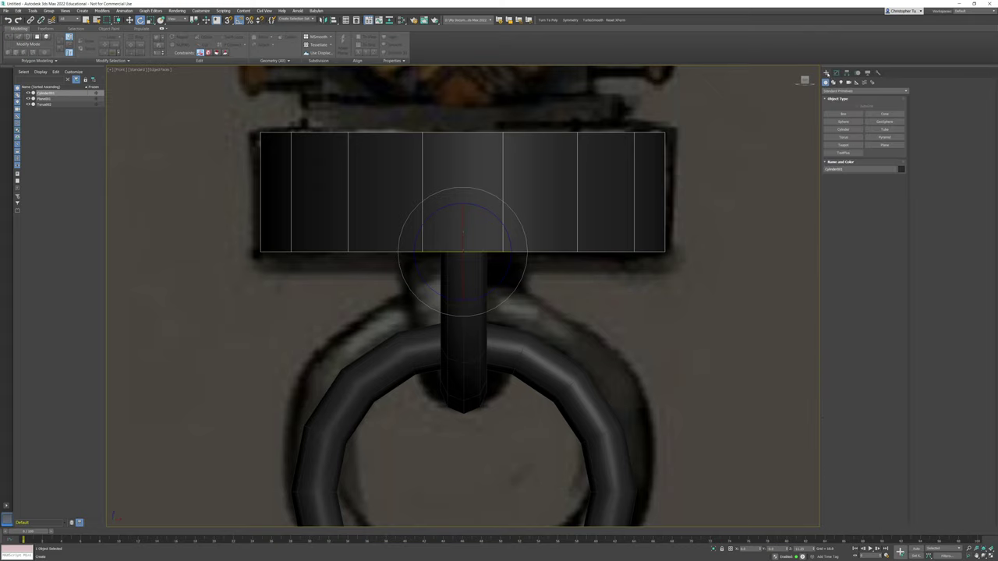
{"action": "key", "text": "alt+x"}
{"action": "left_click", "coordinate": [844, 123]}
{"action": "left_click_drag", "start_coordinate": [462, 195], "coordinate": [474, 222]}
{"action": "key", "text": "e"}
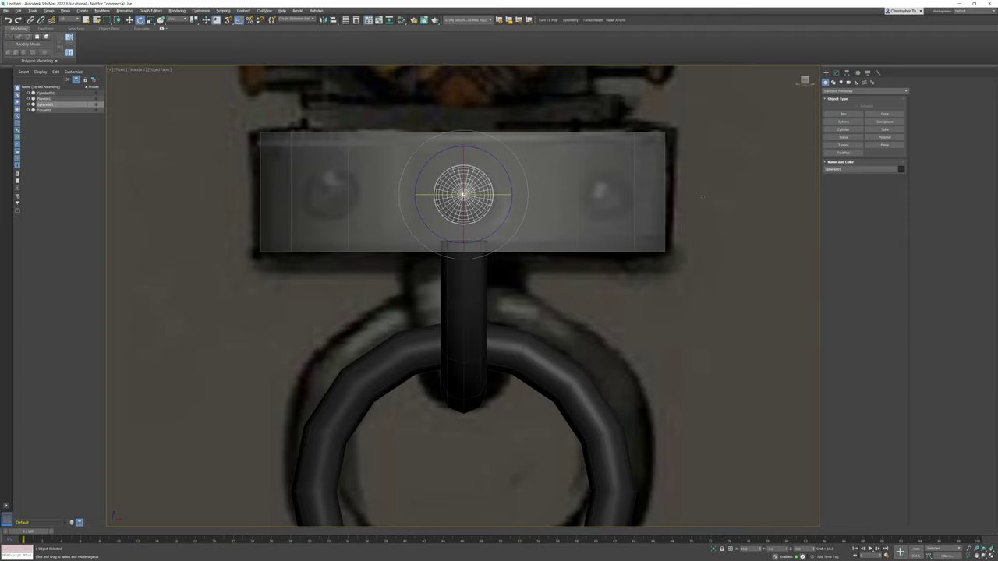
Set the rivet sphere to 8 segments
{"action": "left_click", "coordinate": [836, 72]}
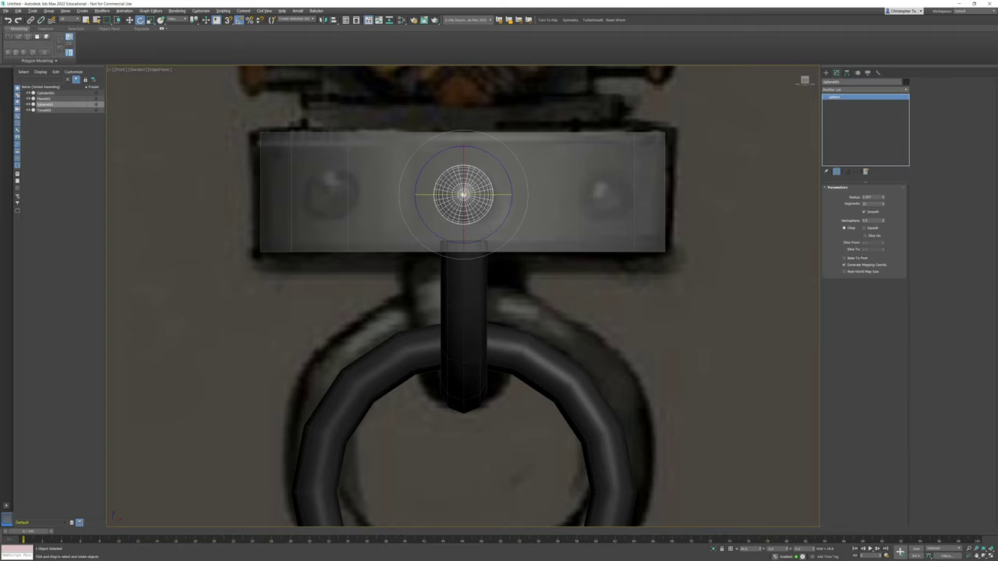
{"action": "double_click", "coordinate": [871, 204]}
{"action": "type", "text": "8"}
{"action": "key", "text": "Return"}
Focus on the rivet sphere in the perspective view and convert it to an editable poly
{"action": "mouse_move", "coordinate": [496, 261]}
{"action": "middle_mouse_down"}
{"action": "mouse_move", "coordinate": [486, 326]}
{"action": "mouse_move", "coordinate": [505, 263]}
{"action": "middle_mouse_up"}
{"action": "scroll", "coordinate": [516, 313], "scroll_direction": "down", "scroll_amount": 3}
{"action": "key", "text": "p"}
{"action": "key", "text": "z"}
{"action": "right_click", "coordinate": [506, 263]}
{"action": "mouse_move", "coordinate": [550, 340]}
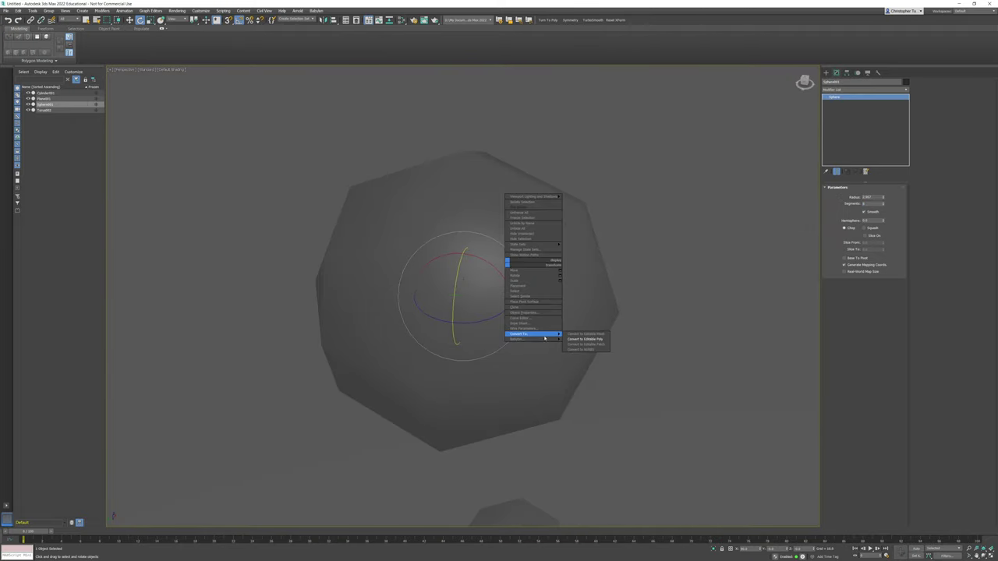
{"action": "left_click", "coordinate": [580, 341]}
Delete one half of the sphere's polygons with edged faces shown, leaving a dome-shaped rivet
{"action": "left_click", "coordinate": [870, 195]}
{"action": "middle_click_drag", "start_coordinate": [530, 335], "coordinate": [435, 361], "text": "alt"}
{"action": "scroll", "coordinate": [483, 350], "scroll_direction": "down", "scroll_amount": 3}
{"action": "key", "text": "F4"}
{"action": "left_click_drag", "start_coordinate": [343, 144], "coordinate": [445, 421]}
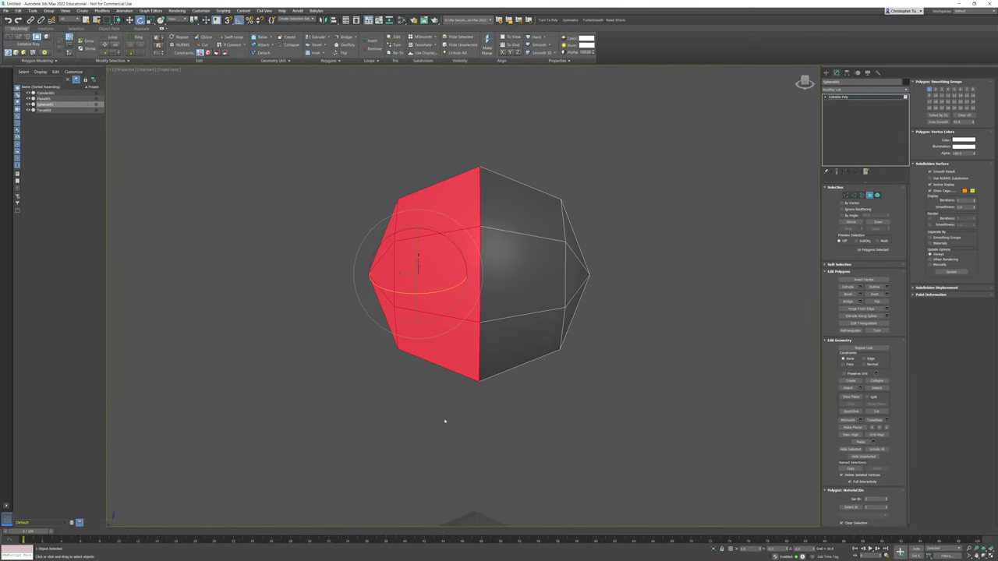
{"action": "key", "text": "Delete"}
{"action": "scroll", "coordinate": [506, 344], "scroll_direction": "down", "scroll_amount": 10}
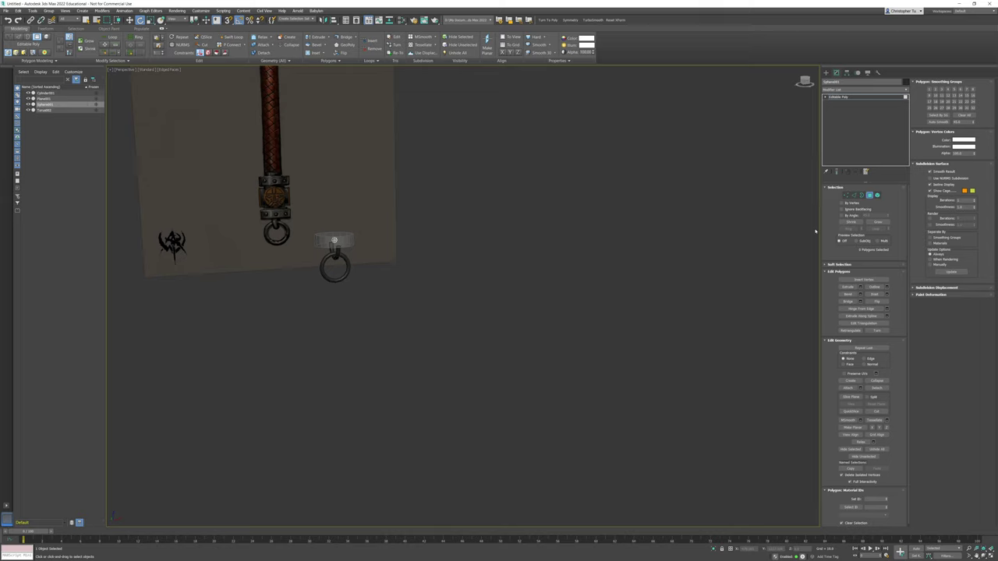
{"action": "left_click", "coordinate": [870, 196]}
Reset the X position of the ring-and-hook object and of the band cylinder to 0
{"action": "middle_click_drag", "start_coordinate": [327, 250], "coordinate": [454, 276]}
{"action": "scroll", "coordinate": [454, 276], "scroll_direction": "up", "scroll_amount": 6}
{"action": "key", "text": "w"}
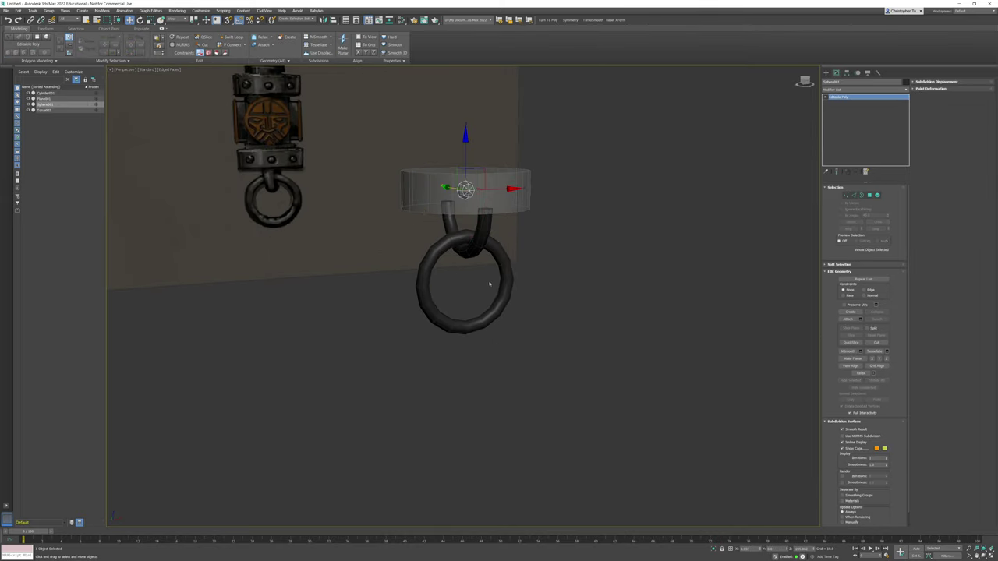
{"action": "scroll", "coordinate": [485, 280], "scroll_direction": "up", "scroll_amount": 3}
{"action": "left_click", "coordinate": [499, 231]}
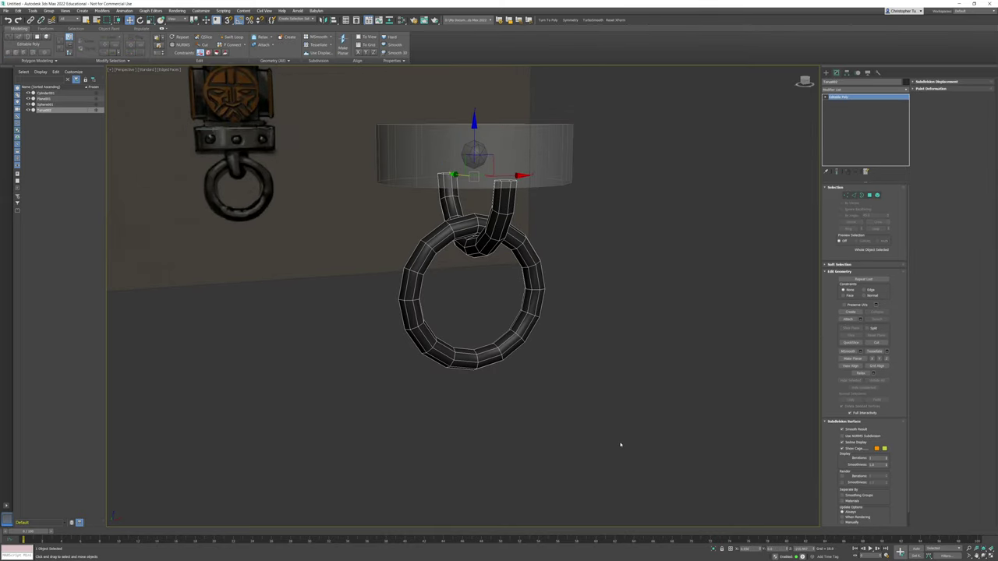
{"action": "right_click", "coordinate": [762, 550]}
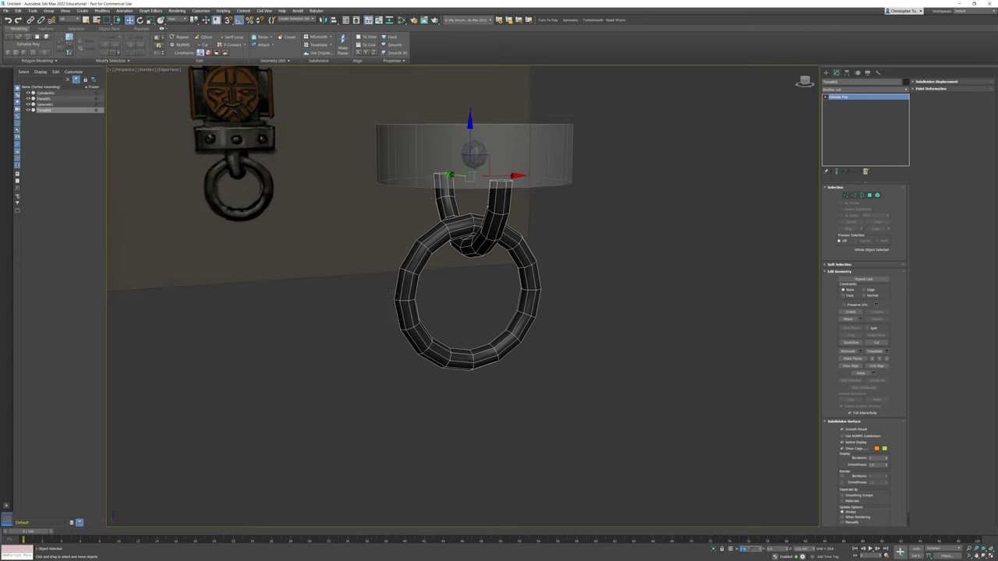
{"action": "left_click", "coordinate": [438, 145]}
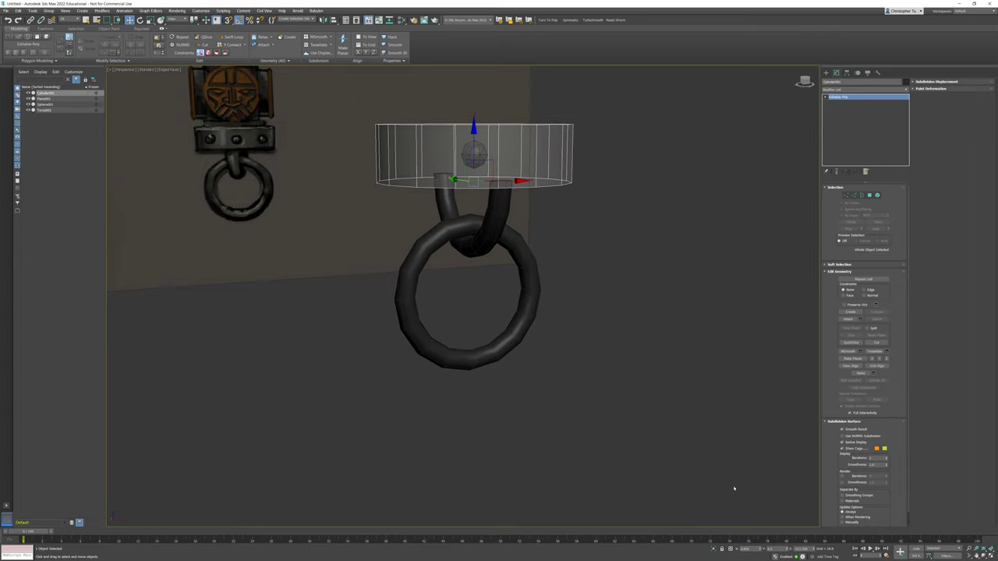
{"action": "right_click", "coordinate": [760, 549]}
Select the rivet dome on the band and reset its X position to 0
{"action": "middle_click_drag", "start_coordinate": [502, 184], "coordinate": [670, 238], "text": "alt"}
{"action": "left_click", "coordinate": [764, 265], "text": "ctrl"}
{"action": "left_click", "coordinate": [764, 265]}
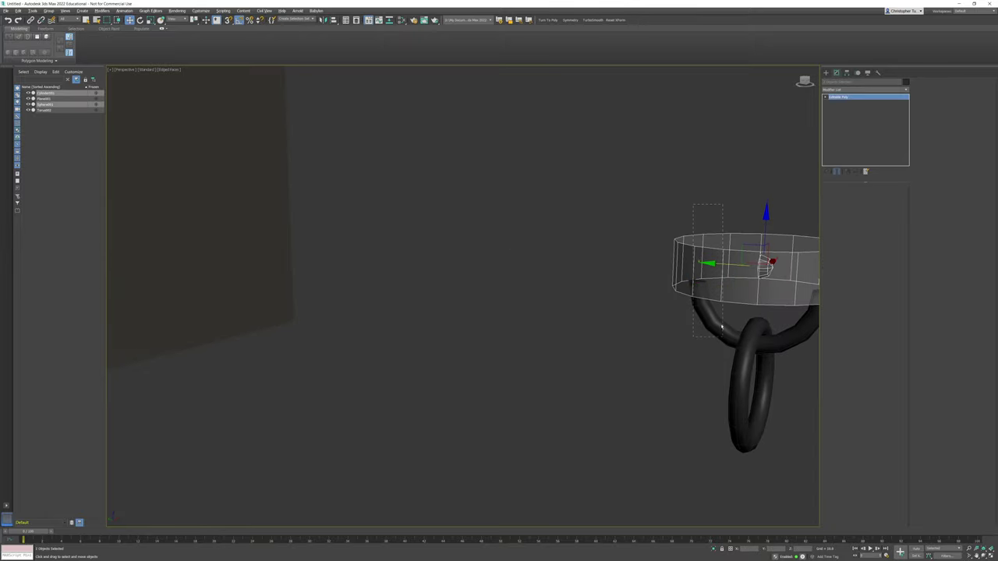
{"action": "middle_click_drag", "start_coordinate": [697, 337], "coordinate": [593, 331]}
{"action": "right_click", "coordinate": [760, 549]}
Move the rivet's whole element in the top view until its flat side sits flush against the band's front face
{"action": "middle_click_drag", "start_coordinate": [763, 294], "coordinate": [675, 314], "text": "alt"}
{"action": "left_click", "coordinate": [877, 196]}
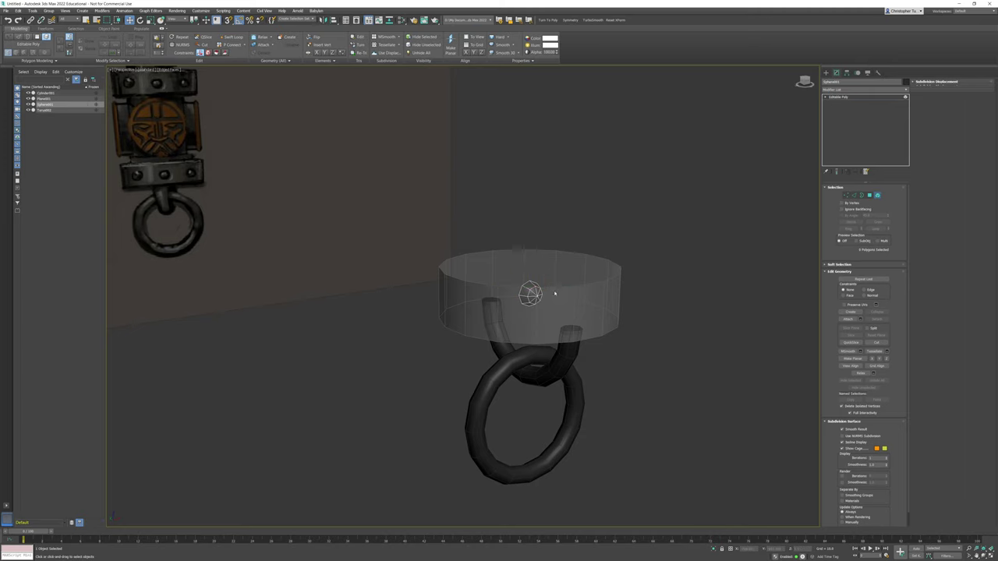
{"action": "right_click", "coordinate": [498, 281]}
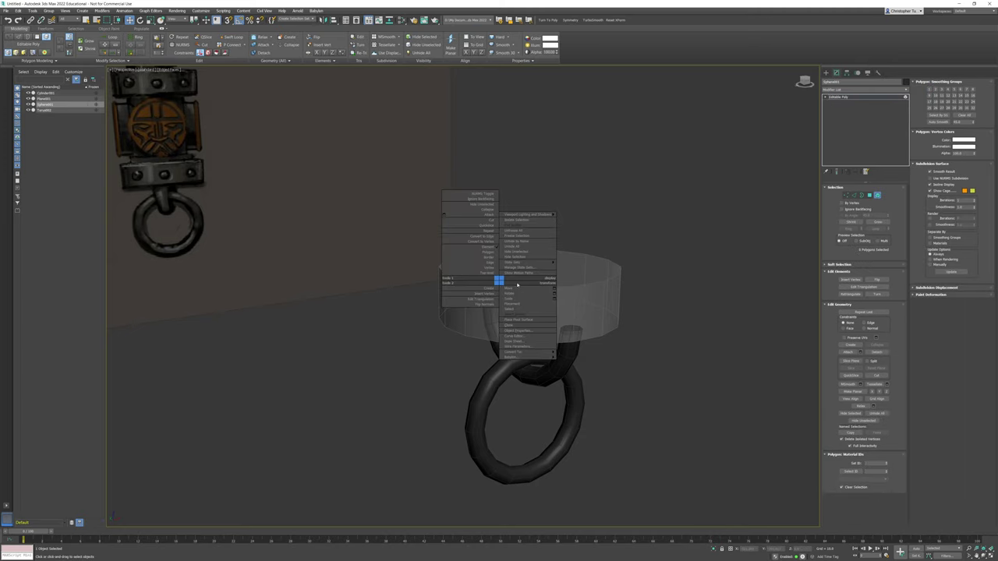
{"action": "left_click", "coordinate": [530, 294]}
{"action": "key", "text": "z"}
{"action": "middle_click_drag", "start_coordinate": [548, 334], "coordinate": [467, 304], "text": "alt"}
{"action": "scroll", "coordinate": [602, 325], "scroll_direction": "down", "scroll_amount": 6}
{"action": "left_click_drag", "start_coordinate": [467, 304], "coordinate": [653, 318]}
{"action": "key", "text": "t"}
{"action": "scroll", "coordinate": [464, 334], "scroll_direction": "up", "scroll_amount": 10}
{"action": "scroll", "coordinate": [459, 365], "scroll_direction": "up", "scroll_amount": 3}
{"action": "scroll", "coordinate": [498, 320], "scroll_direction": "down", "scroll_amount": 6}
{"action": "key", "text": "F3"}
{"action": "scroll", "coordinate": [474, 281], "scroll_direction": "up", "scroll_amount": 2}
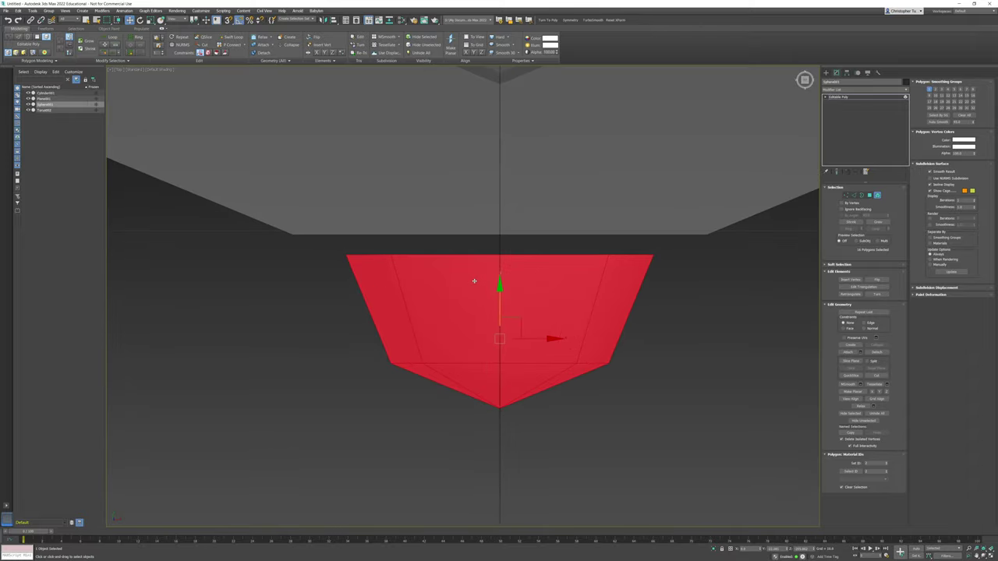
{"action": "left_click_drag", "start_coordinate": [502, 290], "coordinate": [497, 268]}
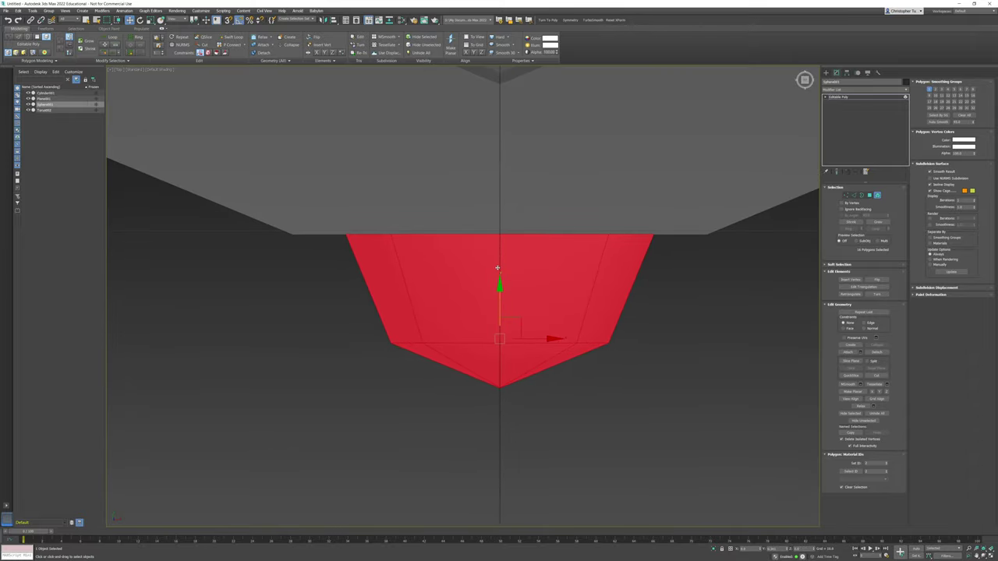
{"action": "scroll", "coordinate": [499, 269], "scroll_direction": "down", "scroll_amount": 4}
{"action": "key", "text": "p"}
{"action": "key", "text": "z"}
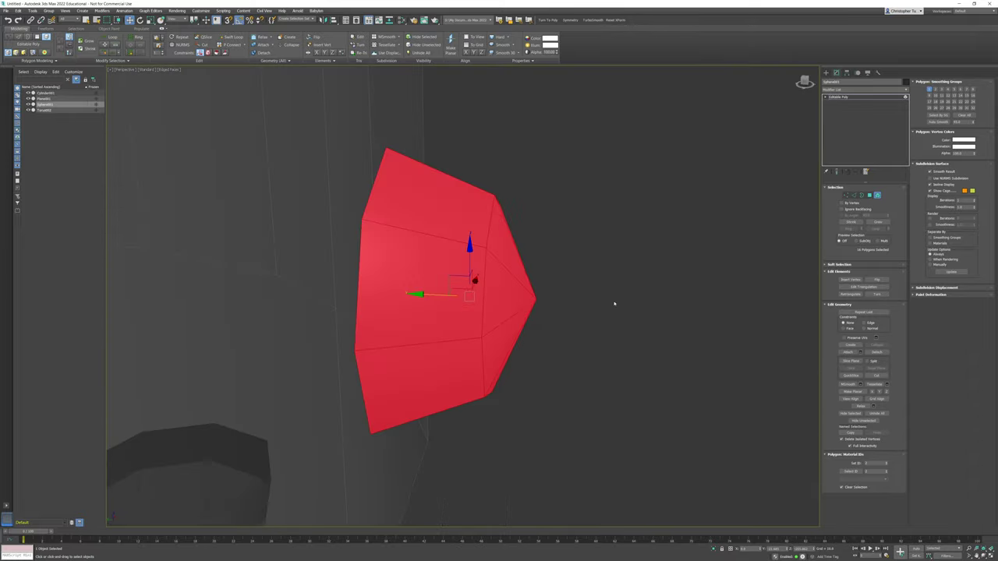
{"action": "left_click", "coordinate": [877, 196]}
{"action": "key", "text": "F3"}
{"action": "scroll", "coordinate": [622, 275], "scroll_direction": "down", "scroll_amount": 5}
{"action": "middle_click_drag", "start_coordinate": [624, 260], "coordinate": [621, 285], "text": "alt"}
{"action": "scroll", "coordinate": [621, 285], "scroll_direction": "down", "scroll_amount": 5}
{"action": "key", "text": "e"}
{"action": "middle_click_drag", "start_coordinate": [518, 240], "coordinate": [490, 268], "text": "alt"}
{"action": "left_click_drag", "start_coordinate": [502, 315], "coordinate": [611, 314], "text": "shift"}
{"action": "left_click", "coordinate": [528, 311]}
Adjust the snap angle in the grid and snap settings for rotating the rivet around the band
{"action": "mouse_move", "coordinate": [686, 314]}
{"action": "middle_mouse_down", "text": "alt"}
{"action": "mouse_move", "coordinate": [582, 322]}
{"action": "mouse_move", "coordinate": [486, 313]}
{"action": "middle_mouse_up", "text": "alt"}
{"action": "right_click", "coordinate": [239, 20]}
{"action": "double_click", "coordinate": [750, 343]}
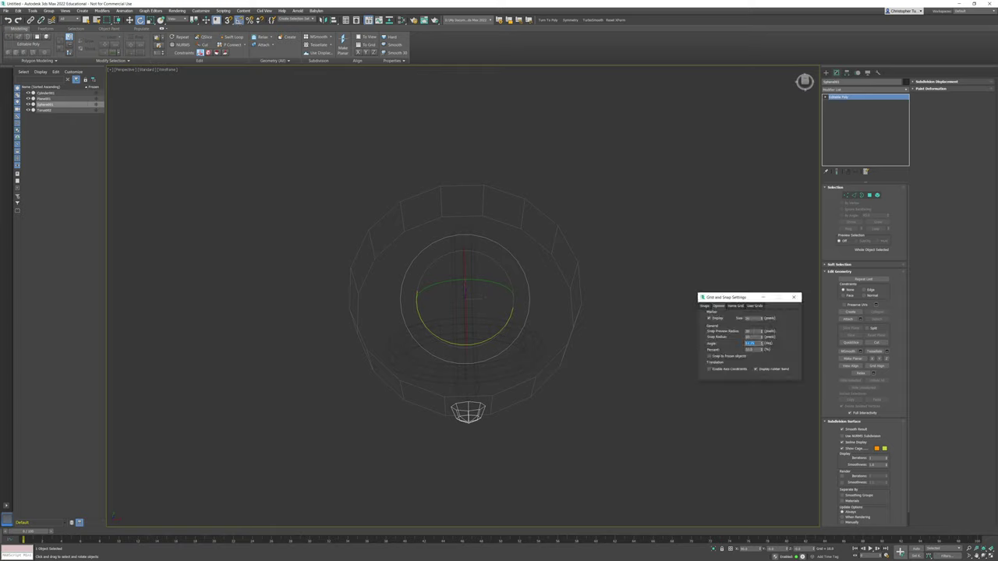
{"action": "left_click", "coordinate": [793, 297]}
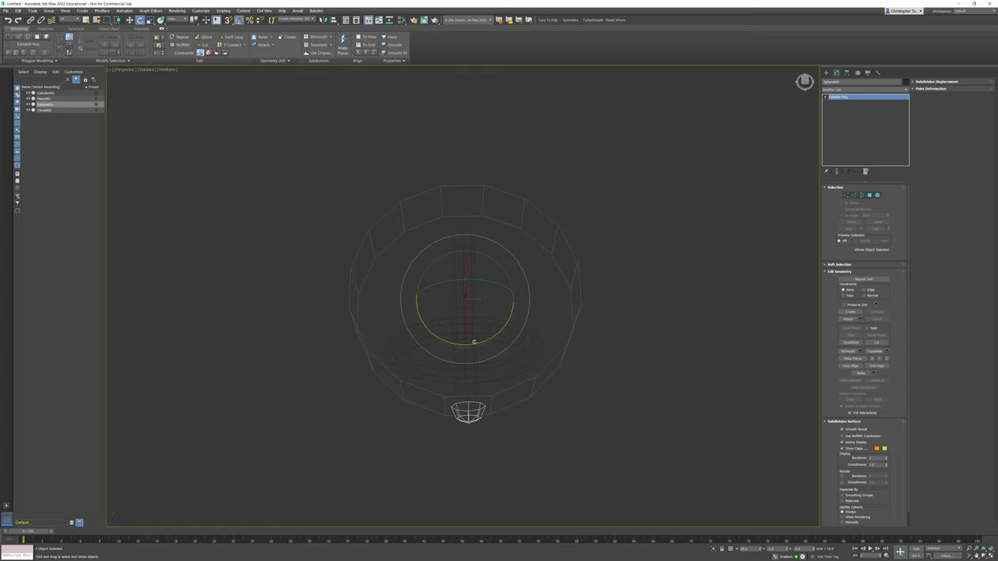
Rotate-copy the rivet around the band's centre at 45-degree intervals with seven copies, making a full ring of rivets
{"action": "left_click_drag", "start_coordinate": [475, 341], "coordinate": [484, 342]}
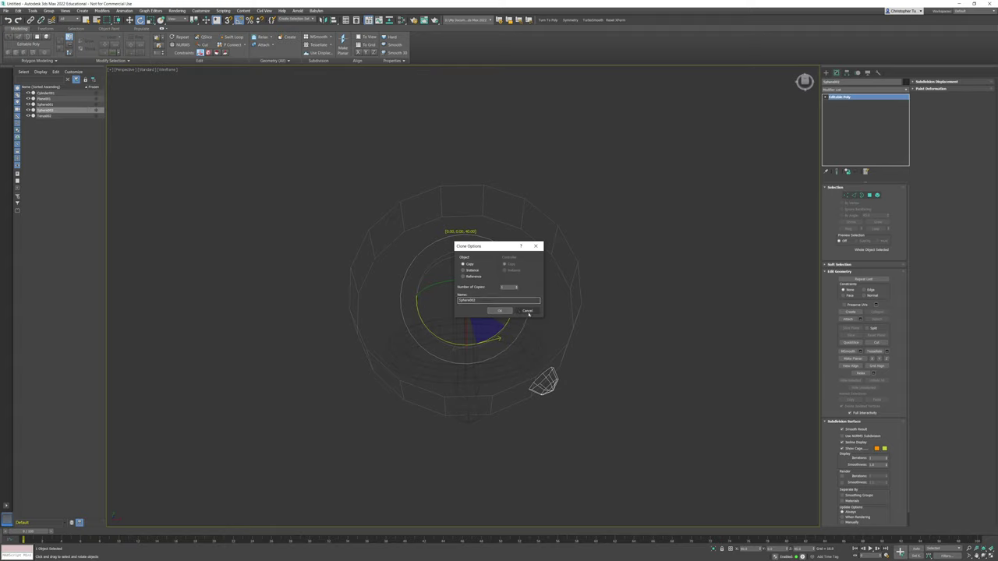
{"action": "left_click", "coordinate": [527, 311]}
{"action": "left_click_drag", "start_coordinate": [454, 343], "coordinate": [461, 348], "text": "shift"}
{"action": "double_click", "coordinate": [502, 288]}
{"action": "left_click", "coordinate": [503, 311]}
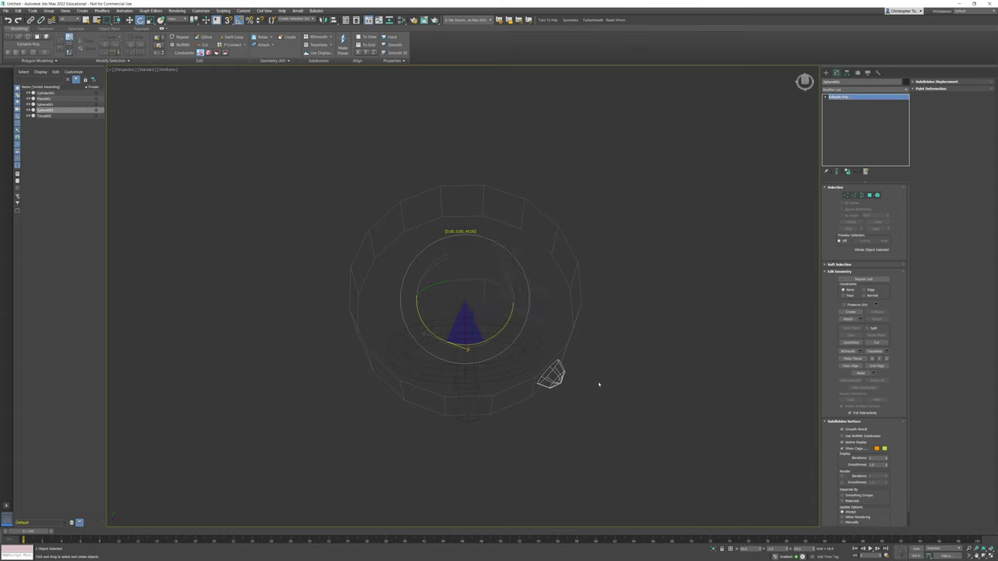
{"action": "middle_click_drag", "start_coordinate": [589, 356], "coordinate": [588, 315], "text": "alt"}
{"action": "key", "text": "F3"}
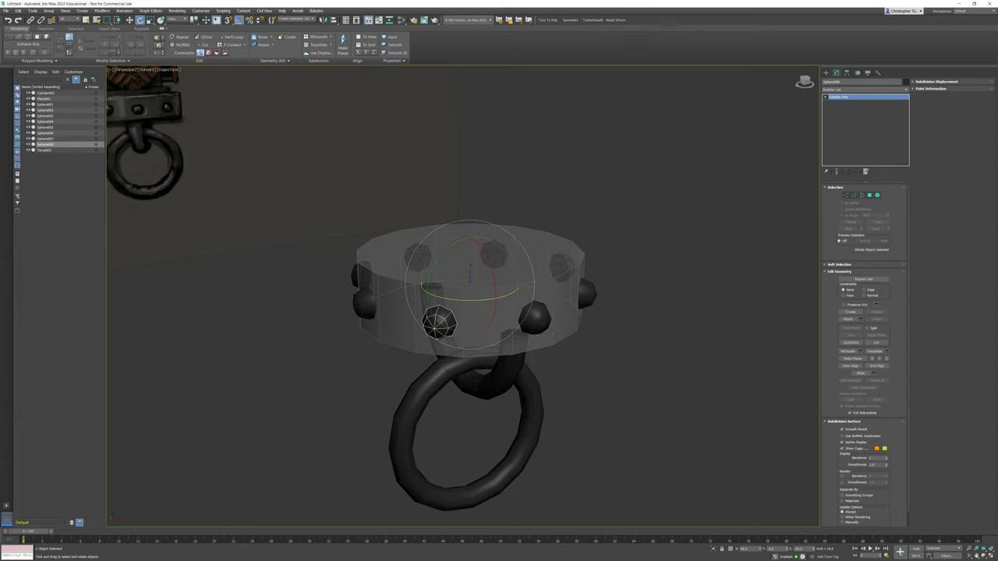
Turn off see-through display for the band cylinder
{"action": "left_click", "coordinate": [561, 308]}
{"action": "key", "text": "alt+x"}
{"action": "middle_click_drag", "start_coordinate": [719, 332], "coordinate": [728, 315]}
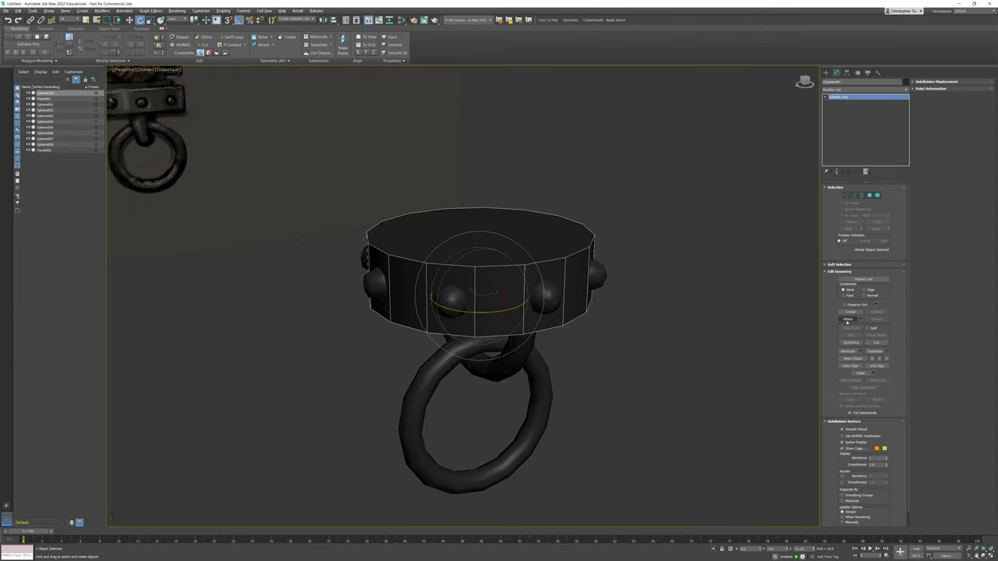
Inset the band's top and bottom cap polygons all the way to their centres
{"action": "left_click", "coordinate": [861, 195]}
{"action": "key", "text": "4"}
{"action": "left_click", "coordinate": [500, 259]}
{"action": "middle_click_drag", "start_coordinate": [500, 259], "coordinate": [511, 195], "text": "alt"}
{"action": "left_click", "coordinate": [513, 275], "text": "ctrl"}
{"action": "left_click", "coordinate": [874, 294]}
{"action": "left_click_drag", "start_coordinate": [517, 281], "coordinate": [527, 175]}
{"action": "left_click", "coordinate": [694, 303]}
{"action": "right_click", "coordinate": [695, 303]}
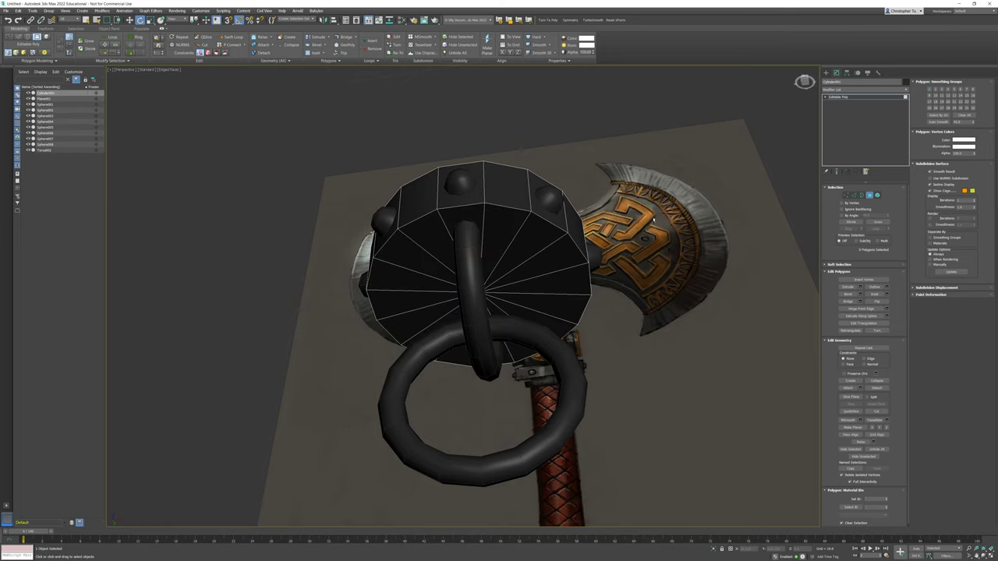
{"action": "middle_click_drag", "start_coordinate": [662, 207], "coordinate": [695, 256], "text": "alt"}
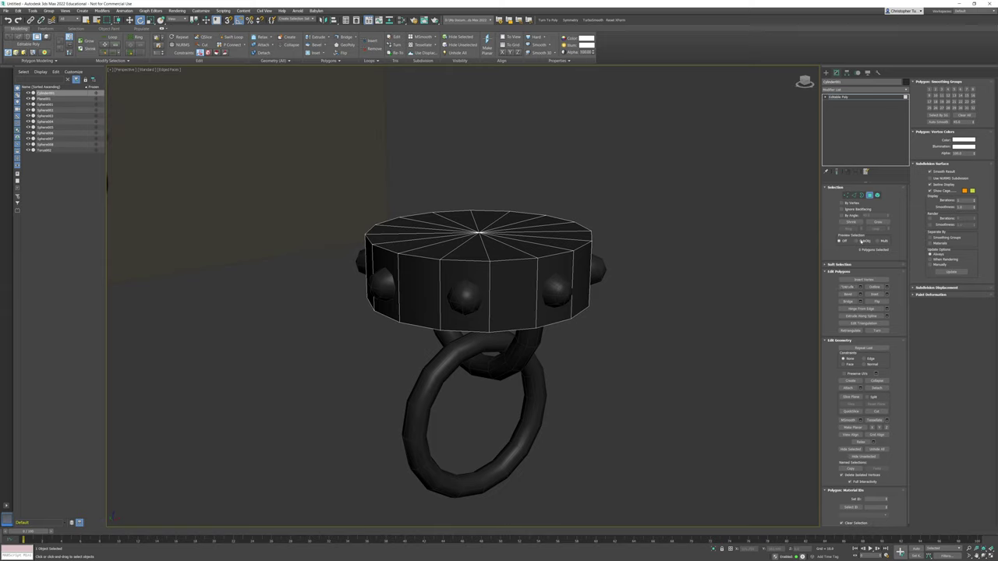
{"action": "left_click", "coordinate": [870, 195]}
Attach all the rivets and the ring-and-hook object to the band cylinder
{"action": "left_click", "coordinate": [848, 318]}
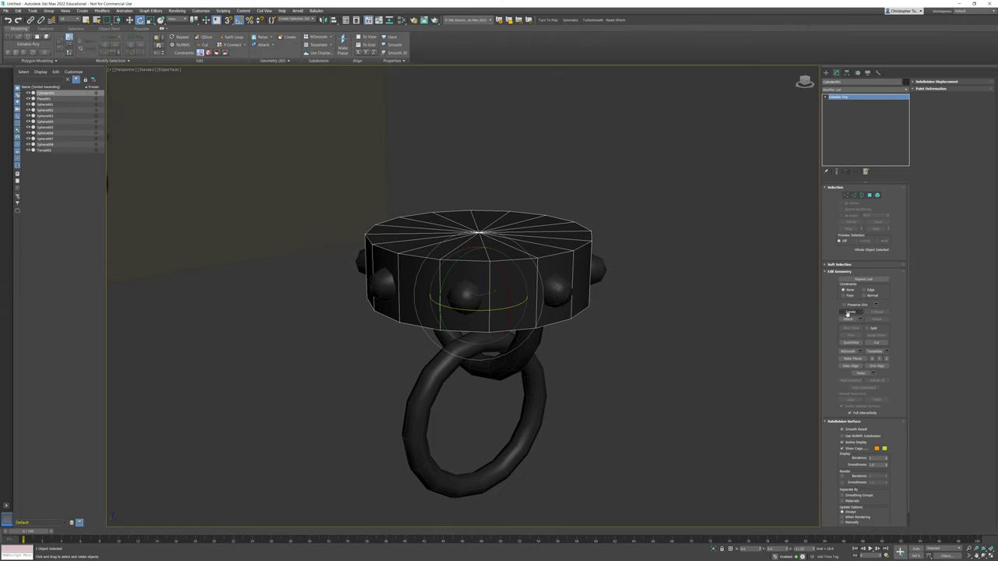
{"action": "left_click", "coordinate": [382, 287]}
{"action": "left_click", "coordinate": [505, 333]}
{"action": "left_click", "coordinate": [600, 265]}
{"action": "middle_click_drag", "start_coordinate": [600, 265], "coordinate": [481, 300], "text": "alt"}
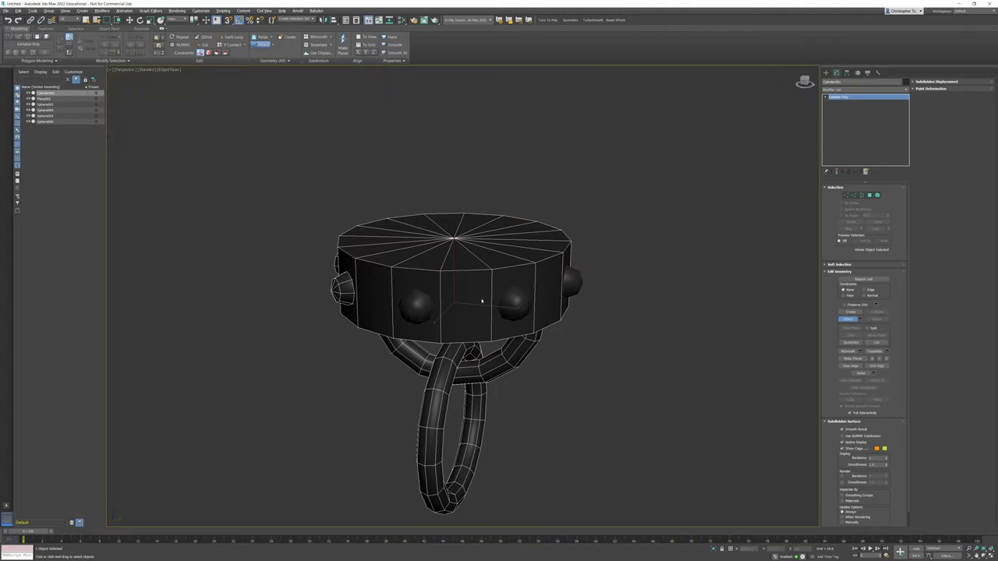
{"action": "left_click", "coordinate": [425, 304]}
{"action": "left_click", "coordinate": [514, 304]}
{"action": "left_click", "coordinate": [572, 283]}
{"action": "middle_click_drag", "start_coordinate": [573, 283], "coordinate": [428, 322], "text": "alt"}
{"action": "left_click", "coordinate": [417, 325]}
{"action": "right_click", "coordinate": [665, 277]}
{"action": "left_click", "coordinate": [655, 311]}
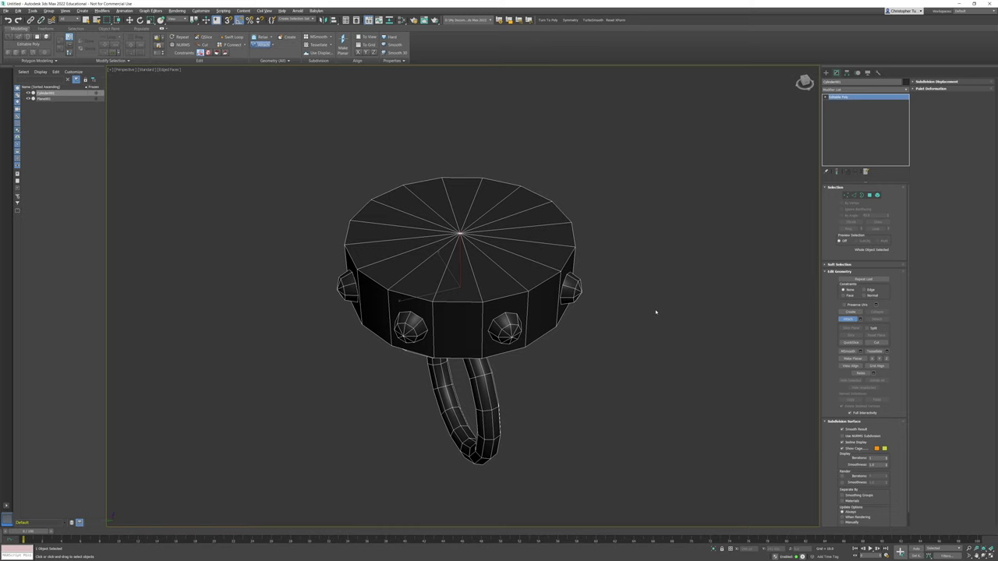
{"action": "left_click", "coordinate": [847, 319]}
Clone the band and its rivets, without the ring and hook, as an element up onto the reference's upper metal band
{"action": "middle_click_drag", "start_coordinate": [695, 331], "coordinate": [514, 288], "text": "alt"}
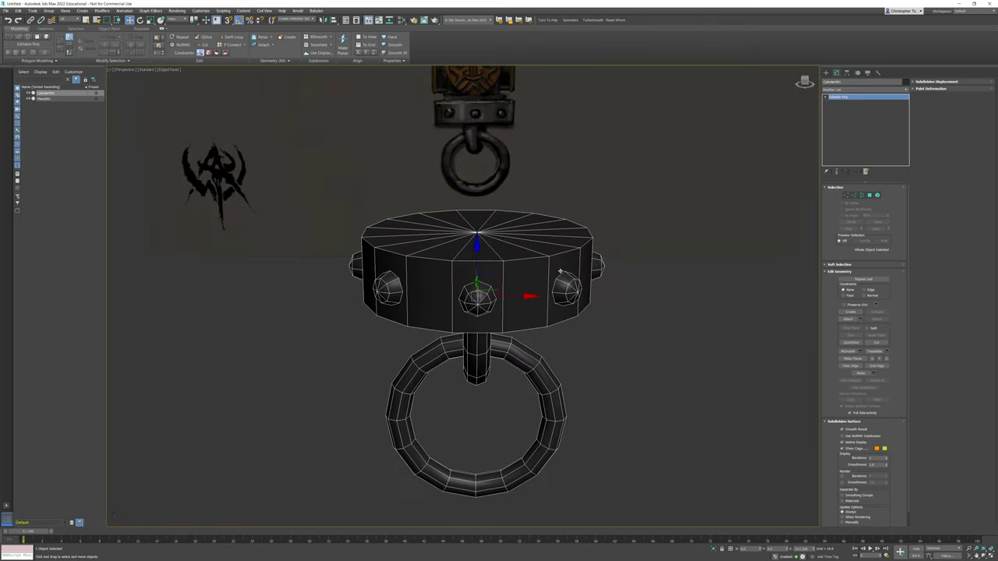
{"action": "middle_click_drag", "start_coordinate": [699, 236], "coordinate": [695, 260]}
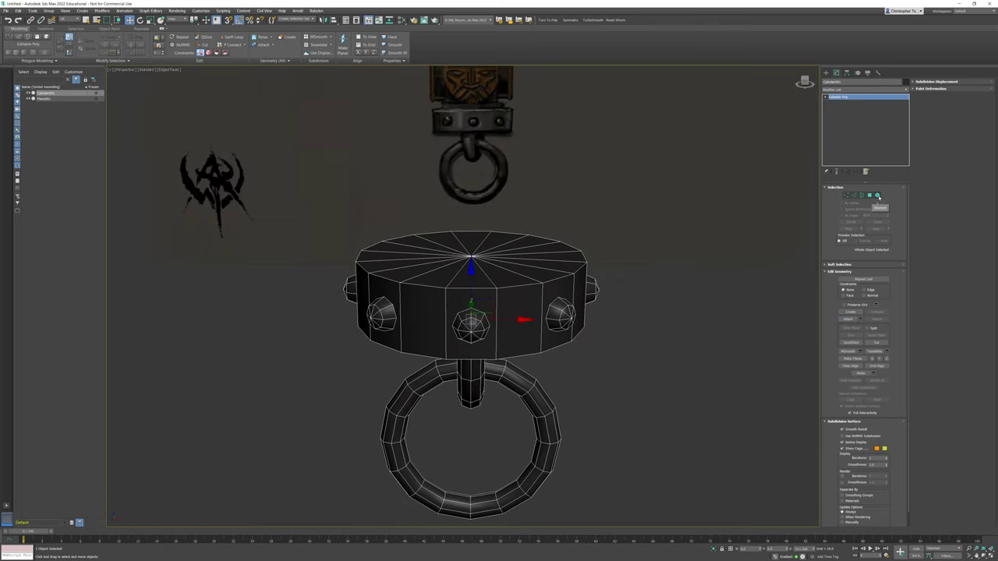
{"action": "left_click", "coordinate": [877, 196]}
{"action": "key", "text": "f"}
{"action": "scroll", "coordinate": [413, 292], "scroll_direction": "up", "scroll_amount": 3}
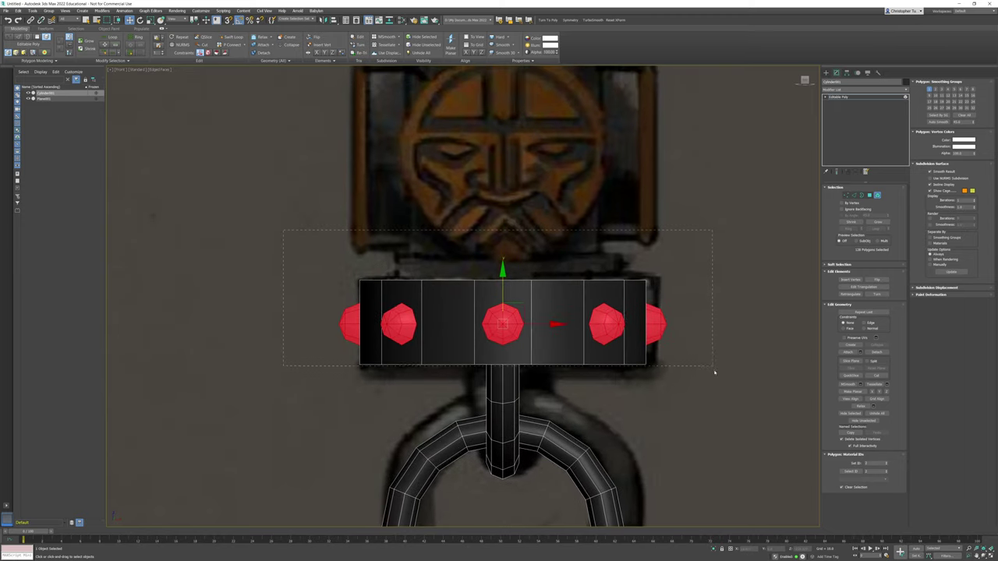
{"action": "left_click_drag", "start_coordinate": [714, 372], "coordinate": [714, 373]}
{"action": "left_click", "coordinate": [505, 399], "text": "alt"}
{"action": "middle_click_drag", "start_coordinate": [524, 368], "coordinate": [501, 430]}
{"action": "scroll", "coordinate": [501, 430], "scroll_direction": "down", "scroll_amount": 3}
{"action": "left_click_drag", "start_coordinate": [488, 364], "coordinate": [502, 209], "text": "shift"}
{"action": "key", "text": "ctrl+z"}
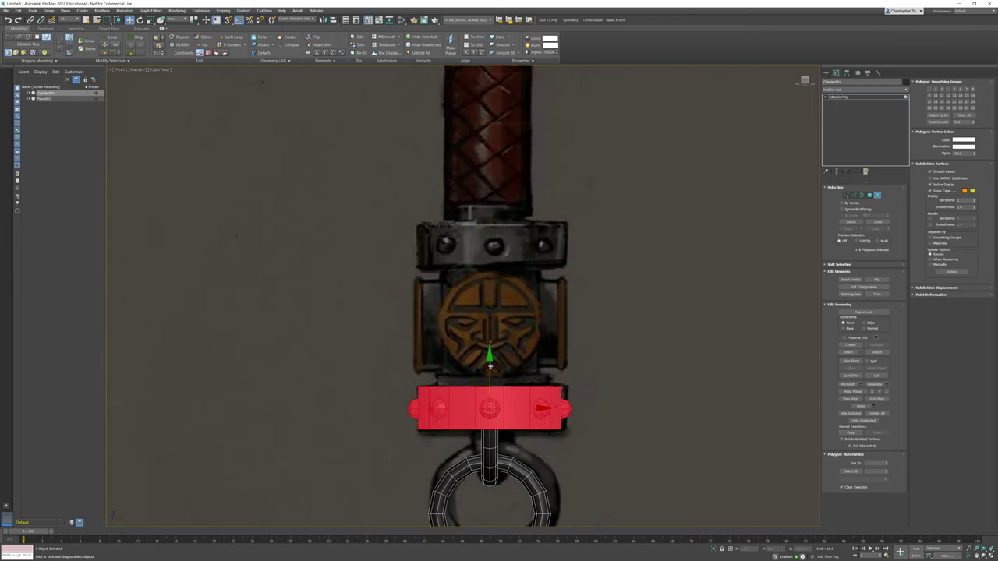
{"action": "mouse_move", "coordinate": [489, 357]}
{"action": "left_mouse_down", "text": "shift"}
{"action": "mouse_move", "coordinate": [489, 181]}
{"action": "mouse_move", "coordinate": [489, 196]}
{"action": "left_mouse_up", "text": "shift"}
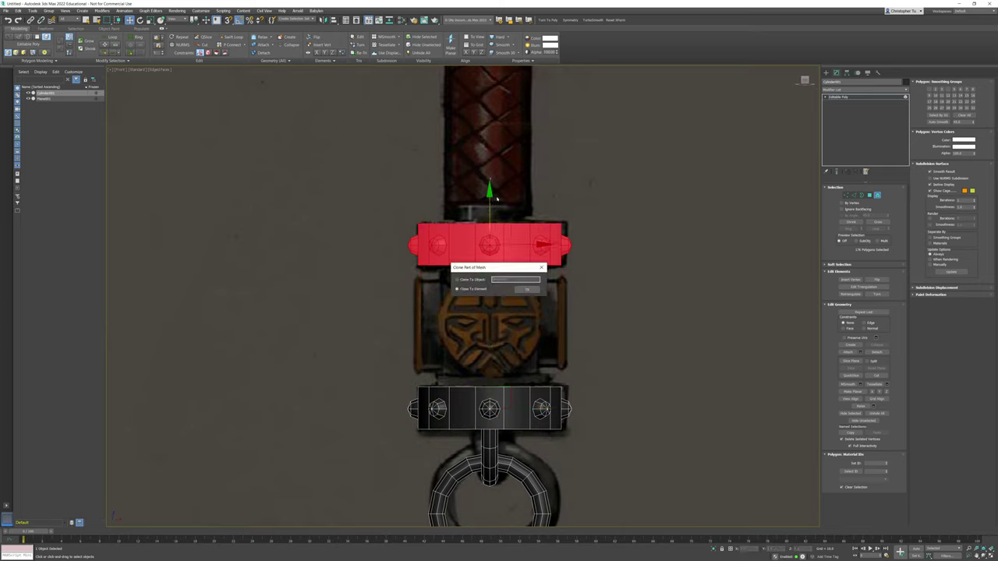
{"action": "left_click", "coordinate": [526, 288]}
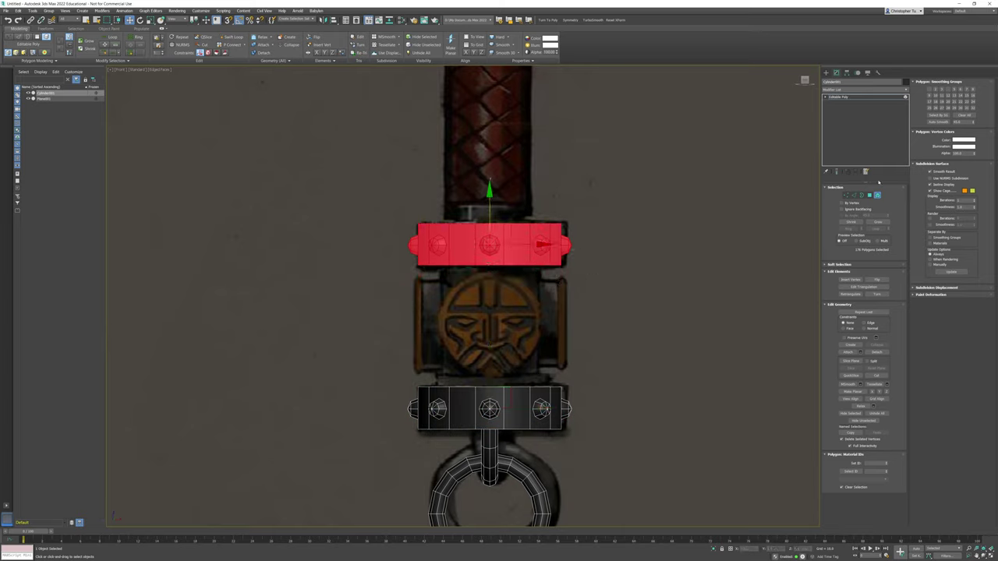
{"action": "left_click", "coordinate": [877, 194]}
Create a cylinder of about 15.6 radius over the face emblem in the front view and rotate it 90 degrees onto its side
{"action": "left_click", "coordinate": [827, 73]}
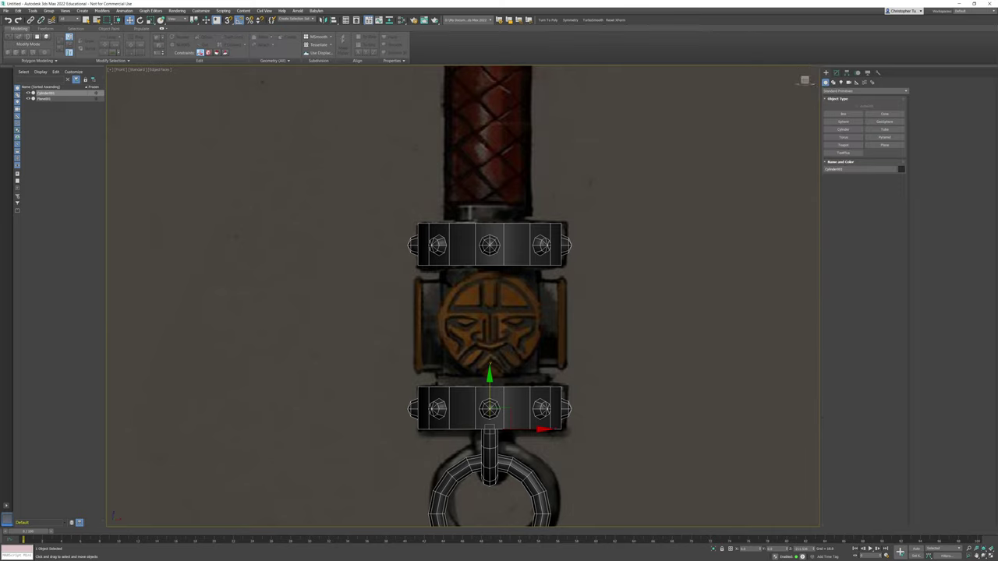
{"action": "left_click", "coordinate": [843, 129]}
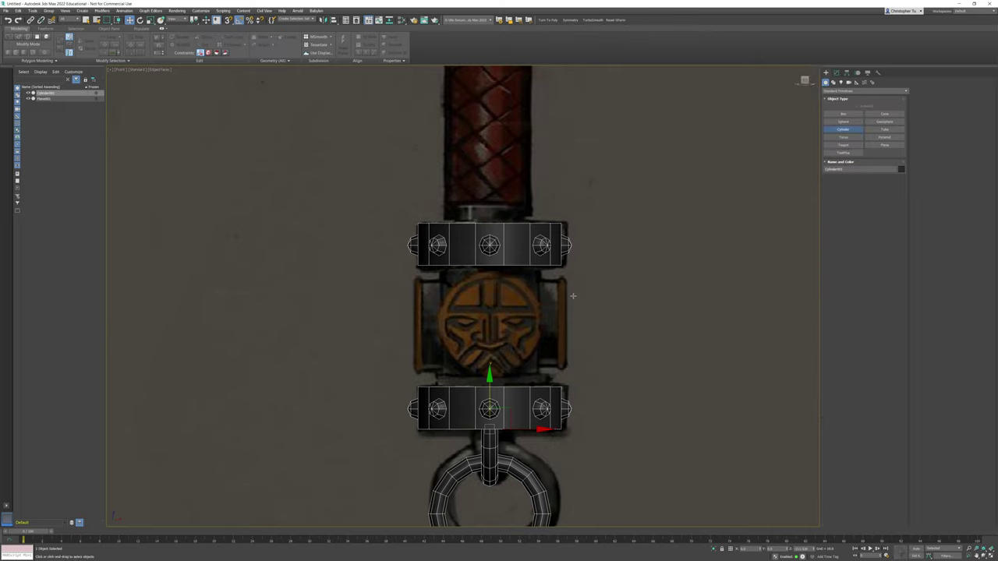
{"action": "scroll", "coordinate": [517, 274], "scroll_direction": "up", "scroll_amount": 3}
{"action": "left_click_drag", "start_coordinate": [504, 283], "coordinate": [523, 360]}
{"action": "left_click", "coordinate": [509, 306]}
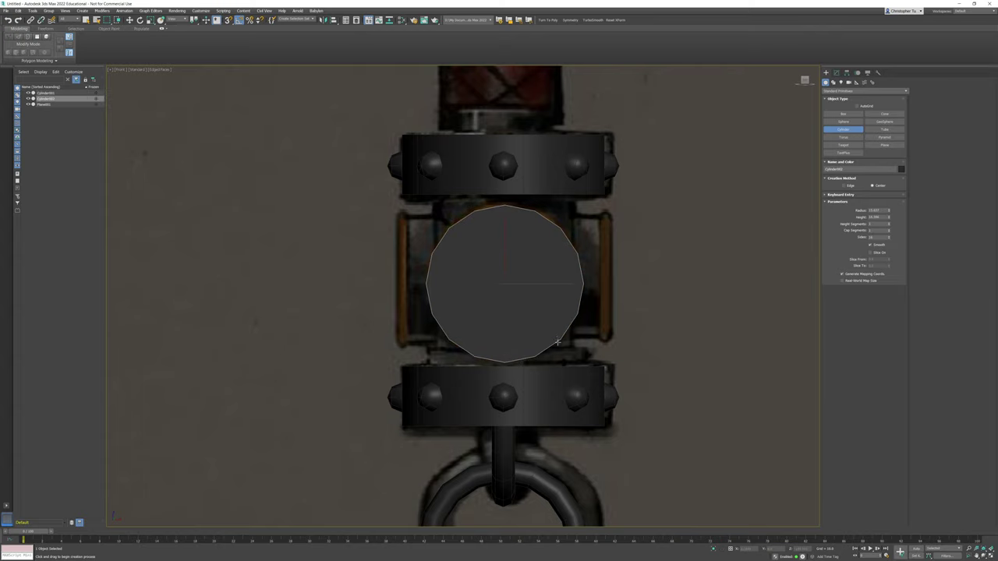
{"action": "middle_click_drag", "start_coordinate": [557, 343], "coordinate": [572, 334]}
{"action": "key", "text": "e"}
{"action": "left_click_drag", "start_coordinate": [546, 275], "coordinate": [528, 287]}
Reduce the new cylinder's radius to about 12.3, shift it slightly up between the bands, and increase its height
{"action": "left_click", "coordinate": [836, 72]}
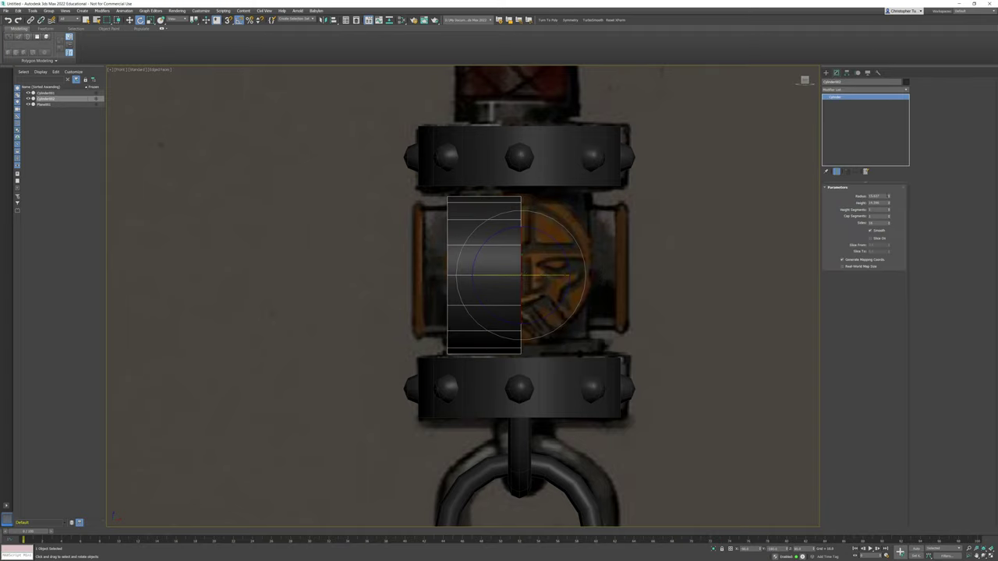
{"action": "left_click_drag", "start_coordinate": [889, 195], "coordinate": [887, 199]}
{"action": "key", "text": "w"}
{"action": "left_click_drag", "start_coordinate": [522, 225], "coordinate": [522, 221]}
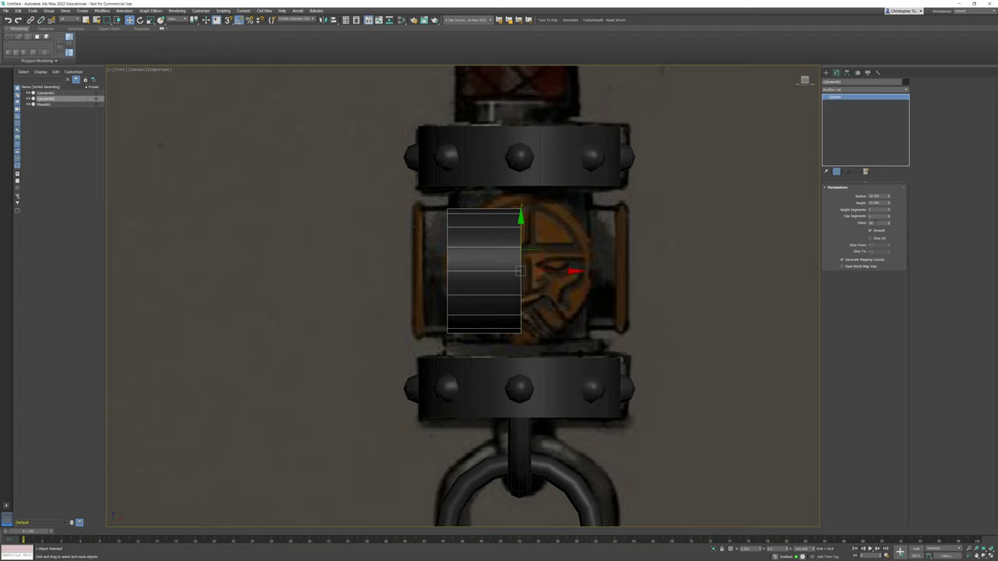
{"action": "left_click_drag", "start_coordinate": [889, 204], "coordinate": [887, 192]}
Convert the emblem cylinder to an editable poly in the perspective view and switch to polygon-level editing
{"action": "key", "text": "p"}
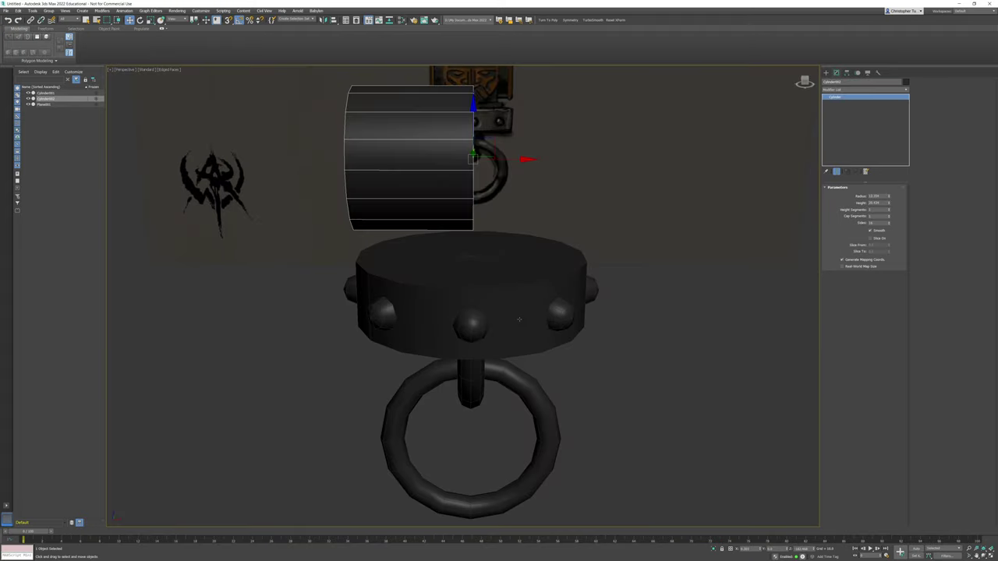
{"action": "middle_click_drag", "start_coordinate": [450, 155], "coordinate": [505, 178], "text": "alt"}
{"action": "right_click", "coordinate": [448, 170]}
{"action": "mouse_move", "coordinate": [482, 247]}
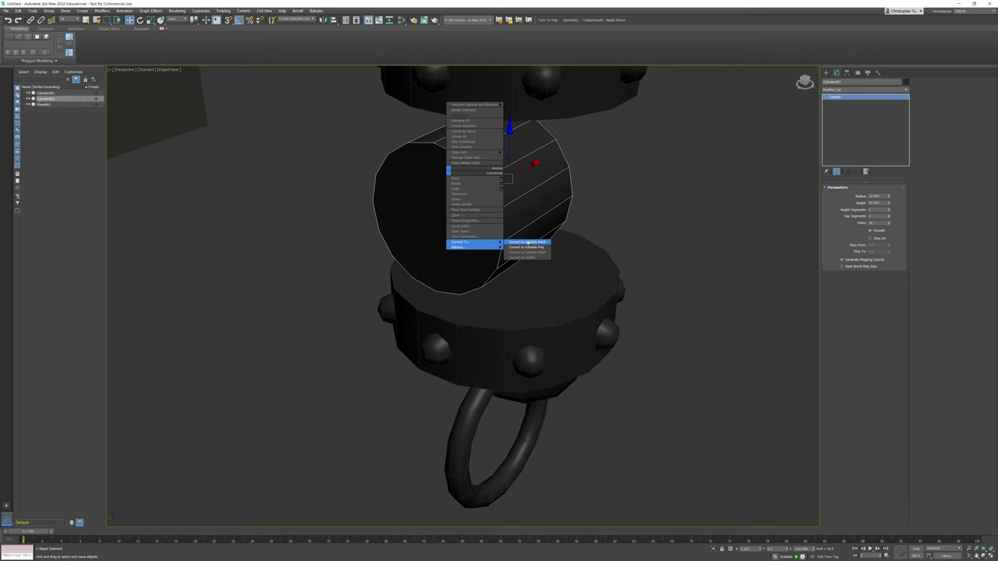
{"action": "left_click", "coordinate": [526, 247]}
{"action": "left_click", "coordinate": [869, 196]}
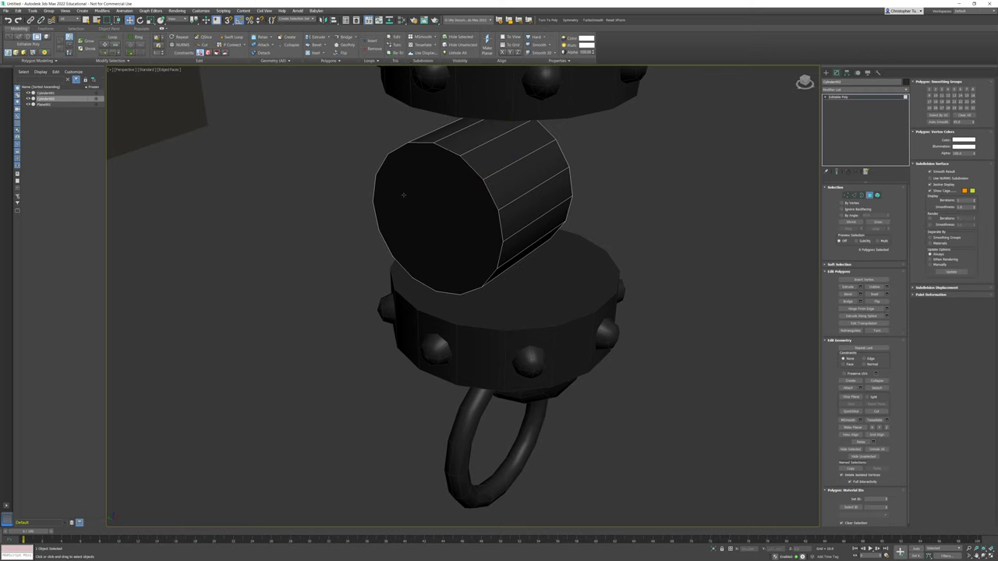
Select the border edges of the emblem cylinder's front cap and chamfer them into a narrow sloped rim
{"action": "left_click", "coordinate": [404, 196]}
{"action": "key", "text": "z"}
{"action": "middle_click_drag", "start_coordinate": [585, 216], "coordinate": [652, 213], "text": "alt"}
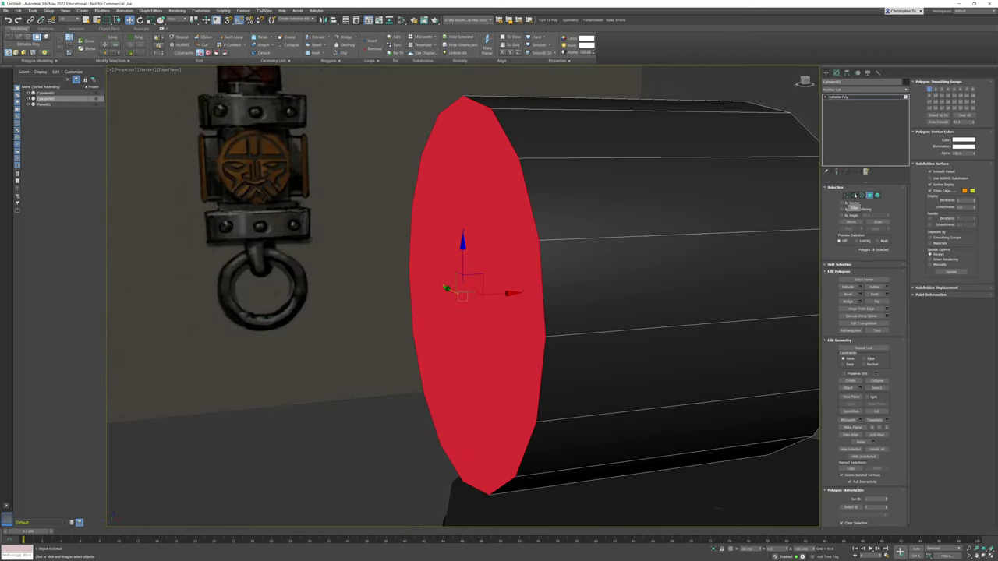
{"action": "left_click", "coordinate": [854, 196]}
{"action": "left_click", "coordinate": [507, 137]}
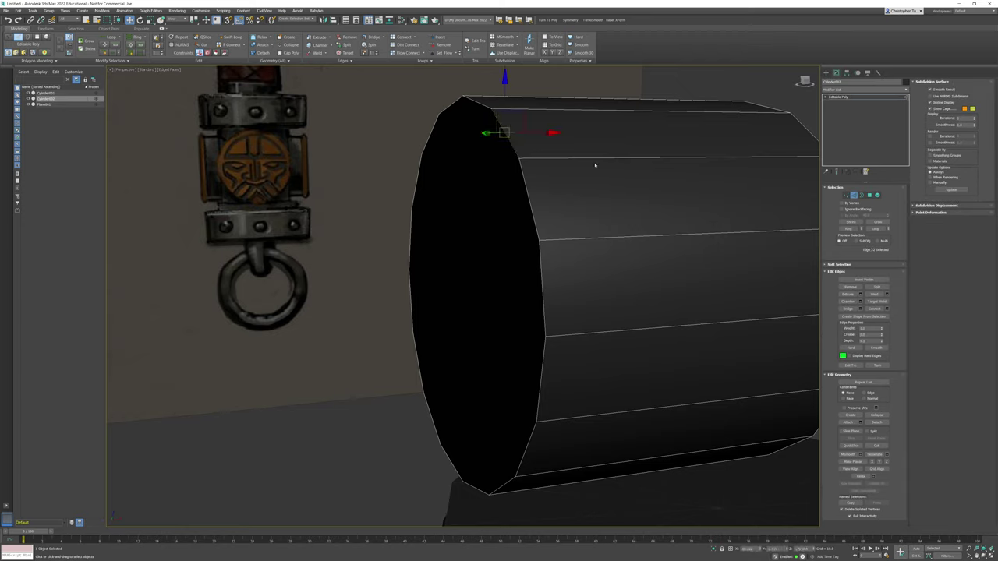
{"action": "left_click", "coordinate": [870, 195]}
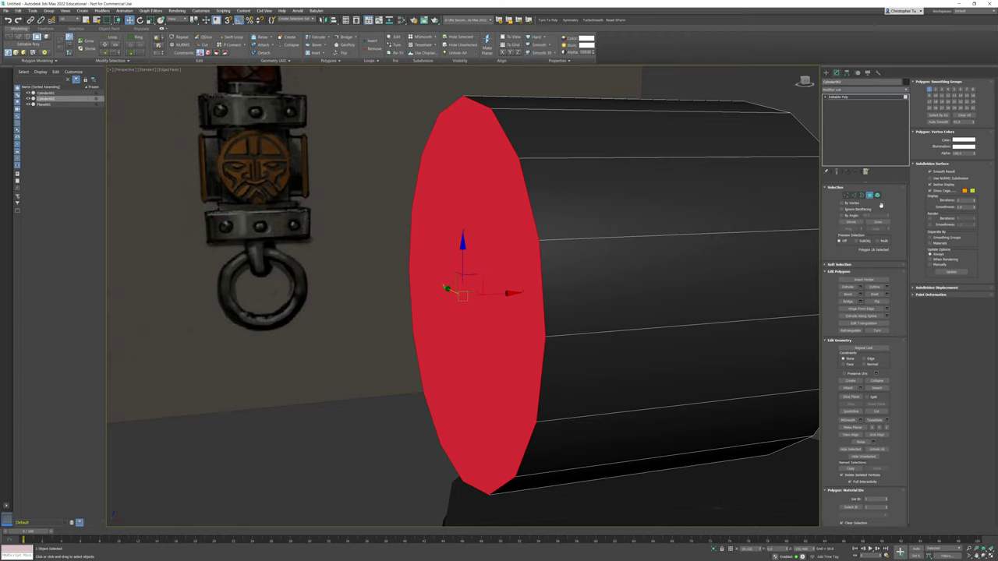
{"action": "left_click", "coordinate": [854, 196], "text": "ctrl"}
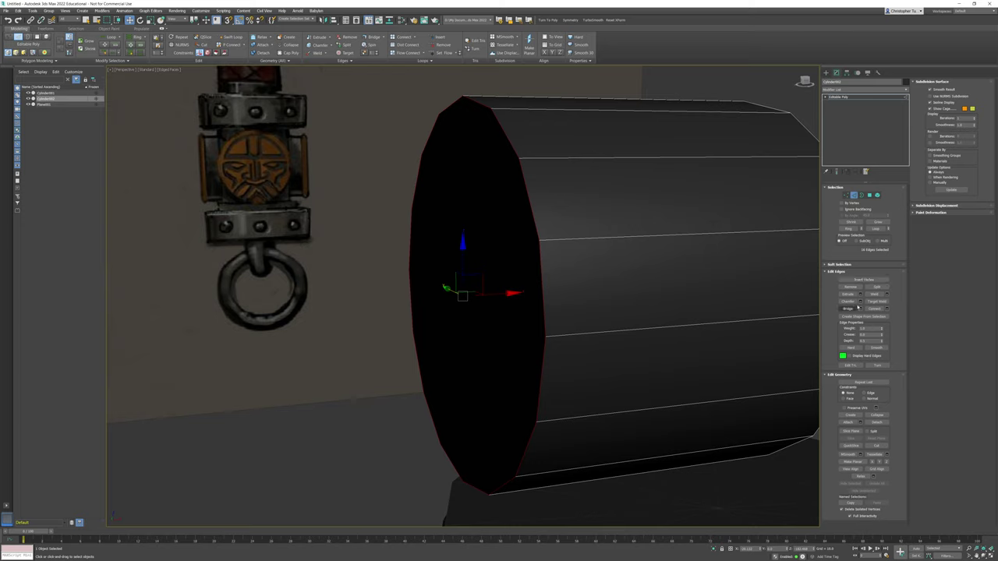
{"action": "left_click", "coordinate": [861, 301]}
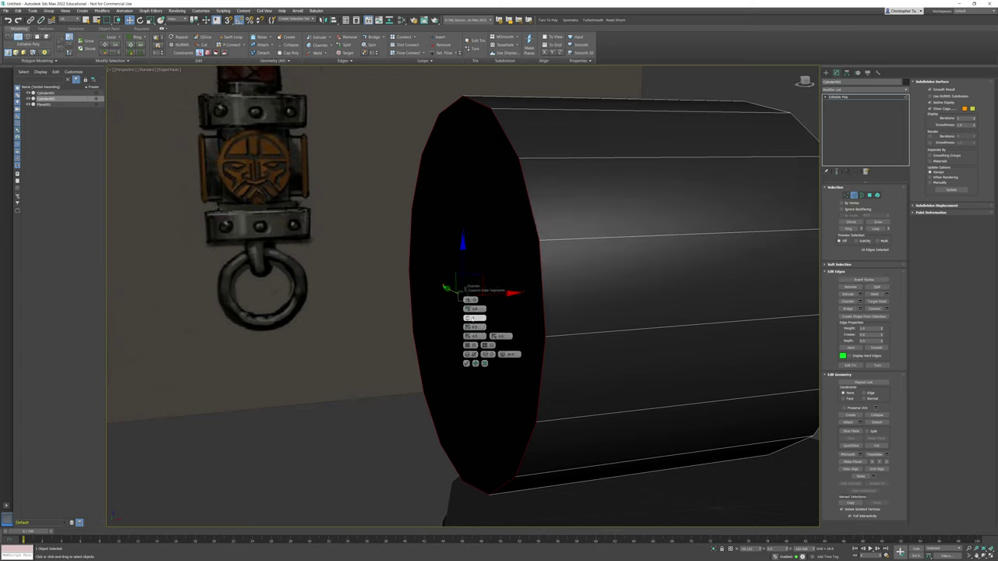
{"action": "left_click_drag", "start_coordinate": [467, 310], "coordinate": [468, 302]}
{"action": "left_click", "coordinate": [468, 319]}
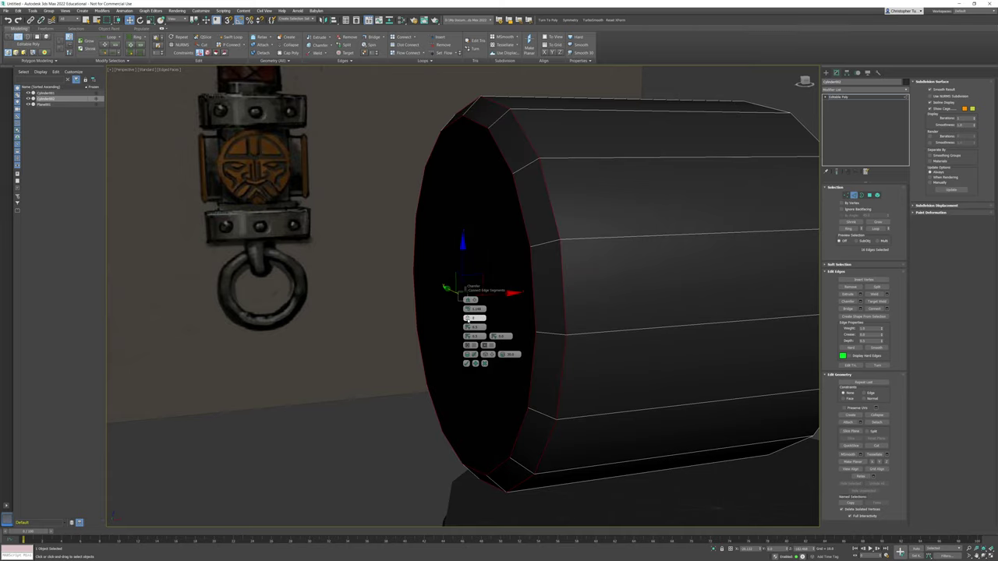
{"action": "left_click", "coordinate": [466, 364]}
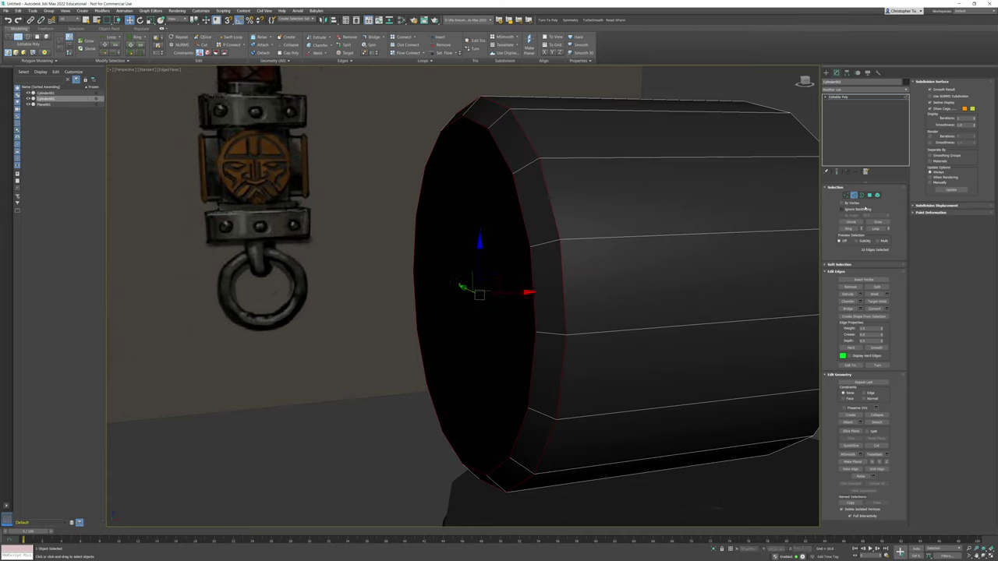
Select the whole ring of chamfer polygons around the front cap and bevel it slightly with a narrowed outline
{"action": "left_click", "coordinate": [869, 195]}
{"action": "left_click", "coordinate": [518, 150]}
{"action": "left_click", "coordinate": [532, 187], "text": "shift"}
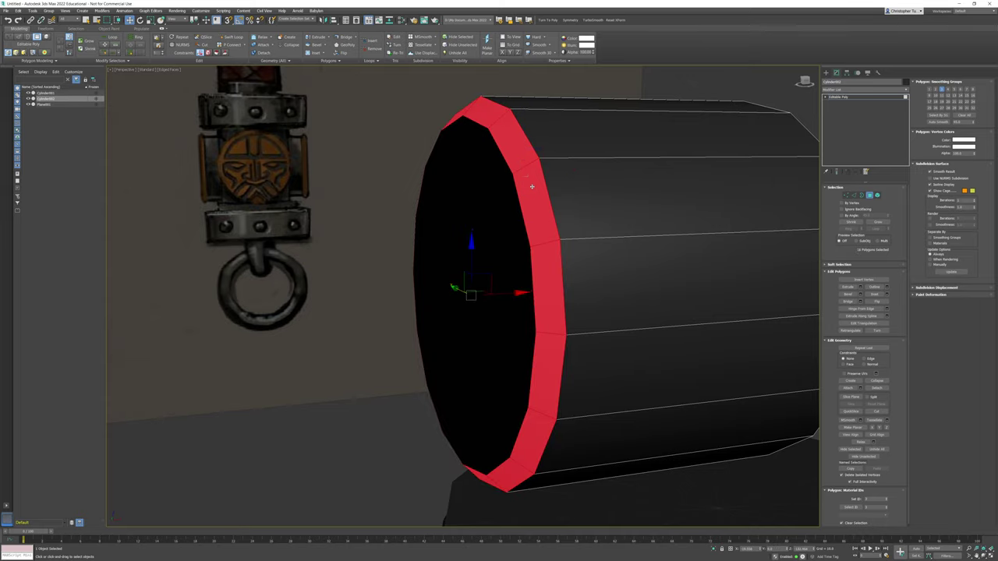
{"action": "left_click", "coordinate": [860, 288]}
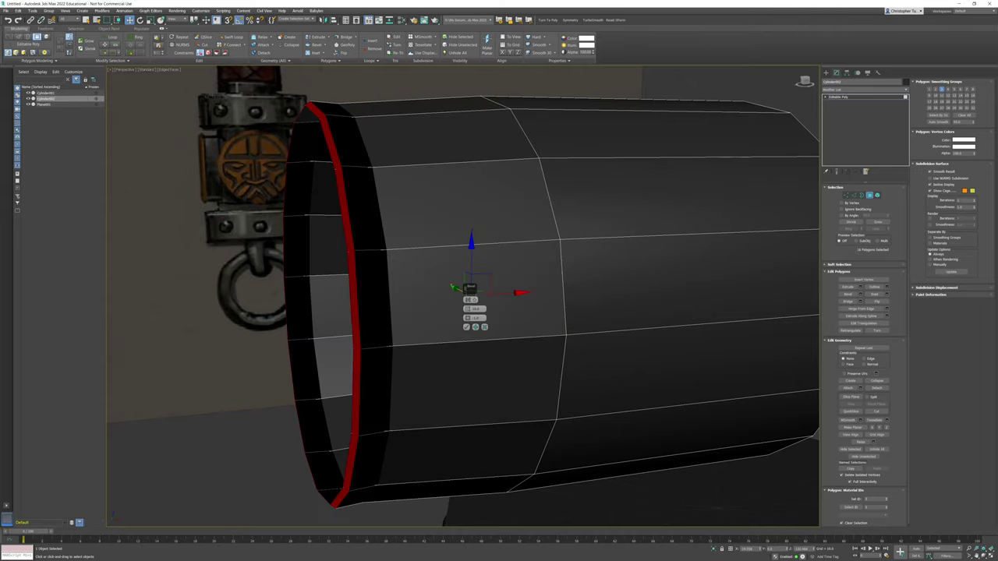
{"action": "left_click", "coordinate": [468, 300]}
{"action": "right_click", "coordinate": [468, 309]}
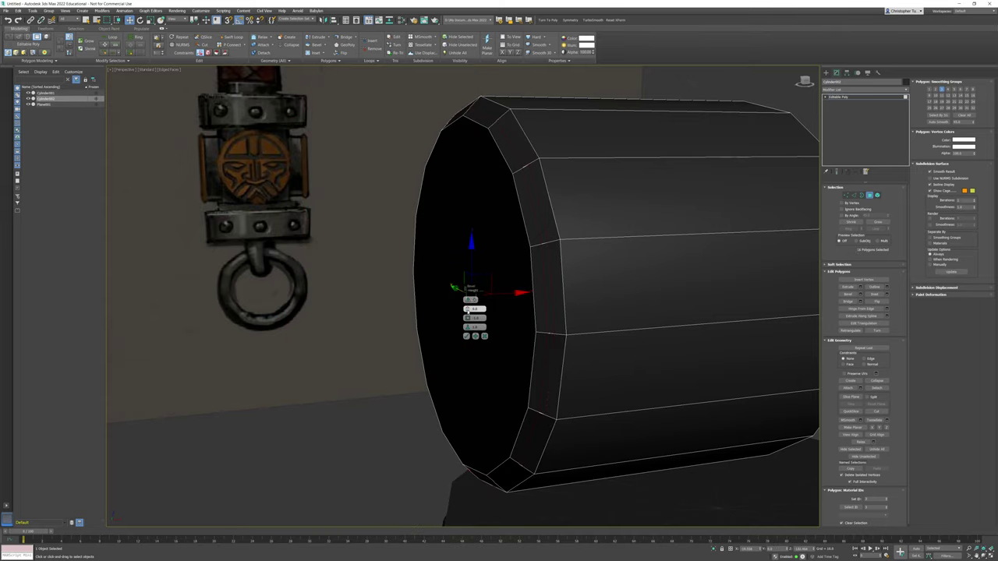
{"action": "right_click", "coordinate": [467, 319]}
{"action": "left_click_drag", "start_coordinate": [467, 310], "coordinate": [467, 322]}
{"action": "middle_click_drag", "start_coordinate": [467, 322], "coordinate": [400, 285], "text": "alt"}
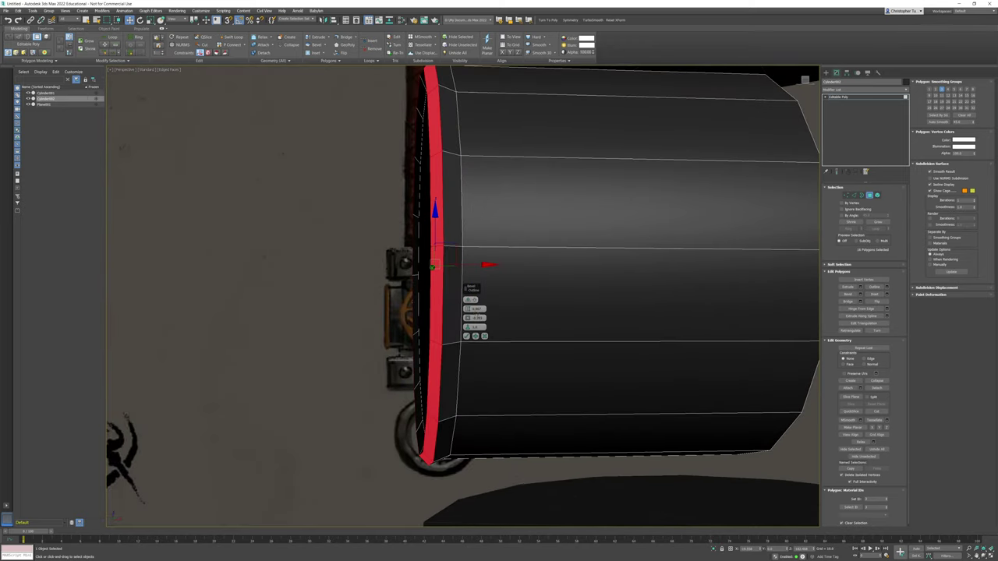
{"action": "left_click_drag", "start_coordinate": [466, 312], "coordinate": [467, 314]}
{"action": "middle_click_drag", "start_coordinate": [477, 286], "coordinate": [544, 281], "text": "alt"}
{"action": "left_click", "coordinate": [467, 336]}
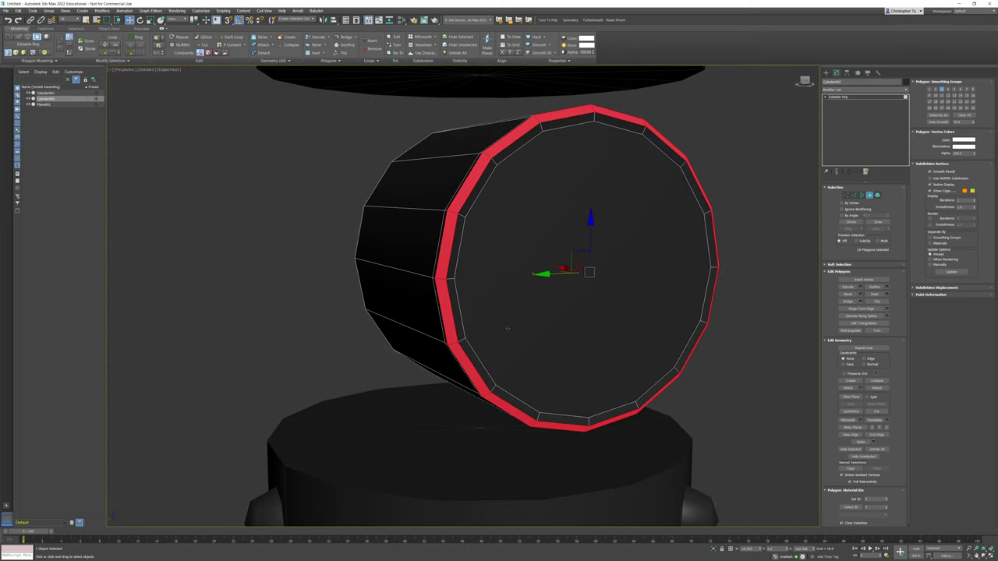
Inset the front cap polygon and collapse it to a single centre point
{"action": "left_click", "coordinate": [538, 316]}
{"action": "left_click", "coordinate": [876, 295]}
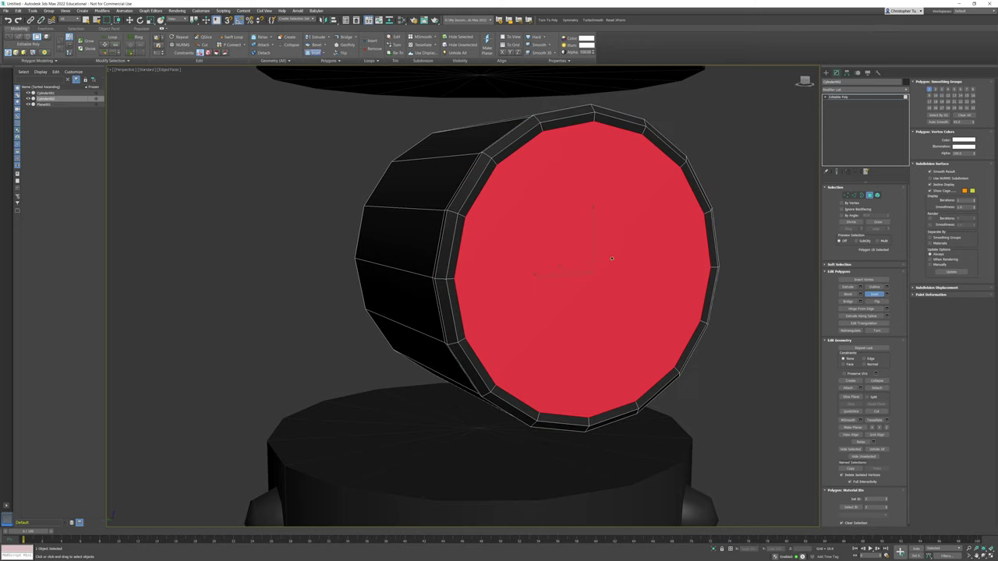
{"action": "left_click_drag", "start_coordinate": [614, 258], "coordinate": [617, 272]}
{"action": "key", "text": "ctrl+alt+c"}
Delete the cap polygon at the emblem cylinder's rear end
{"action": "middle_click_drag", "start_coordinate": [732, 208], "coordinate": [599, 211], "text": "alt"}
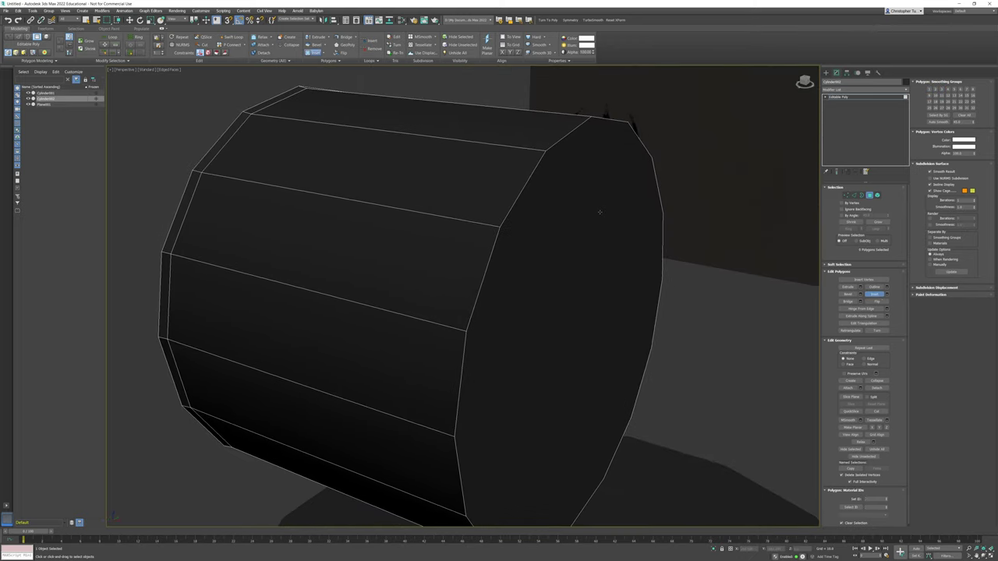
{"action": "scroll", "coordinate": [598, 212], "scroll_direction": "down", "scroll_amount": 3}
{"action": "left_click", "coordinate": [595, 230]}
{"action": "key", "text": "Delete"}
{"action": "scroll", "coordinate": [621, 265], "scroll_direction": "down", "scroll_amount": 5}
{"action": "middle_click_drag", "start_coordinate": [620, 265], "coordinate": [652, 226], "text": "alt"}
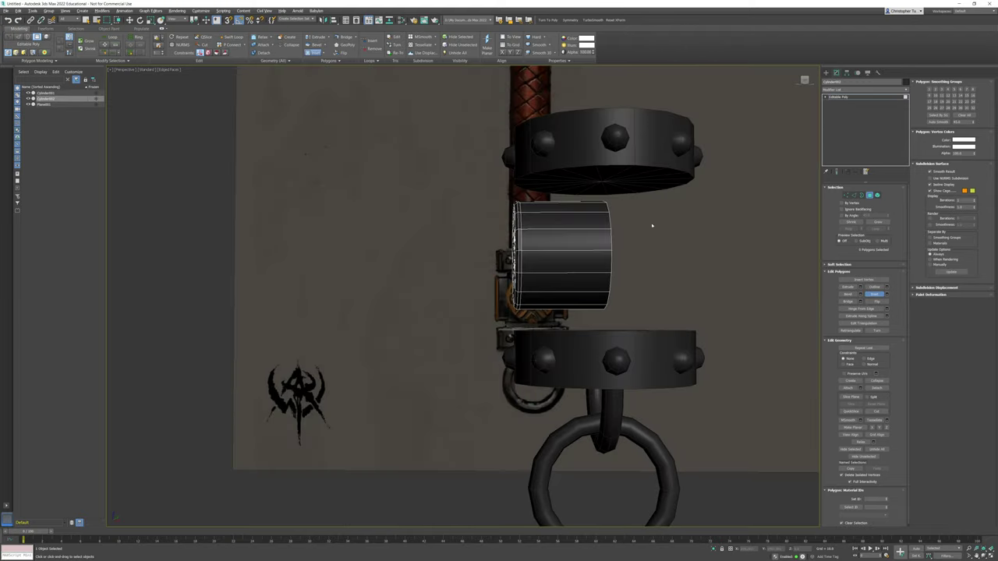
End the inset and reset the emblem cylinder's transform with Reset XForm
{"action": "left_click", "coordinate": [871, 295]}
{"action": "left_click", "coordinate": [615, 20]}
{"action": "middle_click_drag", "start_coordinate": [610, 191], "coordinate": [485, 196]}
{"action": "scroll", "coordinate": [542, 270], "scroll_direction": "up", "scroll_amount": 5}
{"action": "key", "text": "z"}
{"action": "scroll", "coordinate": [557, 242], "scroll_direction": "down", "scroll_amount": 4}
{"action": "middle_click_drag", "start_coordinate": [437, 166], "coordinate": [454, 154], "text": "alt"}
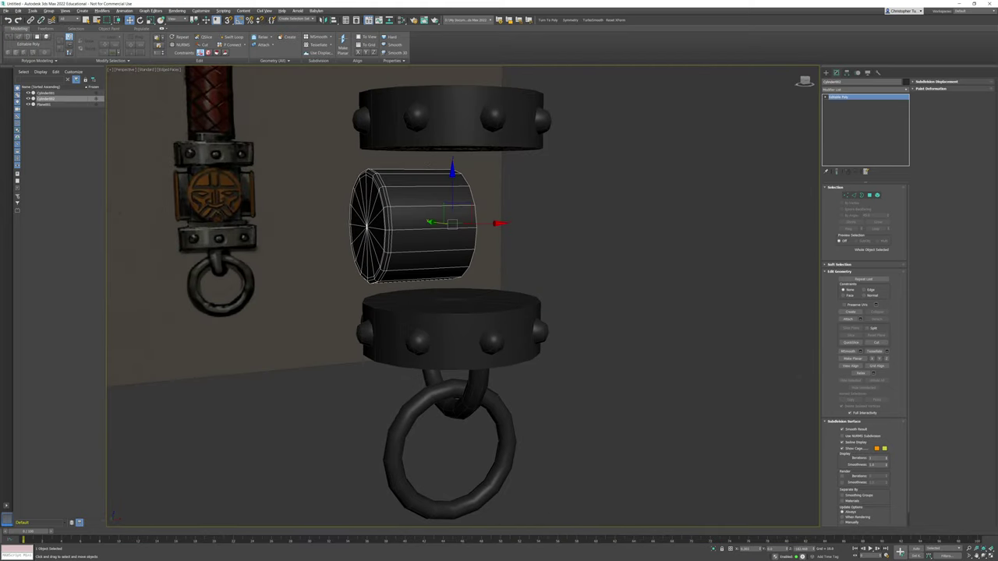
Add a Symmetry modifier on the Z axis and rotate its mirror plane about 45 degrees to form a downward arm
{"action": "left_click", "coordinate": [904, 90]}
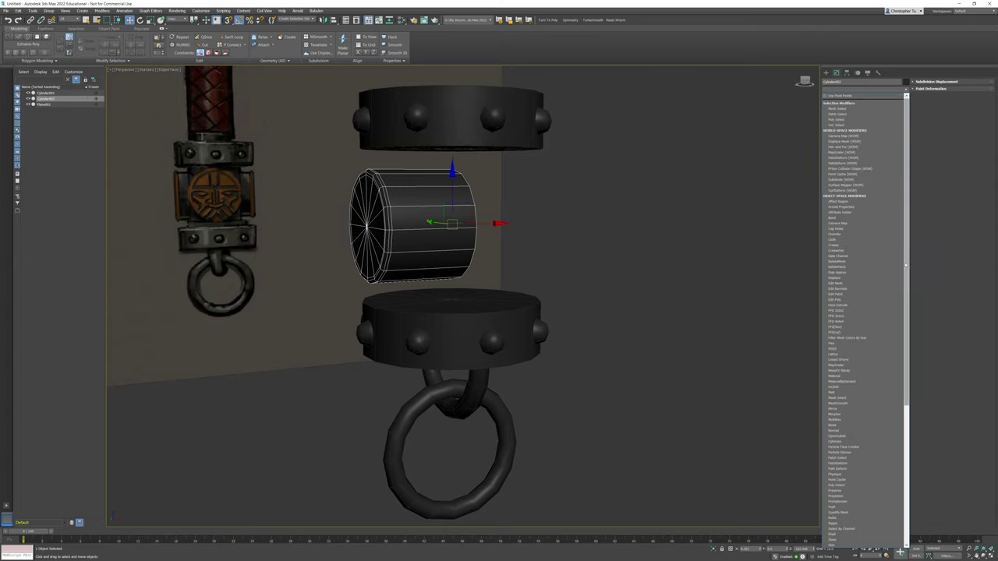
{"action": "left_click_drag", "start_coordinate": [905, 265], "coordinate": [910, 461]}
{"action": "left_click", "coordinate": [840, 419]}
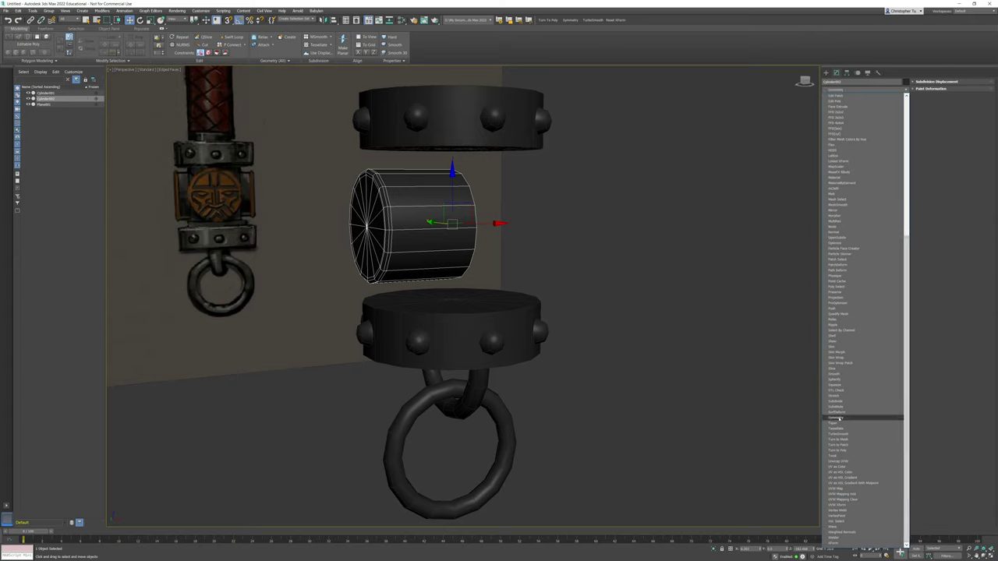
{"action": "left_click", "coordinate": [836, 418]}
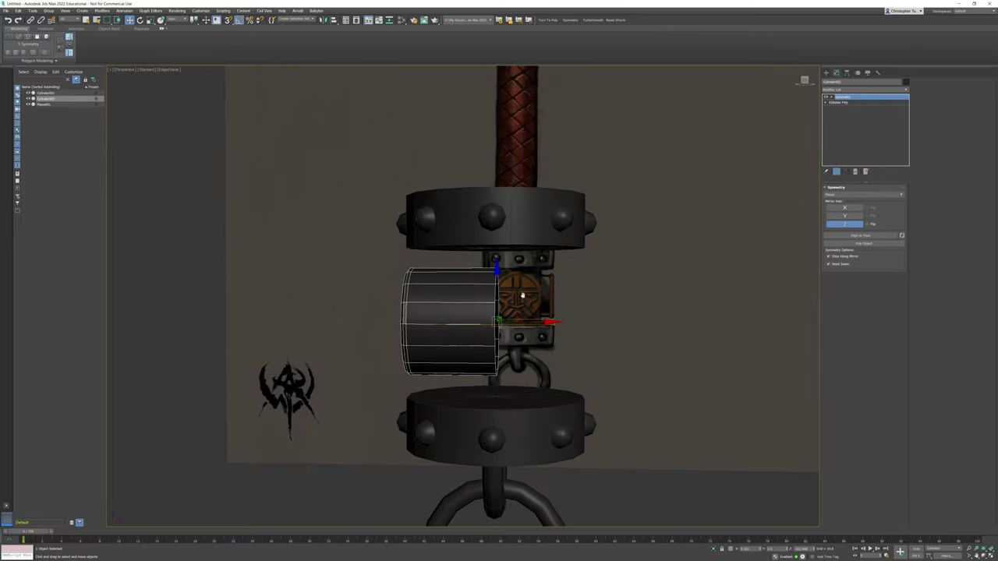
{"action": "left_click", "coordinate": [845, 224]}
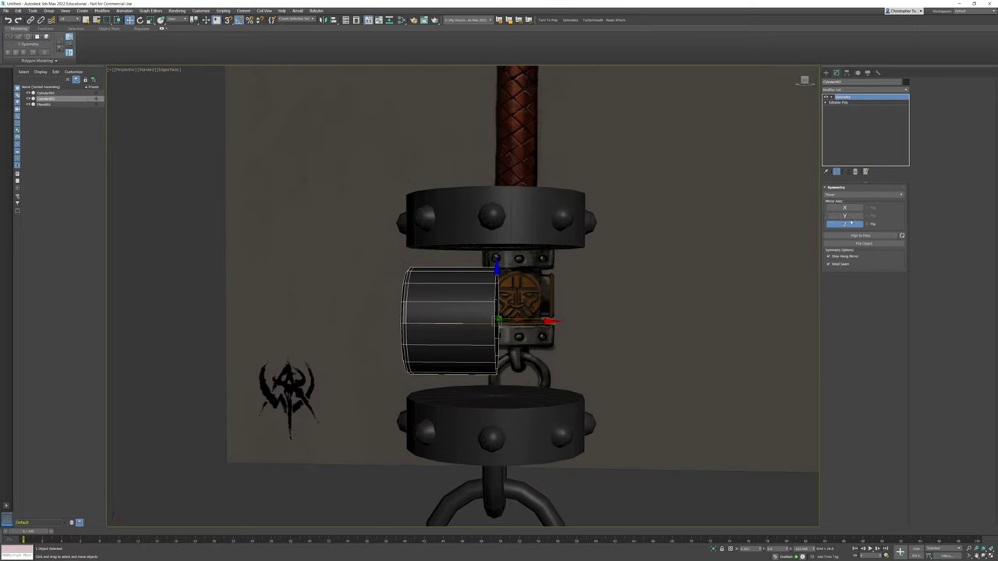
{"action": "left_click", "coordinate": [831, 97]}
{"action": "middle_click_drag", "start_coordinate": [577, 312], "coordinate": [632, 337]}
{"action": "left_click", "coordinate": [851, 102]}
{"action": "key", "text": "e"}
{"action": "left_click_drag", "start_coordinate": [568, 299], "coordinate": [551, 297]}
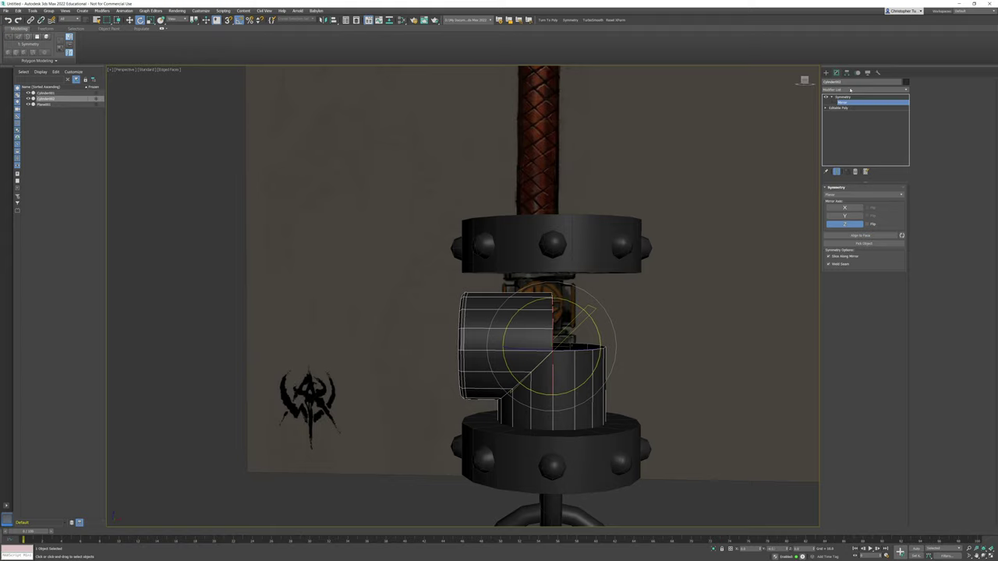
Add a second Symmetry modifier on Z with Flip on to mirror the downward arm upward
{"action": "left_click", "coordinate": [569, 20]}
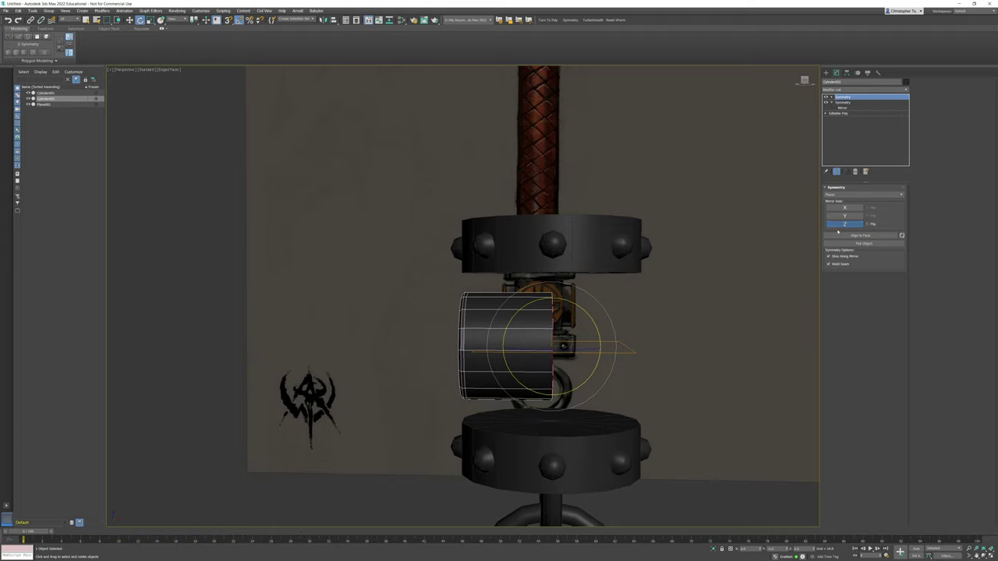
{"action": "left_click", "coordinate": [869, 226]}
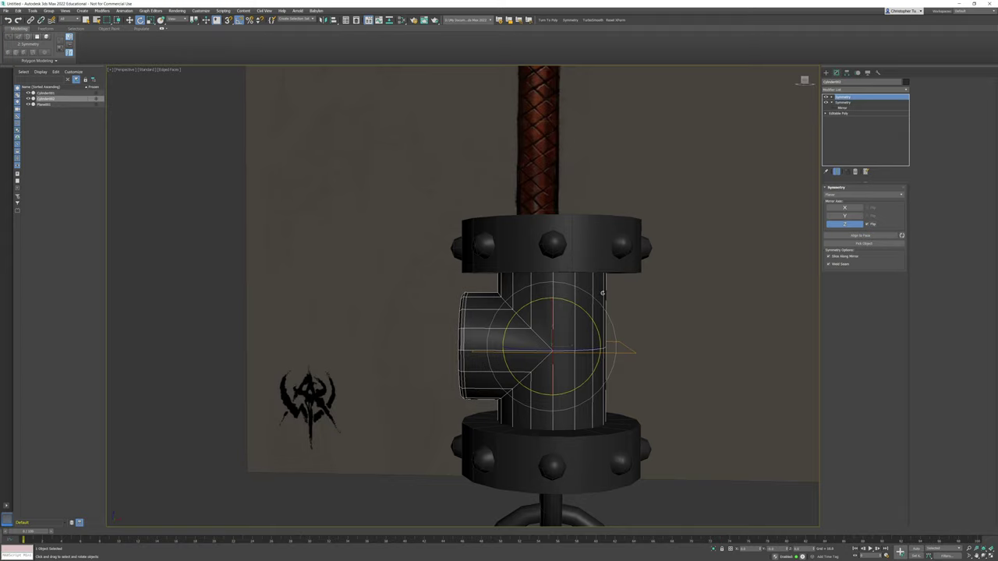
Add a Symmetry modifier on the Y axis and rotate its mirror plane about 45 degrees to form a sideways arm
{"action": "left_click", "coordinate": [569, 20]}
{"action": "left_click", "coordinate": [850, 216]}
{"action": "middle_click_drag", "start_coordinate": [597, 308], "coordinate": [619, 292], "text": "alt"}
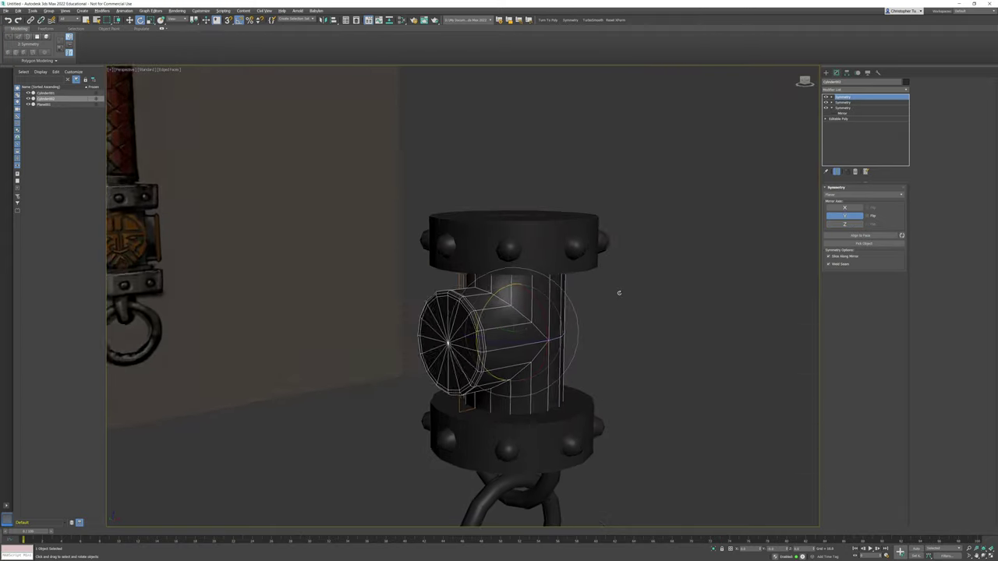
{"action": "left_click_drag", "start_coordinate": [544, 312], "coordinate": [547, 322]}
{"action": "key", "text": "ctrl+z"}
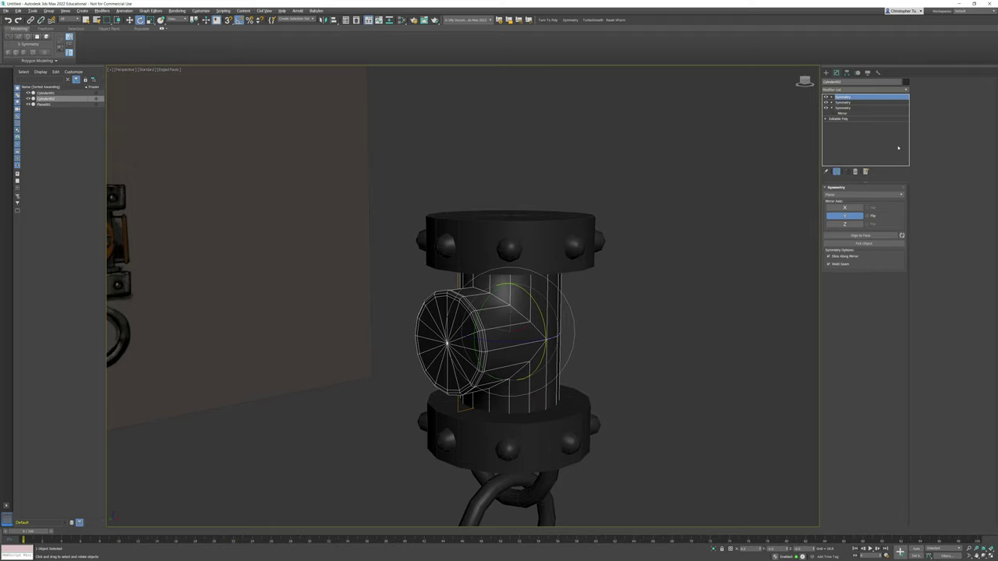
{"action": "left_click", "coordinate": [830, 97]}
{"action": "left_click", "coordinate": [845, 103]}
{"action": "left_click_drag", "start_coordinate": [535, 303], "coordinate": [544, 311]}
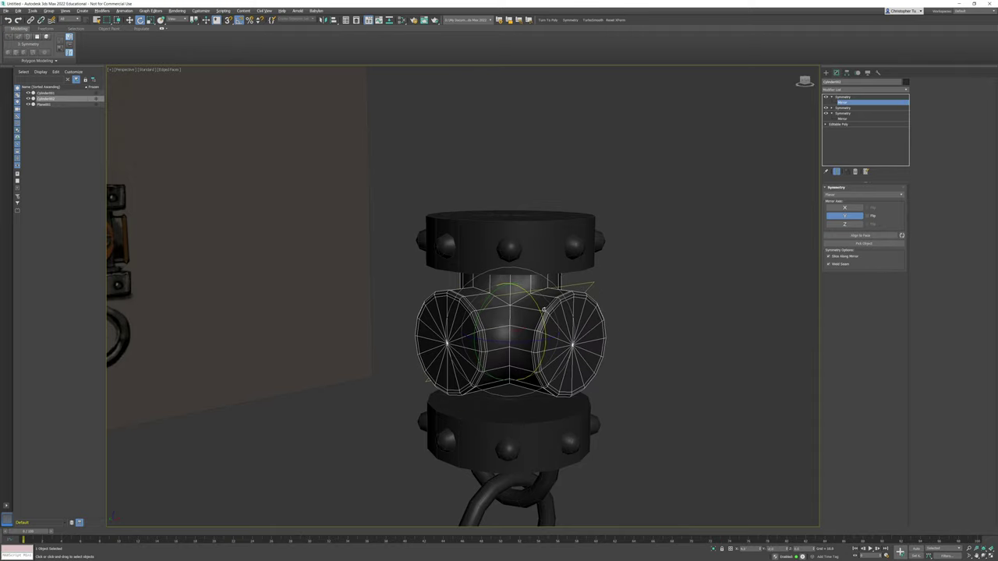
Move the Y-axis Symmetry below the flipped Z-axis Symmetry in the stack and delete the Z-axis one
{"action": "left_click_drag", "start_coordinate": [844, 98], "coordinate": [845, 110]}
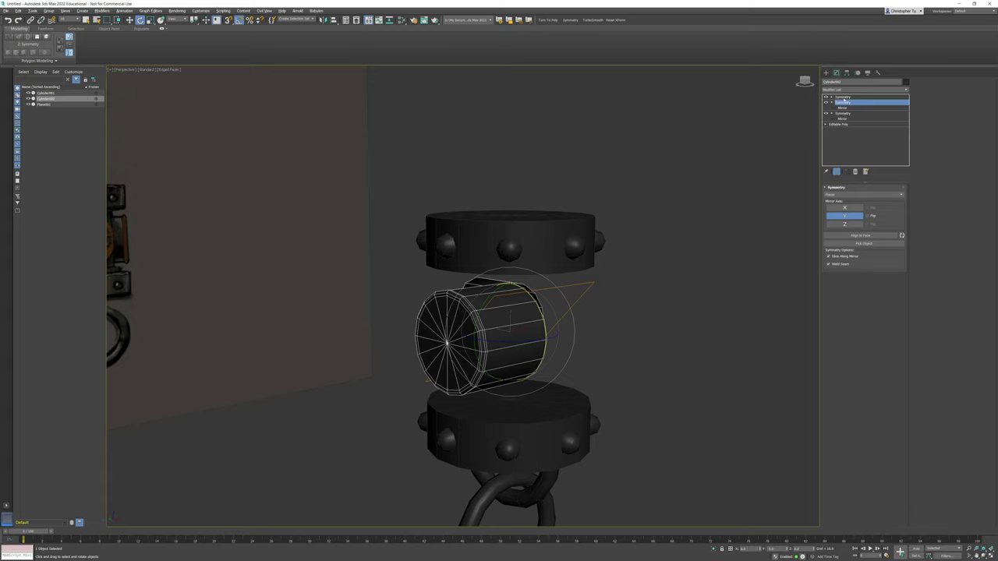
{"action": "left_click", "coordinate": [842, 97]}
{"action": "left_click", "coordinate": [867, 224]}
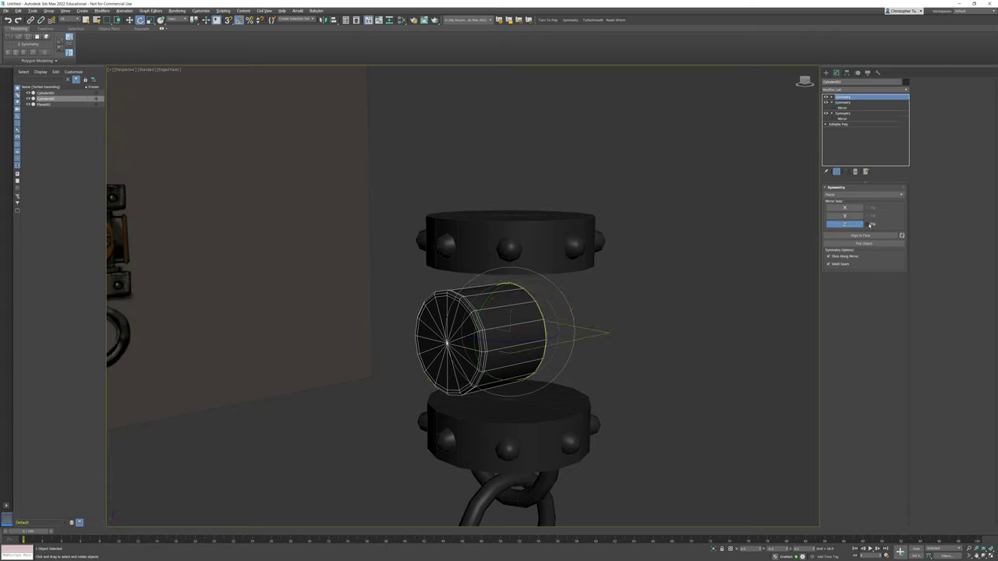
{"action": "left_click", "coordinate": [855, 171]}
{"action": "middle_click_drag", "start_coordinate": [613, 253], "coordinate": [576, 248], "text": "alt"}
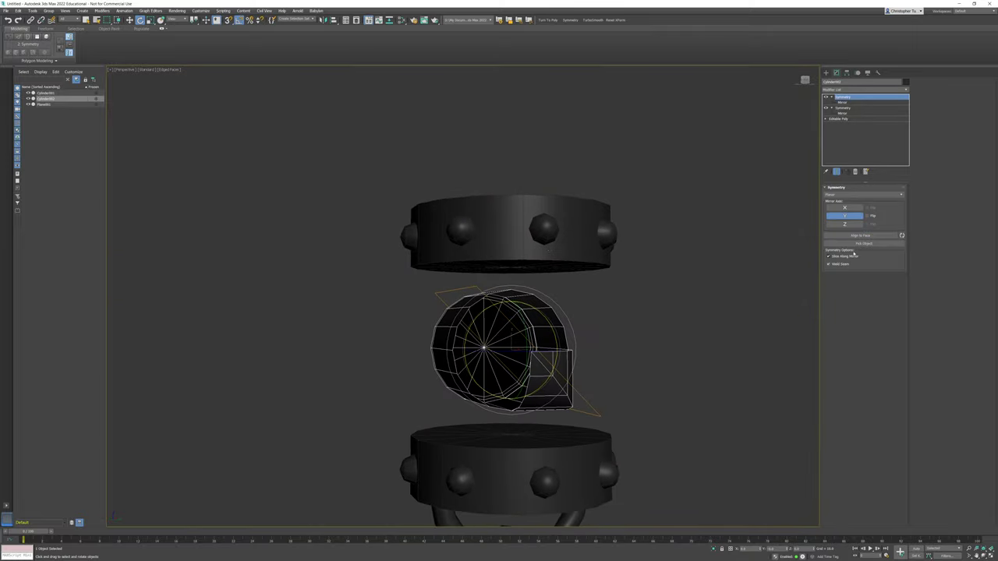
Flip the Y-axis Symmetry and add a flipped Z-axis Symmetry above it to mirror the downward arm upward
{"action": "left_click", "coordinate": [867, 216]}
{"action": "middle_click_drag", "start_coordinate": [569, 300], "coordinate": [659, 297], "text": "alt"}
{"action": "scroll", "coordinate": [563, 278], "scroll_direction": "up", "scroll_amount": 3}
{"action": "middle_click_drag", "start_coordinate": [563, 279], "coordinate": [653, 45]}
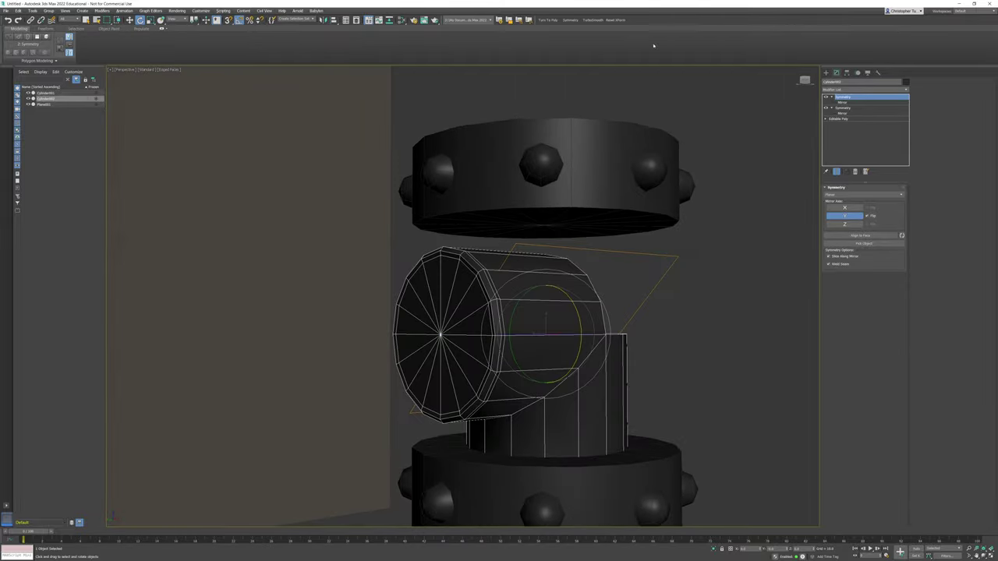
{"action": "left_click", "coordinate": [570, 21]}
{"action": "middle_click_drag", "start_coordinate": [642, 231], "coordinate": [599, 241], "text": "alt"}
{"action": "left_click", "coordinate": [867, 225]}
{"action": "middle_click_drag", "start_coordinate": [663, 272], "coordinate": [642, 270], "text": "alt"}
Add a Symmetry on the Y axis and another on the X axis with Flip on to complete arms on every side
{"action": "left_click", "coordinate": [570, 20]}
{"action": "left_click", "coordinate": [846, 216]}
{"action": "left_click", "coordinate": [848, 226]}
{"action": "mouse_move", "coordinate": [588, 261]}
{"action": "middle_mouse_down", "text": "alt"}
{"action": "mouse_move", "coordinate": [602, 253]}
{"action": "mouse_move", "coordinate": [572, 257]}
{"action": "mouse_move", "coordinate": [597, 255]}
{"action": "middle_mouse_up", "text": "alt"}
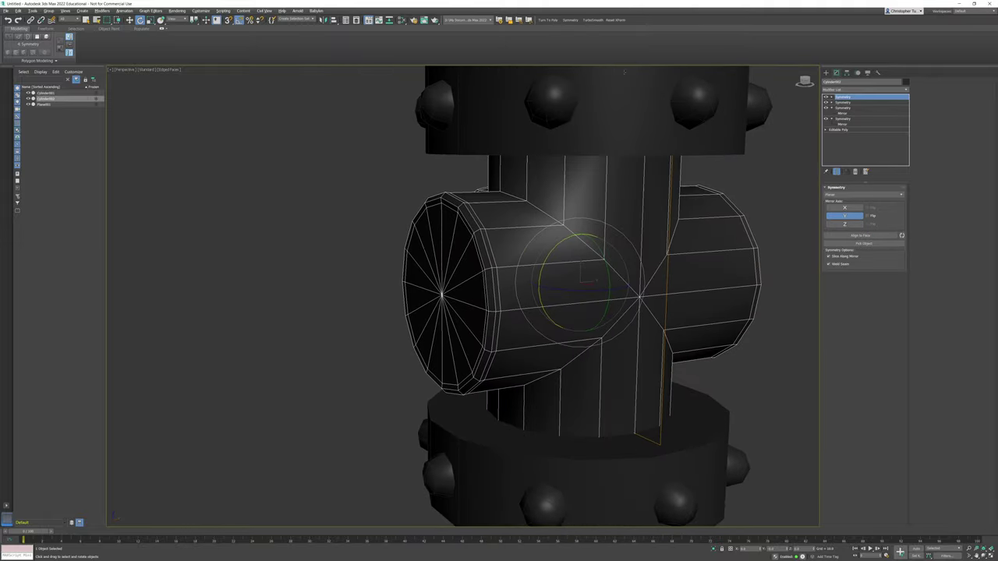
{"action": "left_click", "coordinate": [570, 21]}
{"action": "left_click", "coordinate": [846, 208]}
{"action": "left_click", "coordinate": [850, 225]}
{"action": "left_click", "coordinate": [867, 208]}
{"action": "middle_click_drag", "start_coordinate": [444, 283], "coordinate": [521, 281], "text": "alt"}
Collapse the symmetry stack by converting the emblem block to an editable poly and isolate it
{"action": "right_click", "coordinate": [468, 251]}
{"action": "mouse_move", "coordinate": [499, 329]}
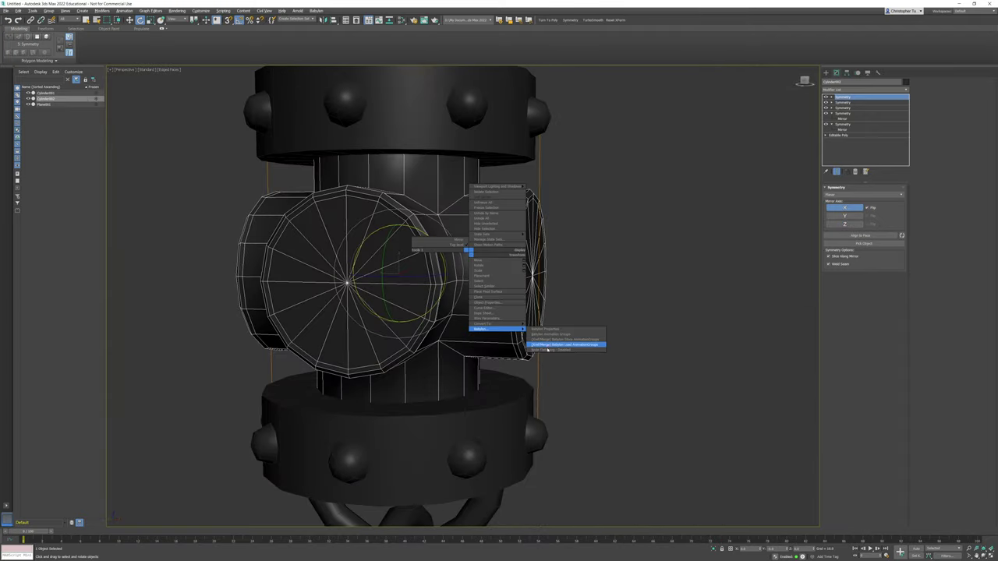
{"action": "left_click", "coordinate": [545, 329]}
{"action": "middle_click_drag", "start_coordinate": [571, 316], "coordinate": [666, 296], "text": "alt"}
{"action": "key", "text": "alt+q"}
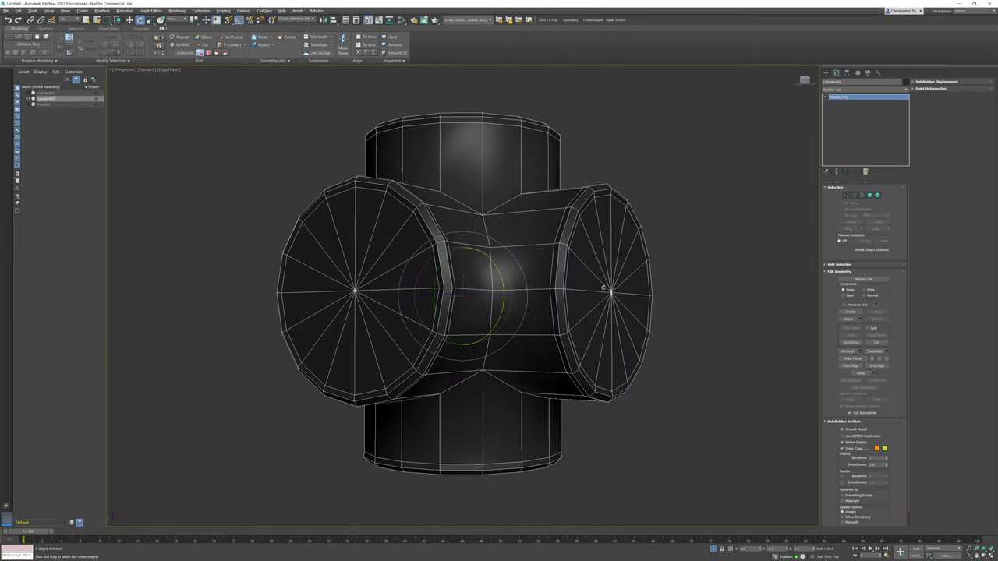
Delete the end caps and bevelled rims at the top and bottom of the emblem block's vertical arm
{"action": "middle_click_drag", "start_coordinate": [604, 287], "coordinate": [600, 333], "text": "alt"}
{"action": "left_click", "coordinate": [870, 196]}
{"action": "middle_click_drag", "start_coordinate": [654, 273], "coordinate": [622, 223], "text": "alt"}
{"action": "middle_click_drag", "start_coordinate": [411, 129], "coordinate": [387, 127], "text": "alt"}
{"action": "left_click_drag", "start_coordinate": [614, 148], "coordinate": [346, 182]}
{"action": "middle_click_drag", "start_coordinate": [441, 305], "coordinate": [438, 195]}
{"action": "left_click_drag", "start_coordinate": [645, 492], "coordinate": [646, 493]}
{"action": "middle_click_drag", "start_coordinate": [646, 491], "coordinate": [714, 458], "text": "alt"}
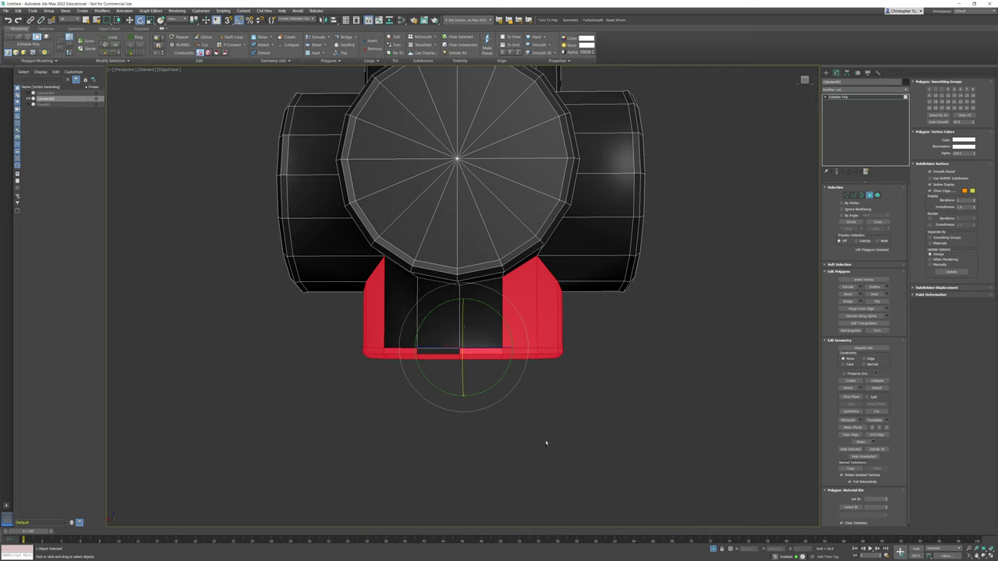
{"action": "left_click_drag", "start_coordinate": [387, 341], "coordinate": [385, 338], "text": "ctrl"}
{"action": "left_click_drag", "start_coordinate": [317, 315], "coordinate": [736, 318], "text": "alt"}
{"action": "middle_click_drag", "start_coordinate": [601, 324], "coordinate": [574, 321], "text": "alt"}
{"action": "key", "text": "Delete"}
{"action": "middle_click_drag", "start_coordinate": [621, 228], "coordinate": [611, 339]}
{"action": "scroll", "coordinate": [611, 339], "scroll_direction": "down", "scroll_amount": 3}
{"action": "middle_click_drag", "start_coordinate": [605, 298], "coordinate": [589, 309], "text": "alt"}
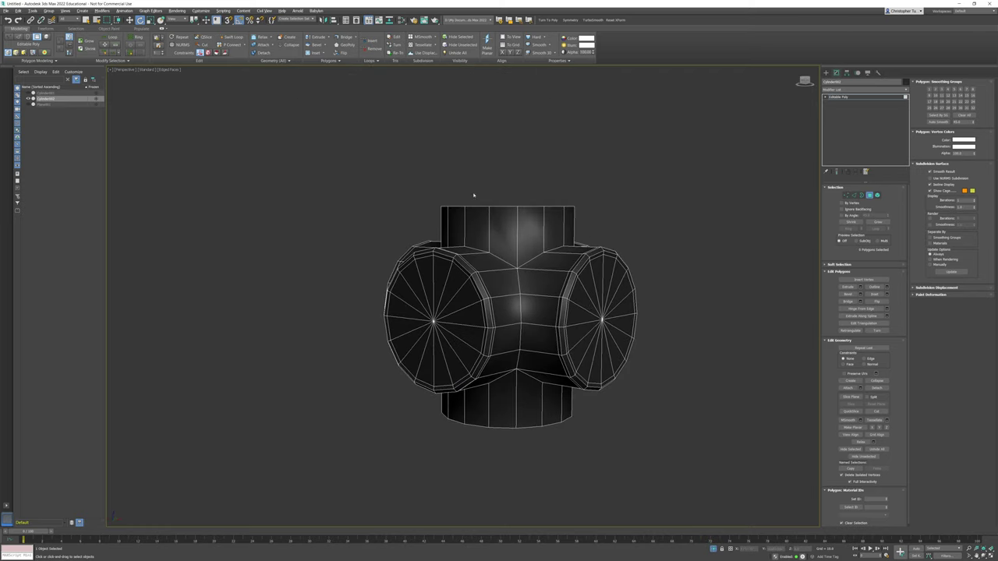
Change the smoothing group on the walls of the emblem block's upper and lower vertical arms
{"action": "left_click_drag", "start_coordinate": [606, 222], "coordinate": [610, 223]}
{"action": "middle_click_drag", "start_coordinate": [583, 447], "coordinate": [613, 262]}
{"action": "left_click_drag", "start_coordinate": [614, 238], "coordinate": [401, 312], "text": "ctrl"}
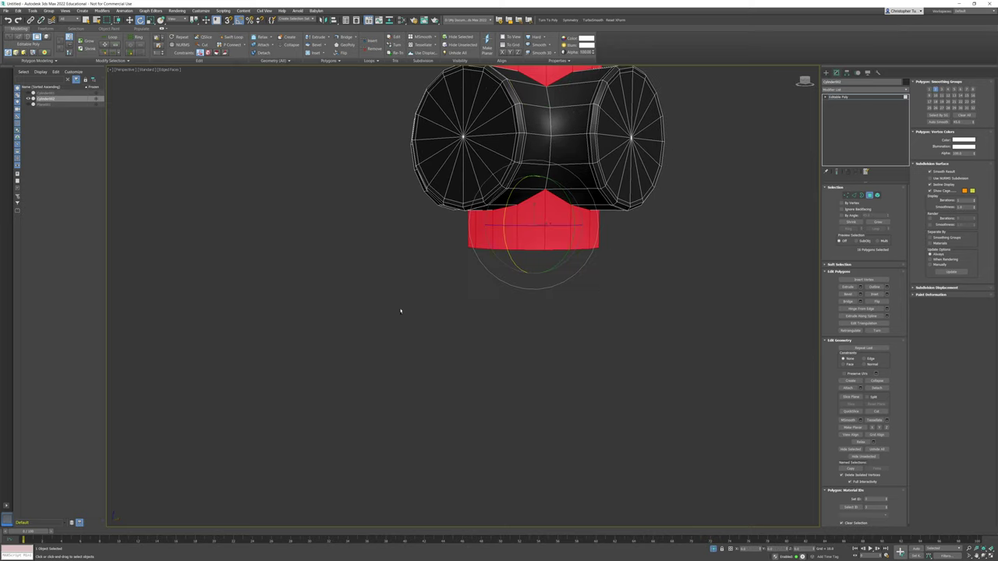
{"action": "middle_click_drag", "start_coordinate": [774, 201], "coordinate": [748, 277]}
{"action": "left_click", "coordinate": [934, 90]}
Select the wall rings of two opposite side arms on the emblem block and change their smoothing group
{"action": "middle_click_drag", "start_coordinate": [555, 181], "coordinate": [602, 192], "text": "alt"}
{"action": "left_click", "coordinate": [581, 159]}
{"action": "left_click", "coordinate": [578, 176], "text": "shift"}
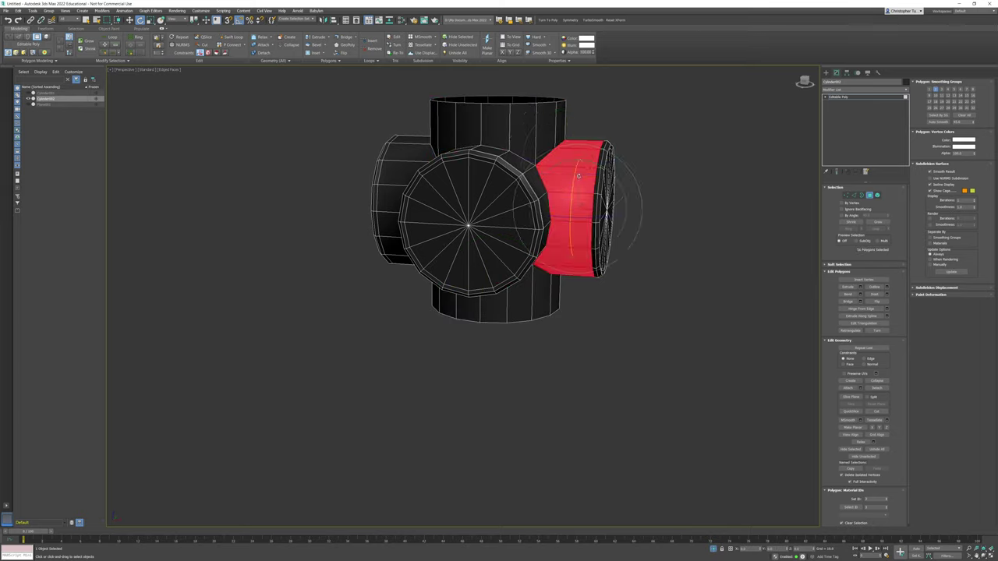
{"action": "left_click", "coordinate": [398, 166], "text": "ctrl"}
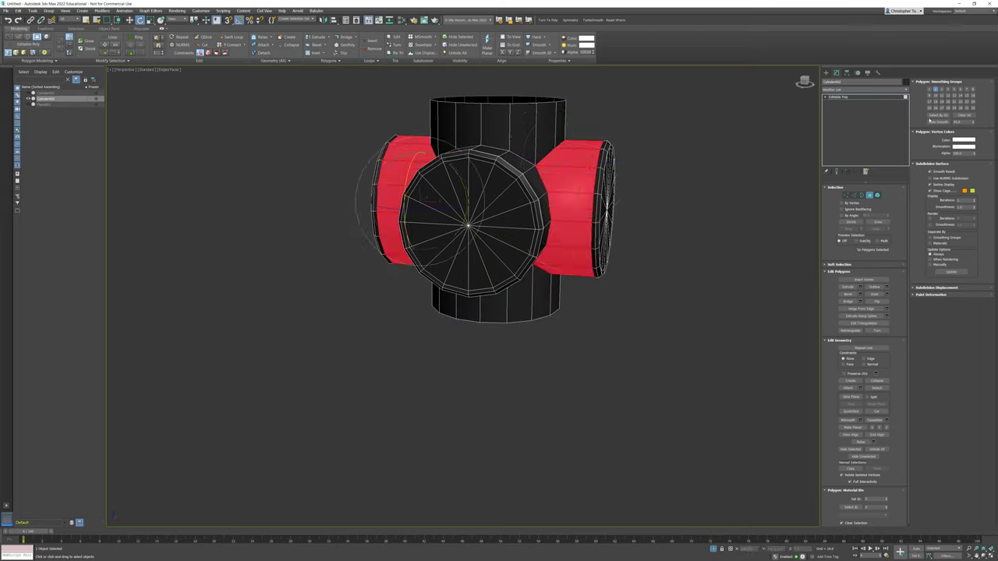
{"action": "left_click", "coordinate": [935, 91]}
{"action": "left_click", "coordinate": [762, 171]}
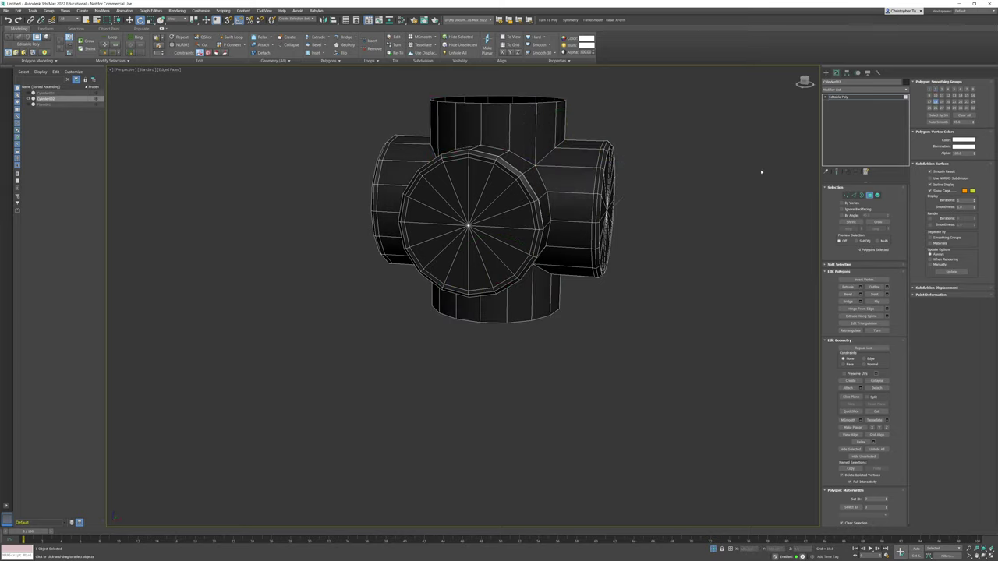
Select the centre vertices of the emblem block's round end caps and convert the selection to the cap polygons
{"action": "middle_click_drag", "start_coordinate": [761, 171], "coordinate": [614, 211], "text": "alt"}
{"action": "scroll", "coordinate": [541, 235], "scroll_direction": "up", "scroll_amount": 6}
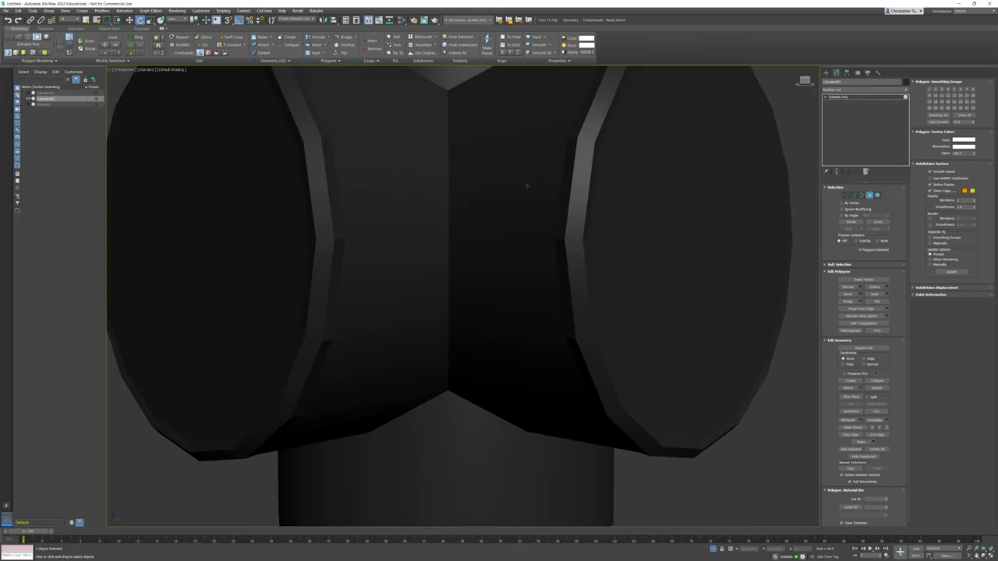
{"action": "middle_click_drag", "start_coordinate": [525, 187], "coordinate": [536, 281]}
{"action": "scroll", "coordinate": [493, 222], "scroll_direction": "down", "scroll_amount": 5}
{"action": "middle_click_drag", "start_coordinate": [524, 224], "coordinate": [571, 267], "text": "alt"}
{"action": "left_click", "coordinate": [847, 196]}
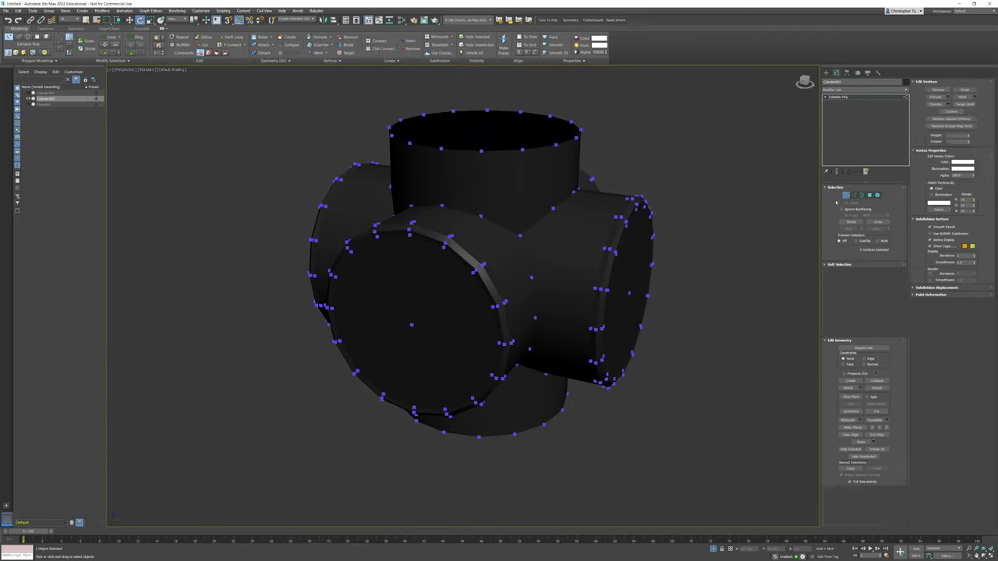
{"action": "left_click", "coordinate": [628, 293]}
{"action": "left_click", "coordinate": [412, 324], "text": "ctrl"}
{"action": "middle_click_drag", "start_coordinate": [412, 324], "coordinate": [590, 290], "text": "alt"}
{"action": "left_click", "coordinate": [451, 283], "text": "ctrl"}
{"action": "middle_click_drag", "start_coordinate": [449, 316], "coordinate": [506, 308], "text": "alt"}
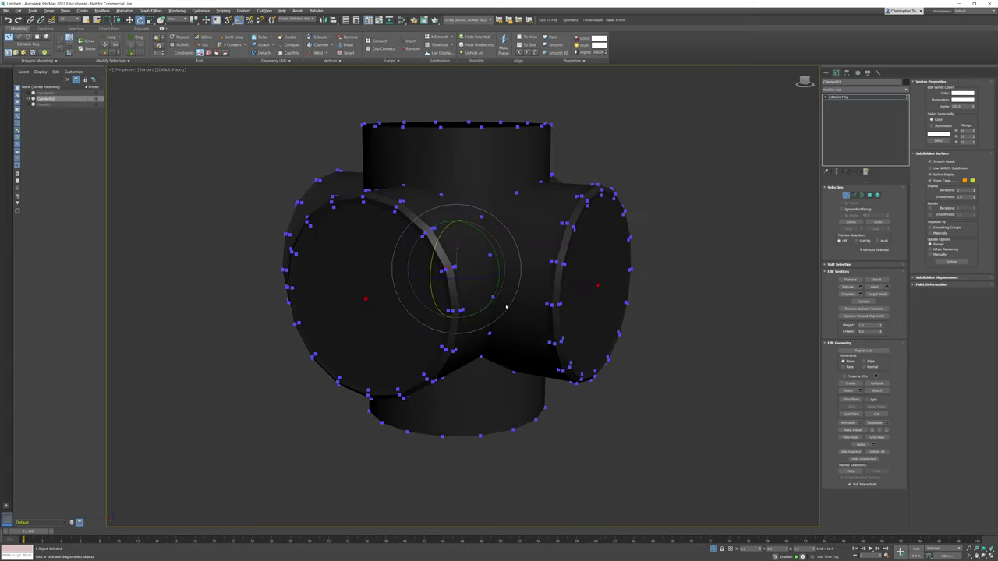
{"action": "left_click", "coordinate": [869, 197], "text": "ctrl"}
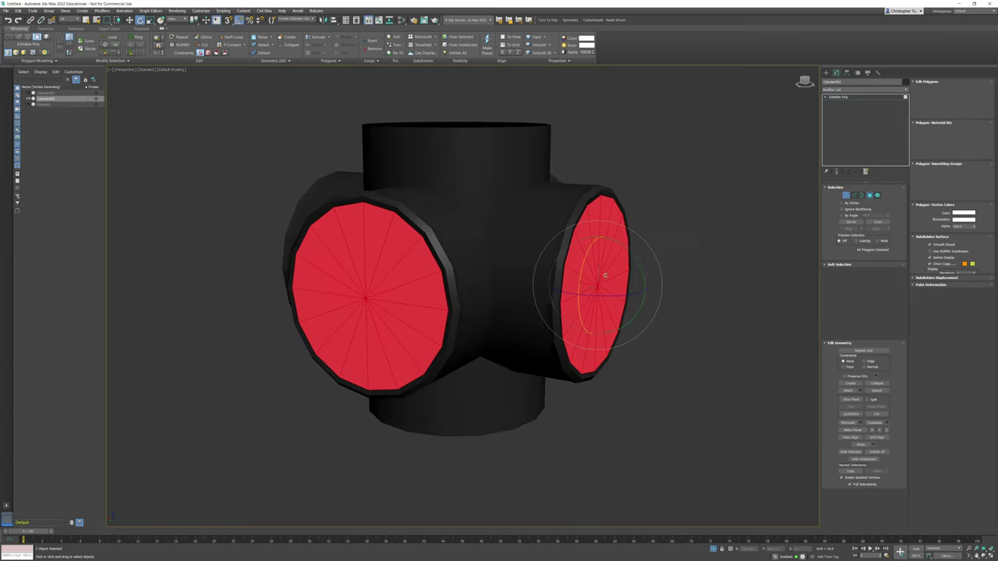
Grow the cap selection over the bevelled rims and replace its smoothing groups with group 8
{"action": "middle_click_drag", "start_coordinate": [603, 276], "coordinate": [648, 253], "text": "alt"}
{"action": "left_click", "coordinate": [878, 223]}
{"action": "left_click", "coordinate": [877, 223]}
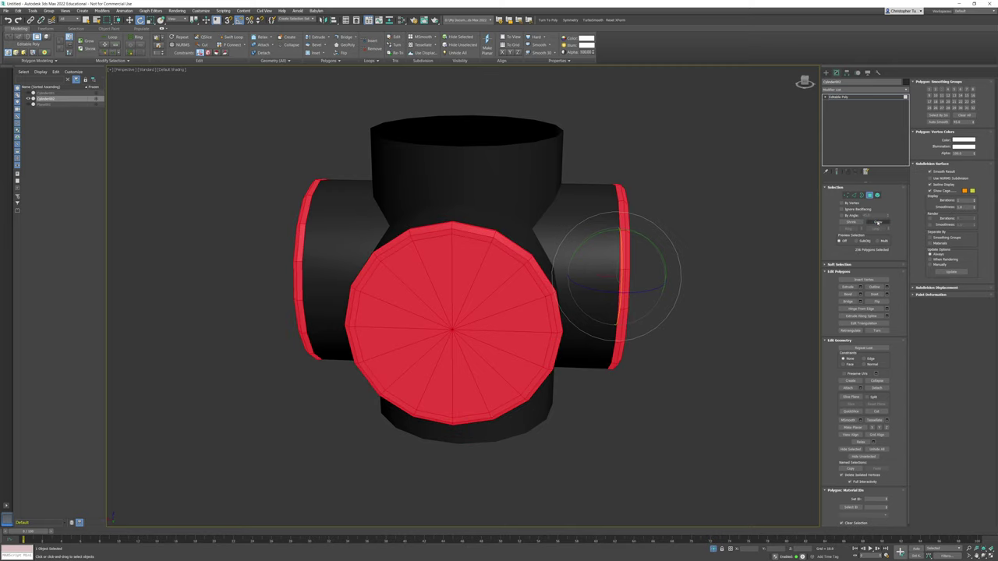
{"action": "left_click", "coordinate": [962, 116]}
{"action": "left_click", "coordinate": [972, 89]}
{"action": "left_click", "coordinate": [856, 222]}
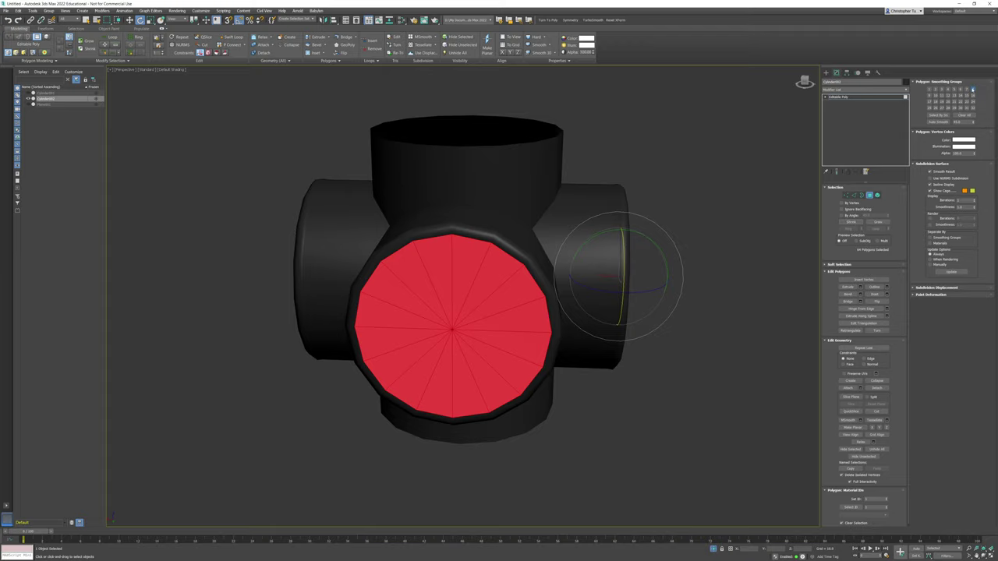
{"action": "left_click", "coordinate": [869, 195]}
{"action": "left_click", "coordinate": [712, 191]}
{"action": "middle_click_drag", "start_coordinate": [712, 191], "coordinate": [654, 475], "text": "alt"}
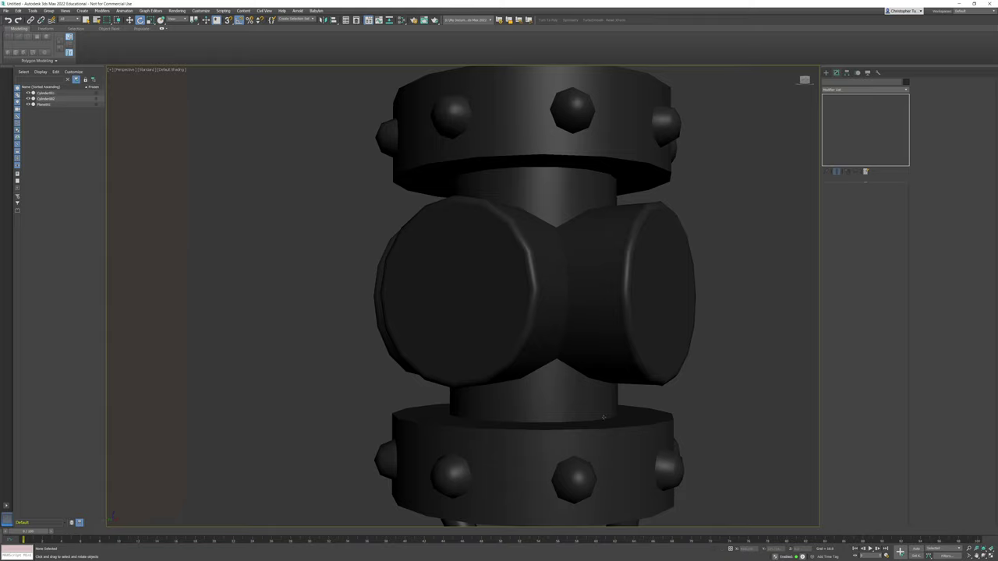
In the front wireframe view, lower the top row of vertices on the emblem block's vertical arm within the upper band
{"action": "mouse_move", "coordinate": [589, 219]}
{"action": "middle_mouse_down"}
{"action": "mouse_move", "coordinate": [569, 227]}
{"action": "mouse_move", "coordinate": [546, 263]}
{"action": "mouse_move", "coordinate": [558, 266]}
{"action": "middle_mouse_up"}
{"action": "scroll", "coordinate": [546, 263], "scroll_direction": "down", "scroll_amount": 3}
{"action": "key", "text": "f"}
{"action": "key", "text": "F3"}
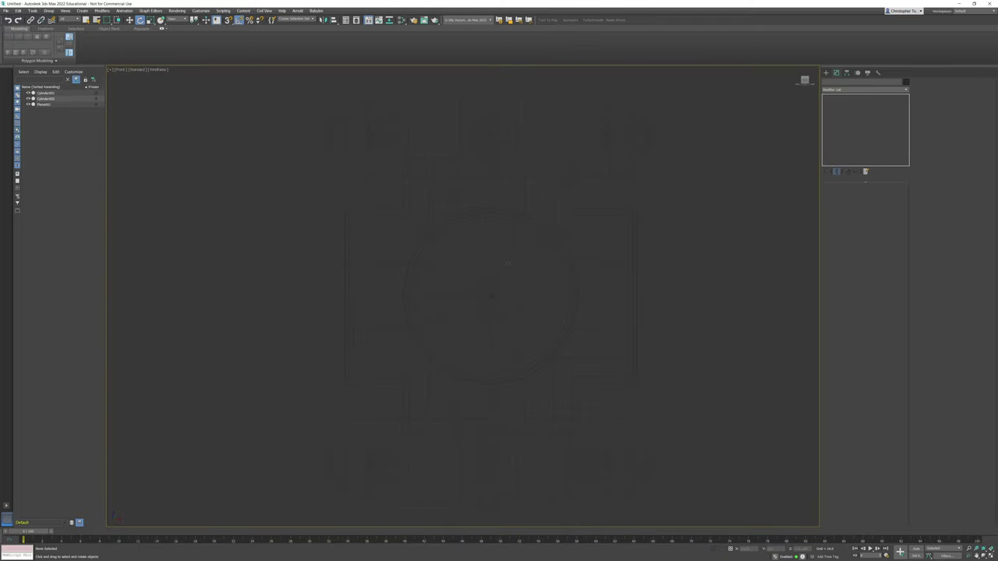
{"action": "left_click", "coordinate": [594, 229]}
{"action": "left_click_drag", "start_coordinate": [672, 138], "coordinate": [435, 497]}
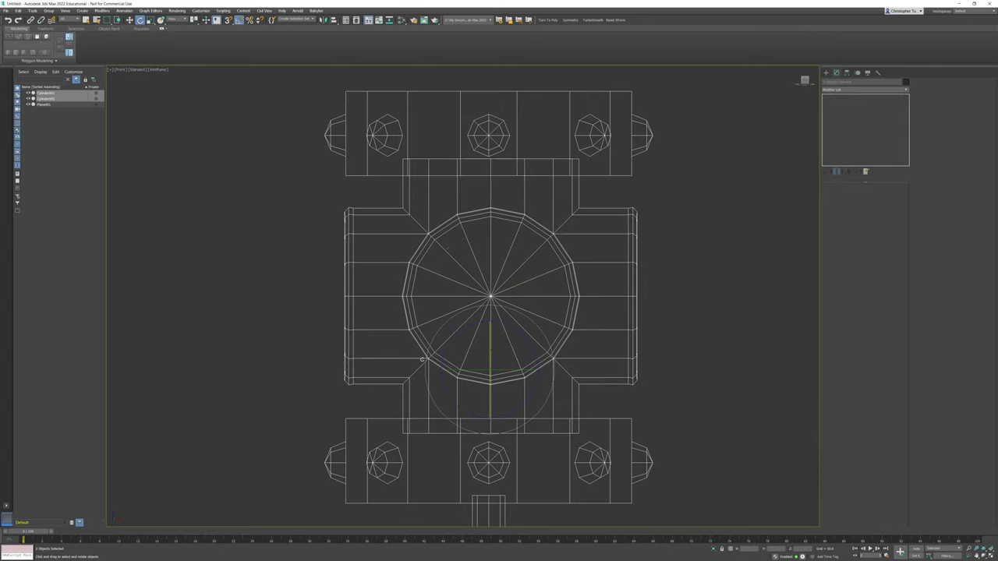
{"action": "middle_click_drag", "start_coordinate": [434, 206], "coordinate": [426, 225]}
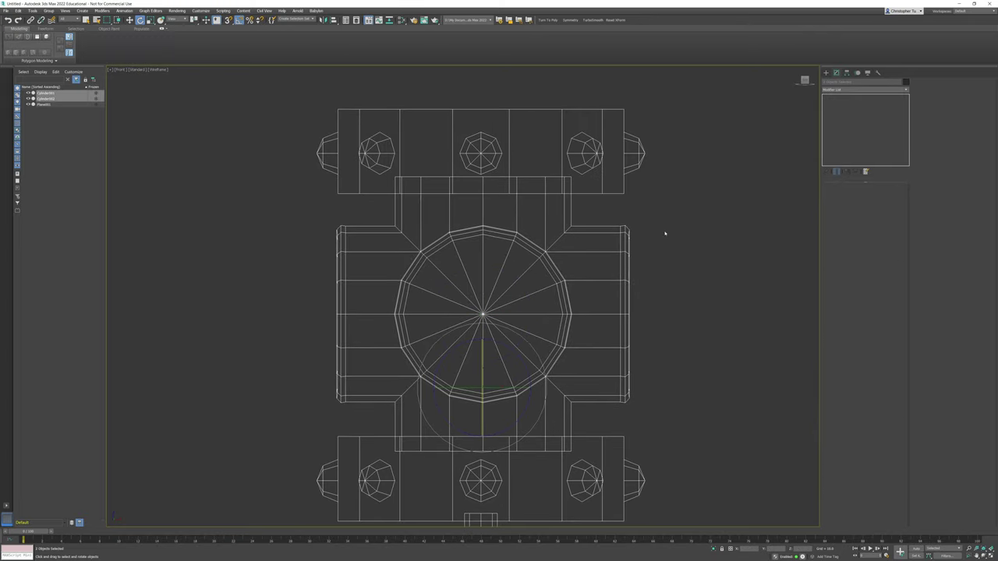
{"action": "left_click", "coordinate": [629, 235]}
{"action": "left_click", "coordinate": [846, 196]}
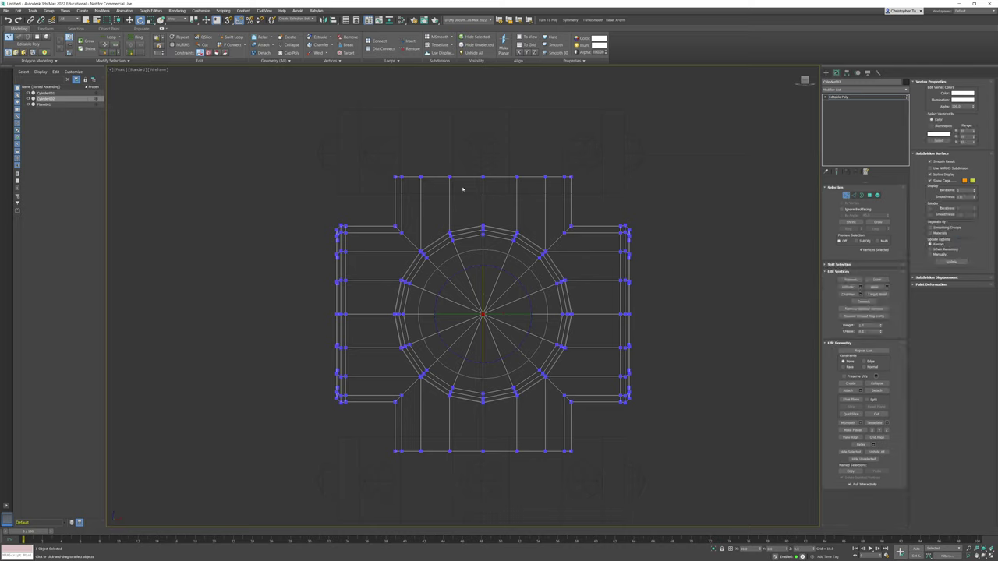
{"action": "left_click_drag", "start_coordinate": [589, 184], "coordinate": [590, 185]}
{"action": "key", "text": "w"}
{"action": "middle_click_drag", "start_coordinate": [570, 183], "coordinate": [632, 198]}
{"action": "scroll", "coordinate": [546, 170], "scroll_direction": "up", "scroll_amount": 5}
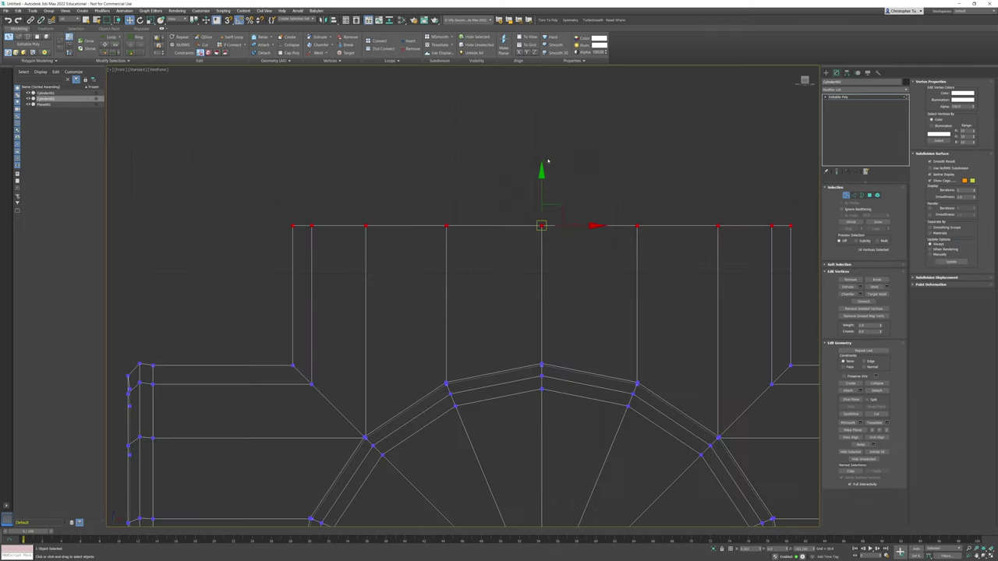
{"action": "left_click_drag", "start_coordinate": [541, 178], "coordinate": [547, 226]}
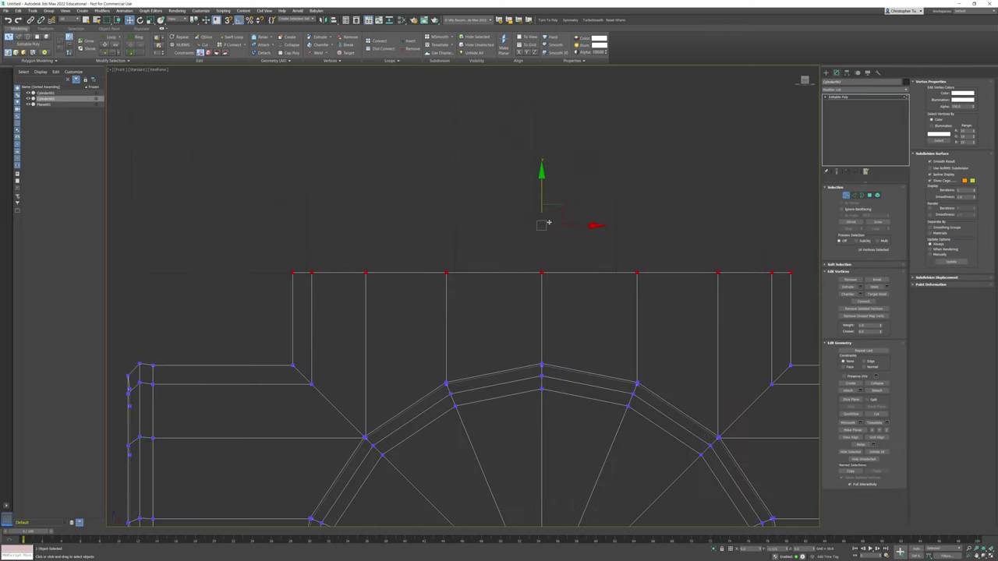
Raise the bottom row of vertices on the emblem block's vertical arm to shorten it inside the lower band
{"action": "middle_click_drag", "start_coordinate": [533, 364], "coordinate": [503, 158]}
{"action": "scroll", "coordinate": [502, 159], "scroll_direction": "down", "scroll_amount": 3}
{"action": "middle_click_drag", "start_coordinate": [492, 393], "coordinate": [490, 237]}
{"action": "left_click_drag", "start_coordinate": [645, 354], "coordinate": [646, 356]}
{"action": "scroll", "coordinate": [508, 316], "scroll_direction": "up", "scroll_amount": 6}
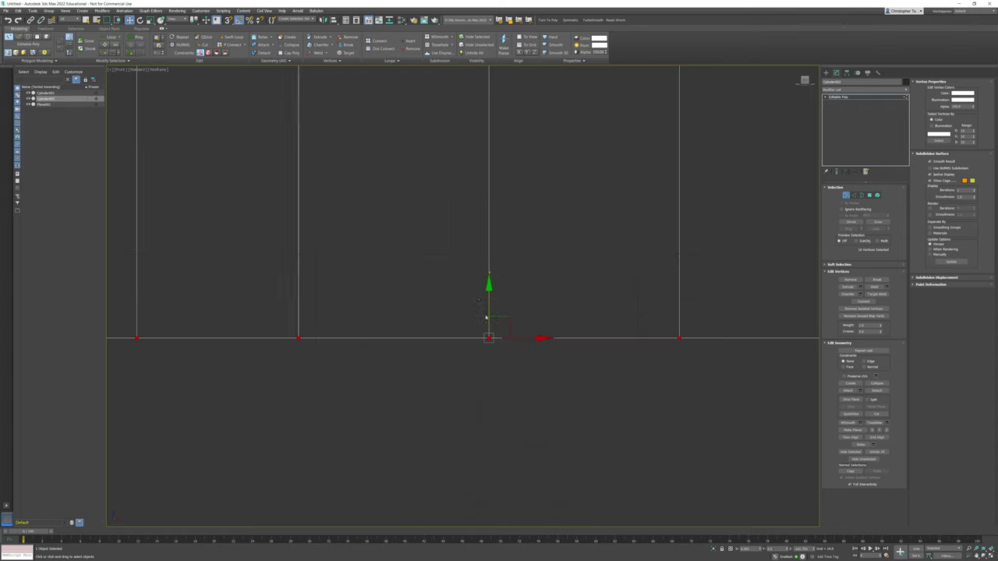
{"action": "left_click_drag", "start_coordinate": [489, 291], "coordinate": [489, 212]}
{"action": "scroll", "coordinate": [514, 237], "scroll_direction": "down", "scroll_amount": 6}
{"action": "middle_click_drag", "start_coordinate": [607, 157], "coordinate": [567, 374]}
{"action": "left_click", "coordinate": [846, 195]}
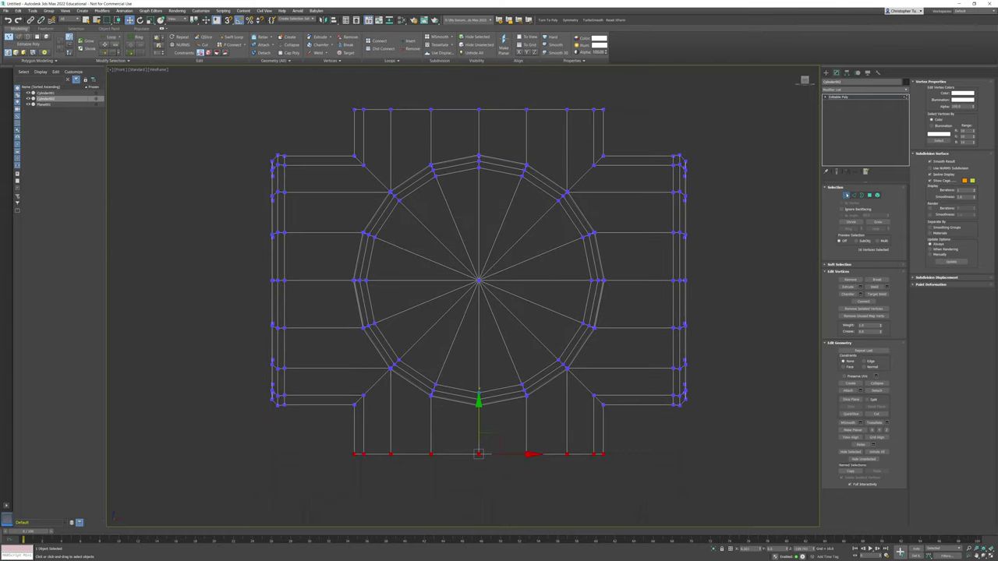
Compare the shortened emblem block and pommel with the reference image in a shaded perspective view
{"action": "key", "text": "F3"}
{"action": "scroll", "coordinate": [558, 236], "scroll_direction": "down", "scroll_amount": 2}
{"action": "mouse_move", "coordinate": [557, 236]}
{"action": "middle_mouse_down"}
{"action": "mouse_move", "coordinate": [532, 270]}
{"action": "mouse_move", "coordinate": [548, 281]}
{"action": "mouse_move", "coordinate": [577, 278]}
{"action": "mouse_move", "coordinate": [499, 294]}
{"action": "middle_mouse_up"}
{"action": "scroll", "coordinate": [538, 265], "scroll_direction": "down", "scroll_amount": 3}
{"action": "key", "text": "p"}
{"action": "mouse_move", "coordinate": [499, 295]}
{"action": "middle_mouse_down"}
{"action": "mouse_move", "coordinate": [623, 277]}
{"action": "mouse_move", "coordinate": [611, 270]}
{"action": "mouse_move", "coordinate": [601, 293]}
{"action": "middle_mouse_up"}
{"action": "scroll", "coordinate": [559, 286], "scroll_direction": "down", "scroll_amount": 6}
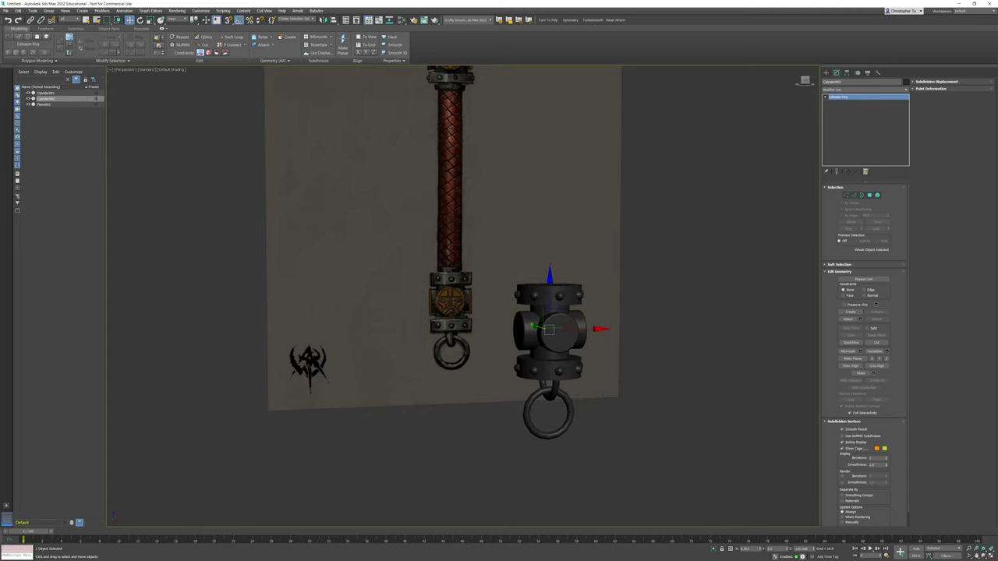
Try copying the emblem block up the handle to below the axe head, and delete the copies
{"action": "key", "text": "f"}
{"action": "scroll", "coordinate": [550, 291], "scroll_direction": "down", "scroll_amount": 3}
{"action": "middle_click_drag", "start_coordinate": [539, 294], "coordinate": [525, 401]}
{"action": "scroll", "coordinate": [528, 404], "scroll_direction": "down", "scroll_amount": 3}
{"action": "mouse_move", "coordinate": [511, 390]}
{"action": "left_mouse_down", "text": "shift"}
{"action": "mouse_move", "coordinate": [525, 301]}
{"action": "mouse_move", "coordinate": [526, 179]}
{"action": "left_mouse_up", "text": "shift"}
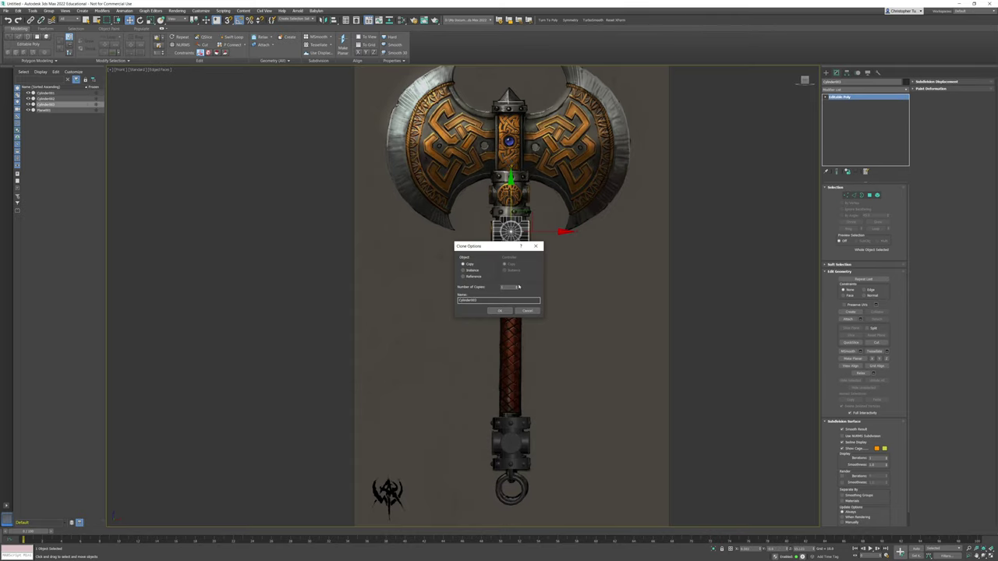
{"action": "left_click", "coordinate": [499, 310]}
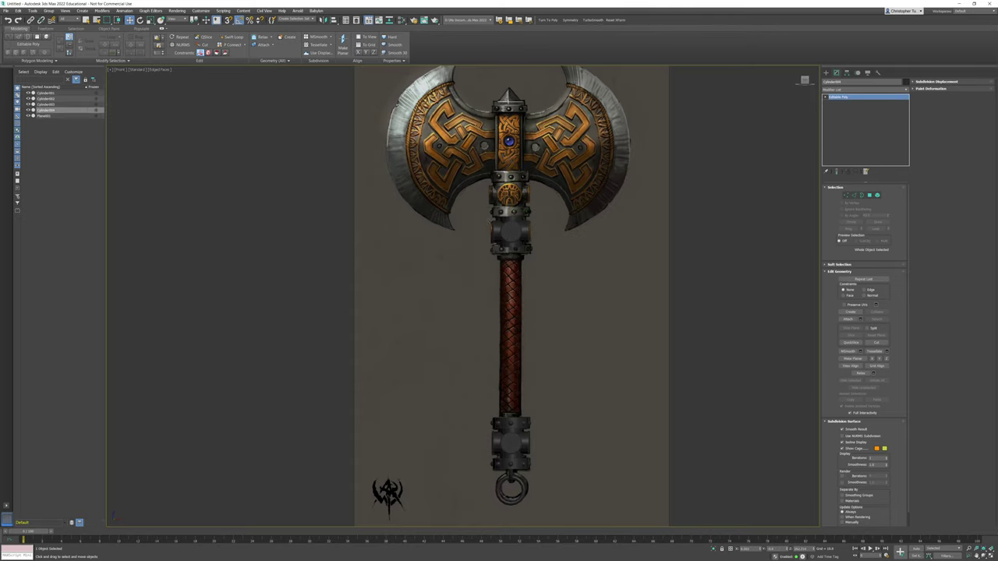
{"action": "middle_click_drag", "start_coordinate": [541, 191], "coordinate": [529, 381]}
{"action": "mouse_move", "coordinate": [499, 167]}
{"action": "left_mouse_down"}
{"action": "mouse_move", "coordinate": [499, 354]}
{"action": "mouse_move", "coordinate": [499, 339]}
{"action": "left_mouse_up"}
{"action": "mouse_move", "coordinate": [481, 387]}
{"action": "middle_mouse_down"}
{"action": "mouse_move", "coordinate": [506, 194]}
{"action": "mouse_move", "coordinate": [542, 235]}
{"action": "mouse_move", "coordinate": [579, 251]}
{"action": "mouse_move", "coordinate": [571, 220]}
{"action": "middle_mouse_up"}
{"action": "scroll", "coordinate": [511, 219], "scroll_direction": "up", "scroll_amount": 5}
{"action": "left_click", "coordinate": [584, 253], "text": "ctrl"}
{"action": "key", "text": "Delete"}
Attach the emblem block to the object containing the riveted bands and pommel ring
{"action": "middle_click_drag", "start_coordinate": [601, 452], "coordinate": [559, 168]}
{"action": "key", "text": "F3"}
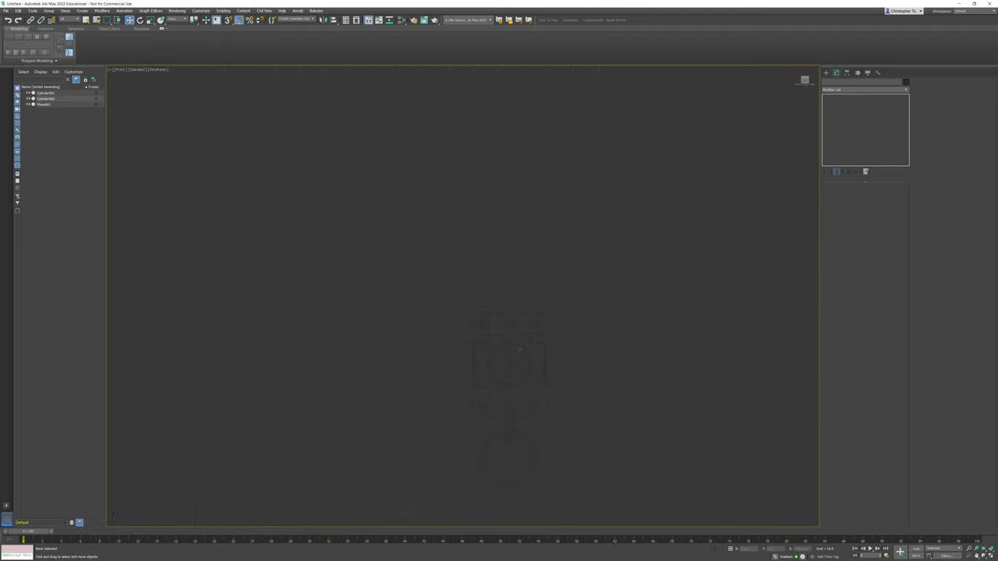
{"action": "left_click", "coordinate": [519, 348]}
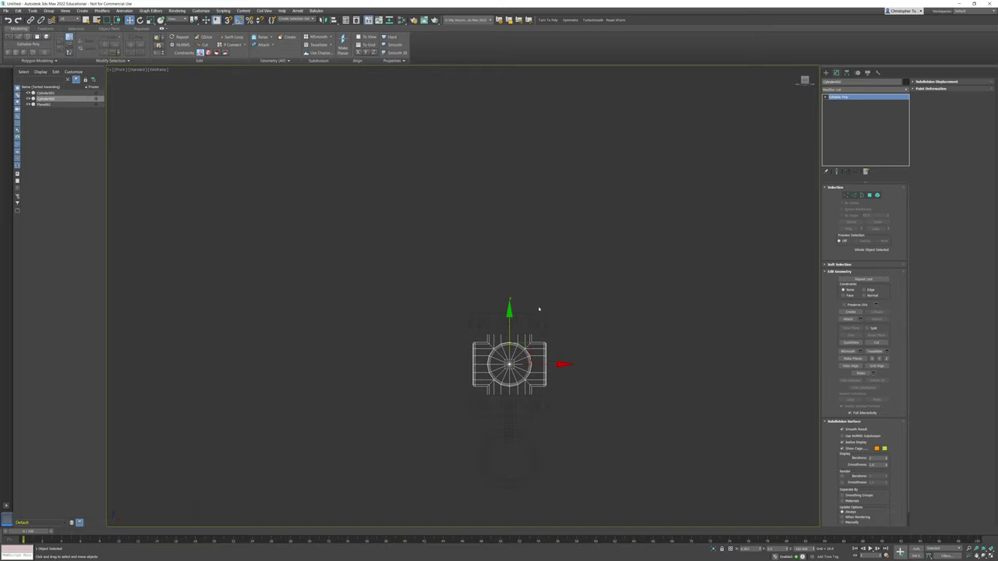
{"action": "middle_click_drag", "start_coordinate": [552, 270], "coordinate": [565, 229]}
{"action": "left_click", "coordinate": [562, 282]}
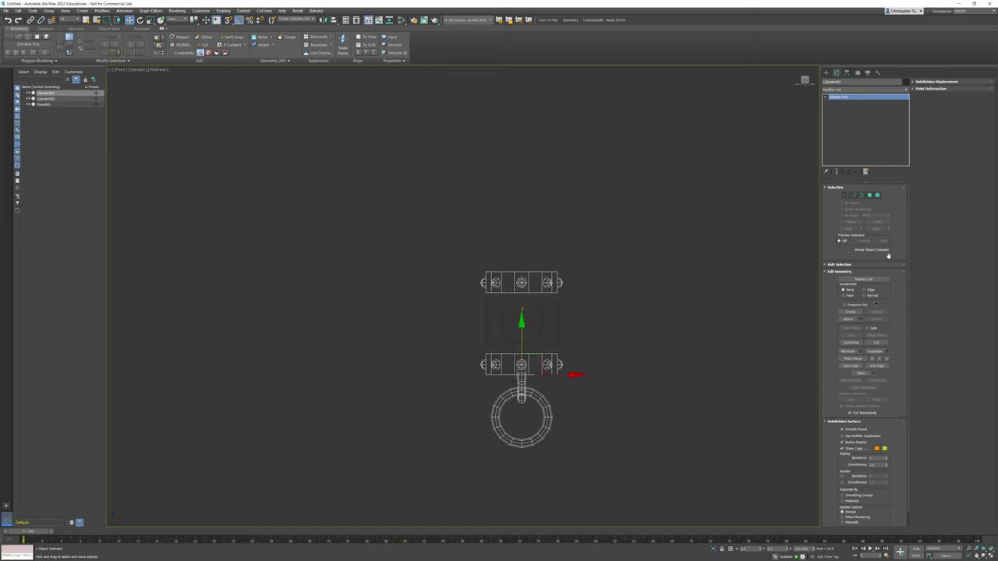
{"action": "left_click", "coordinate": [848, 319]}
{"action": "left_click", "coordinate": [557, 315]}
{"action": "right_click", "coordinate": [621, 307]}
Select the two riveted bands and emblem block as elements and clone them upward to an element
{"action": "left_click", "coordinate": [878, 196]}
{"action": "left_click_drag", "start_coordinate": [431, 223], "coordinate": [642, 367]}
{"action": "left_click_drag", "start_coordinate": [559, 315], "coordinate": [561, 156], "text": "shift"}
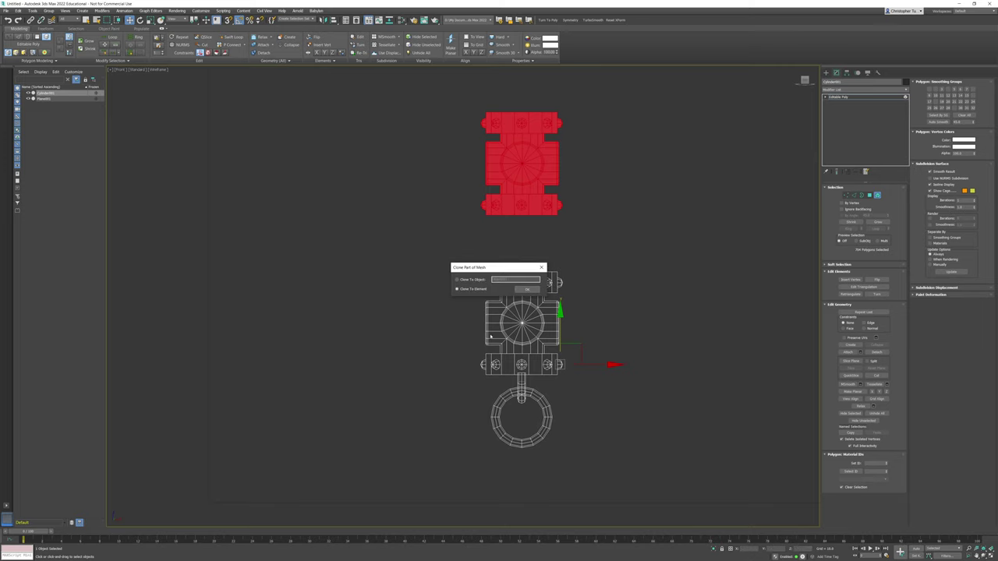
{"action": "left_click", "coordinate": [528, 290]}
Move the cloned bands and emblem block up onto the reference's lower emblem section beneath the axe head
{"action": "key", "text": "F3"}
{"action": "middle_click_drag", "start_coordinate": [557, 218], "coordinate": [506, 424]}
{"action": "scroll", "coordinate": [511, 407], "scroll_direction": "down", "scroll_amount": 3}
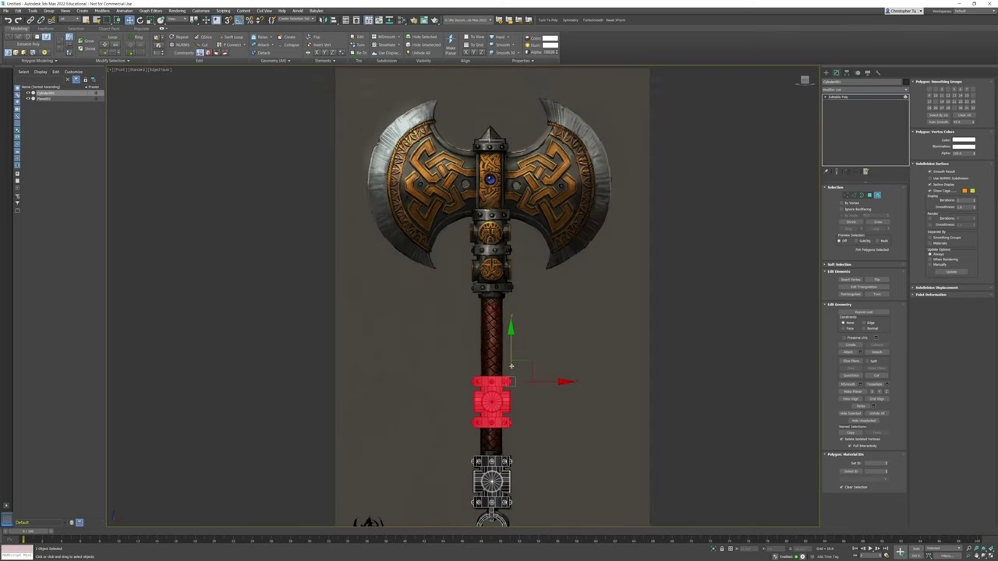
{"action": "left_click_drag", "start_coordinate": [509, 330], "coordinate": [524, 186]}
{"action": "scroll", "coordinate": [501, 243], "scroll_direction": "up", "scroll_amount": 5}
{"action": "middle_click_drag", "start_coordinate": [525, 188], "coordinate": [495, 277]}
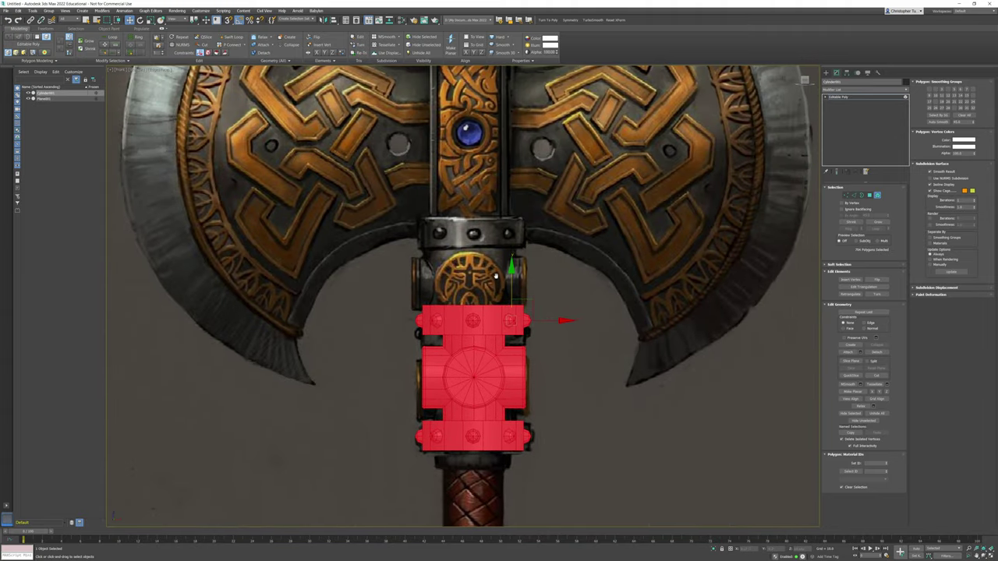
Clone the banded section upward as an element onto the next emblem, and narrow the selection to the overlapping middle band
{"action": "mouse_move", "coordinate": [511, 271]}
{"action": "left_mouse_down", "text": "shift"}
{"action": "mouse_move", "coordinate": [509, 104]}
{"action": "mouse_move", "coordinate": [506, 152]}
{"action": "left_mouse_up", "text": "shift"}
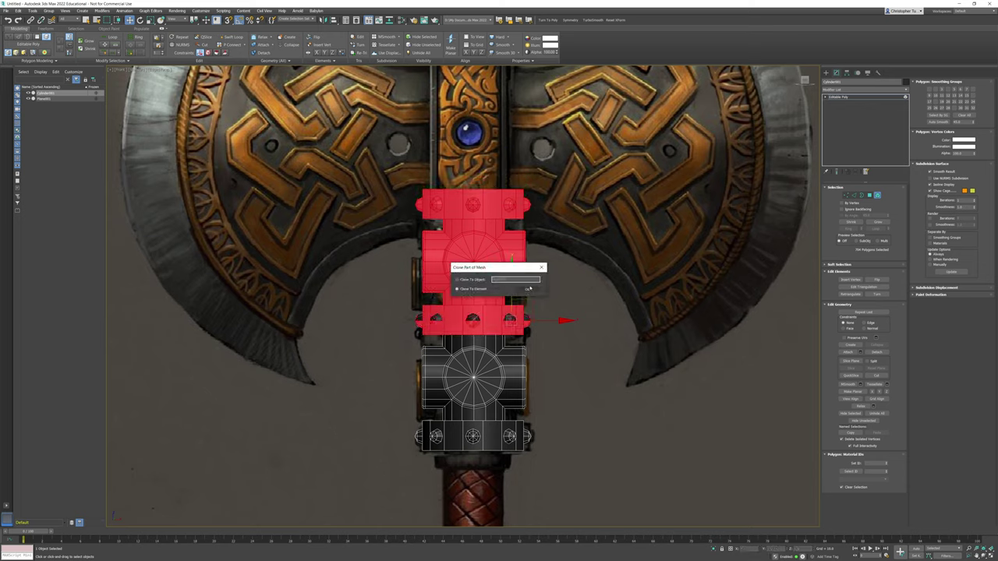
{"action": "left_click", "coordinate": [522, 290]}
{"action": "left_click_drag", "start_coordinate": [391, 168], "coordinate": [564, 273], "text": "alt"}
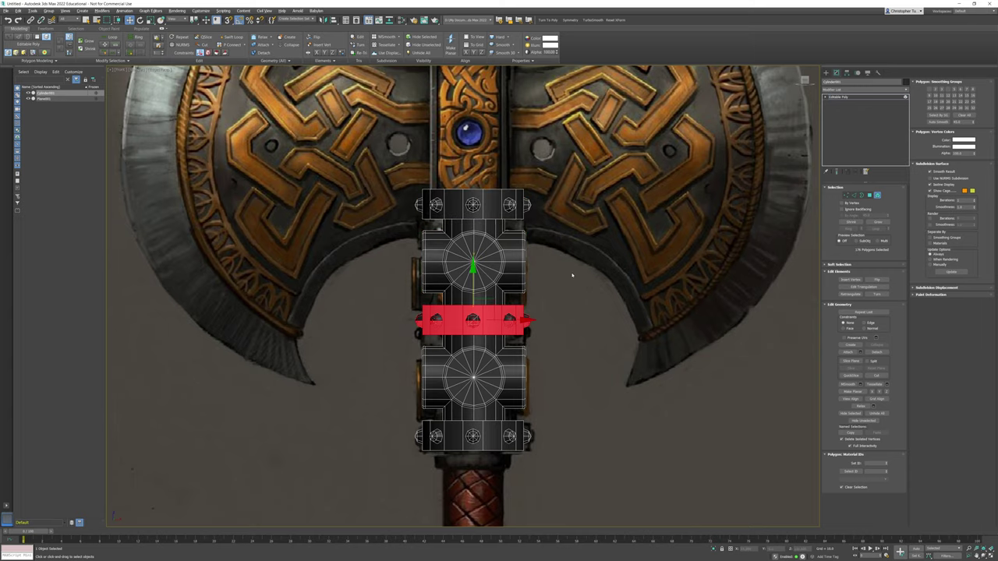
{"action": "left_click", "coordinate": [572, 275]}
{"action": "middle_click_drag", "start_coordinate": [545, 340], "coordinate": [539, 354]}
{"action": "scroll", "coordinate": [589, 300], "scroll_direction": "down", "scroll_amount": 4}
{"action": "middle_click_drag", "start_coordinate": [651, 522], "coordinate": [623, 313]}
{"action": "left_click", "coordinate": [877, 195]}
Create a cylinder as wide as the leather grip and stand it upright at the grip's lower end
{"action": "middle_click_drag", "start_coordinate": [713, 203], "coordinate": [653, 220]}
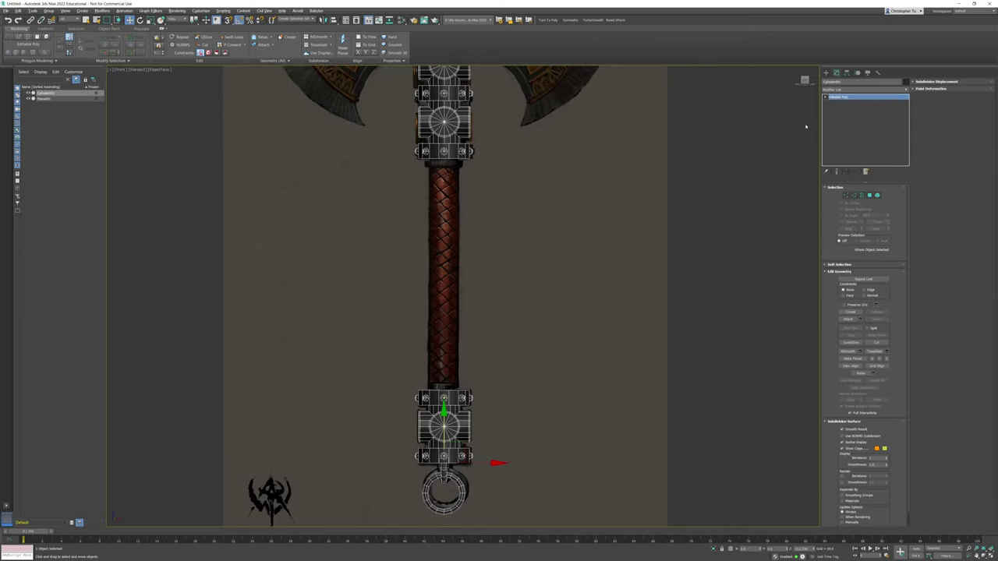
{"action": "left_click", "coordinate": [826, 72]}
{"action": "left_click", "coordinate": [856, 129]}
{"action": "middle_click_drag", "start_coordinate": [479, 355], "coordinate": [559, 291]}
{"action": "scroll", "coordinate": [538, 292], "scroll_direction": "up", "scroll_amount": 2}
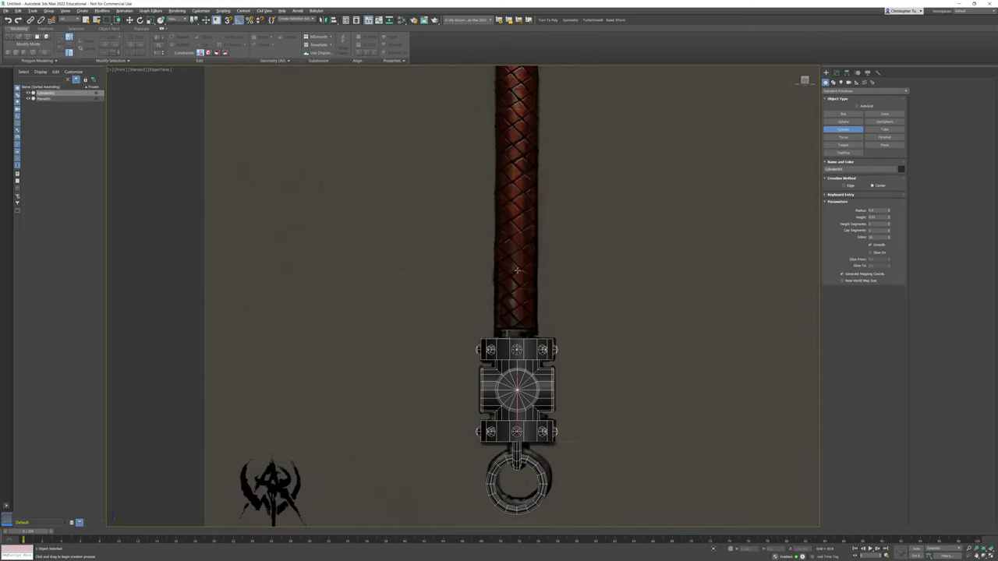
{"action": "mouse_move", "coordinate": [516, 270]}
{"action": "left_mouse_down"}
{"action": "mouse_move", "coordinate": [522, 290]}
{"action": "mouse_move", "coordinate": [519, 232]}
{"action": "mouse_move", "coordinate": [515, 282]}
{"action": "left_mouse_up"}
{"action": "left_click", "coordinate": [522, 291]}
{"action": "key", "text": "e"}
{"action": "key", "text": "w"}
Change the number of sides of the new grip cylinder
{"action": "left_click", "coordinate": [836, 73]}
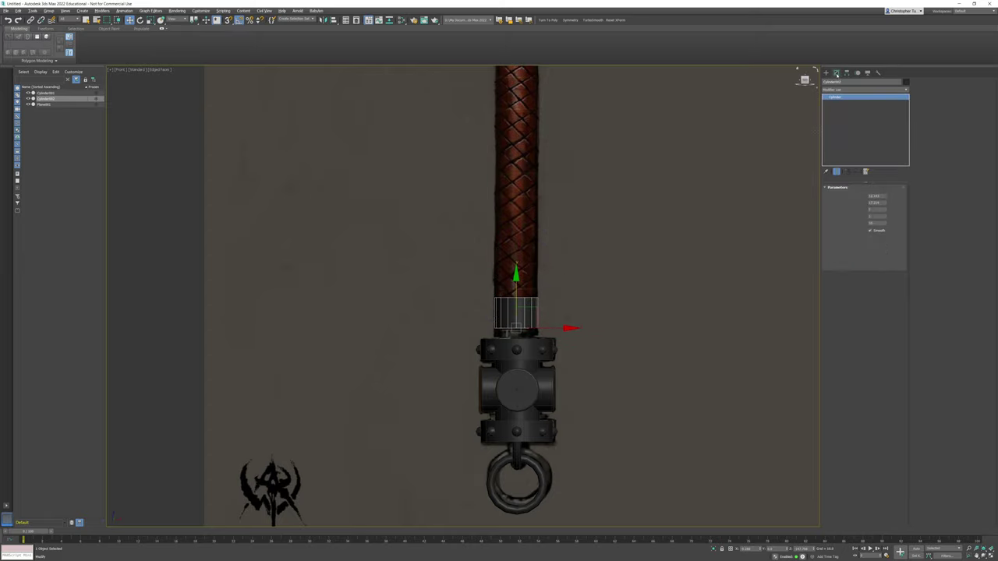
{"action": "double_click", "coordinate": [881, 223]}
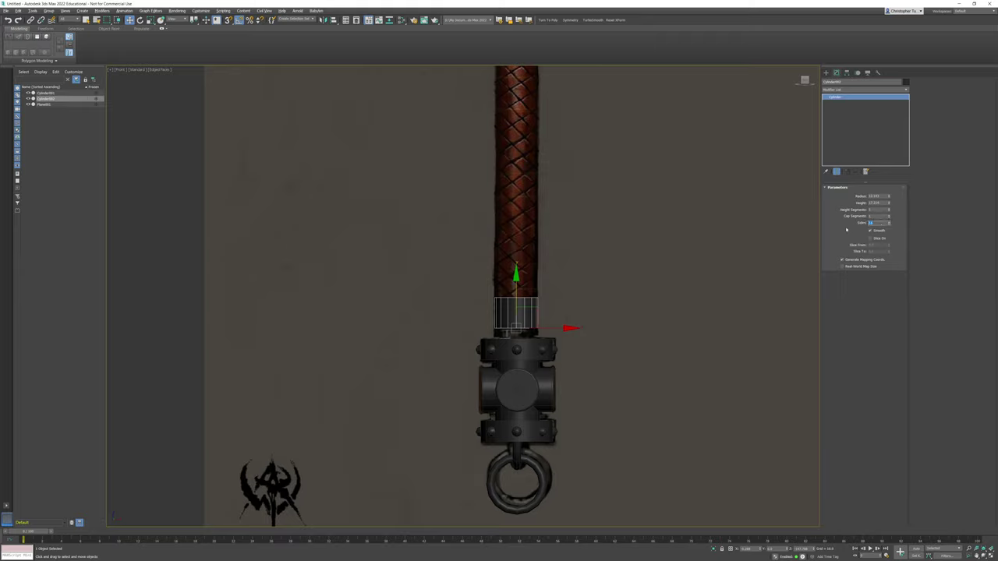
{"action": "key", "text": "Return"}
{"action": "middle_click_drag", "start_coordinate": [485, 207], "coordinate": [470, 312]}
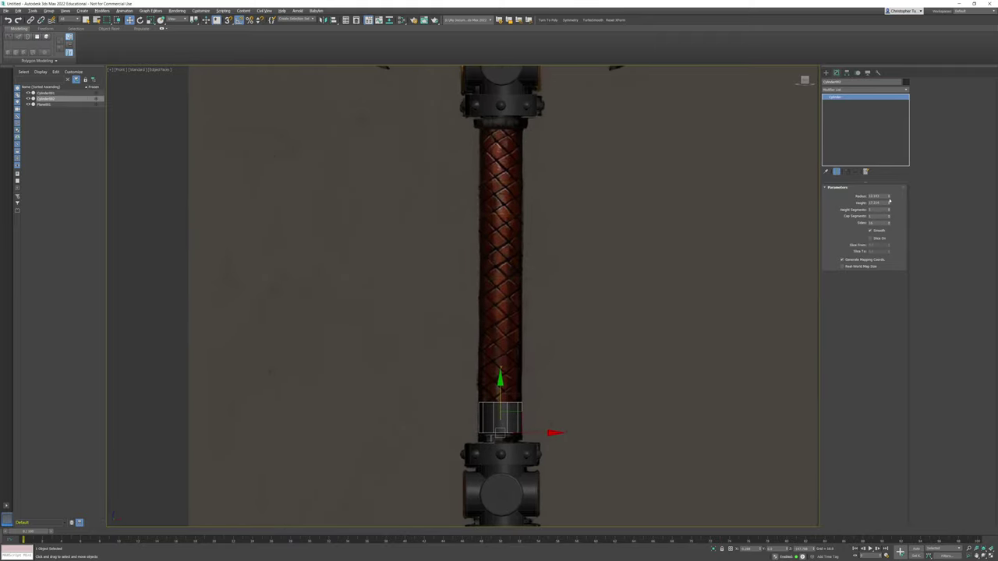
Extend the cylinder's height over the full leather grip, make it see-through, and divide it into 20 height segments
{"action": "left_click_drag", "start_coordinate": [888, 203], "coordinate": [885, 527]}
{"action": "key", "text": "alt+x"}
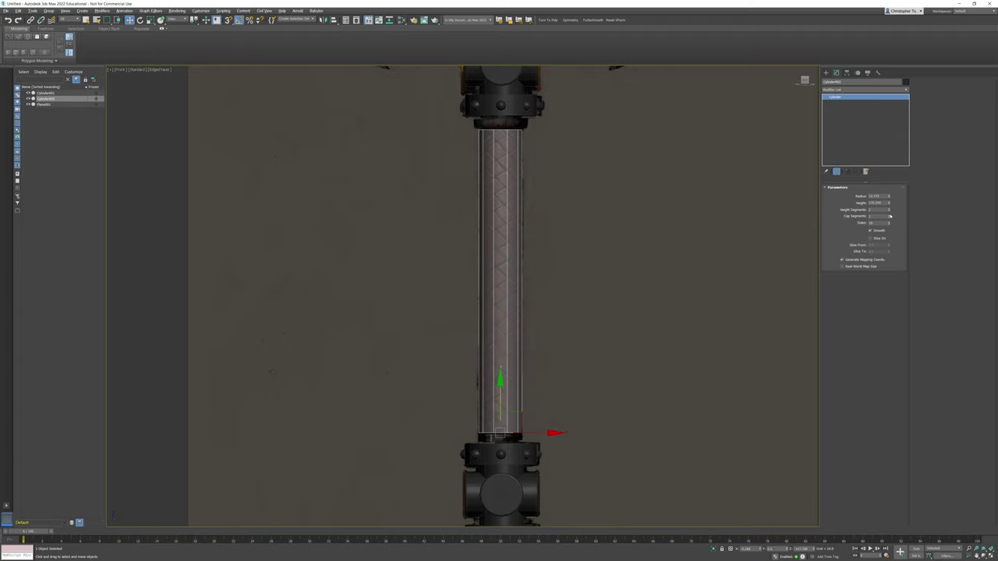
{"action": "left_click_drag", "start_coordinate": [888, 211], "coordinate": [890, 204]}
{"action": "left_click", "coordinate": [890, 209]}
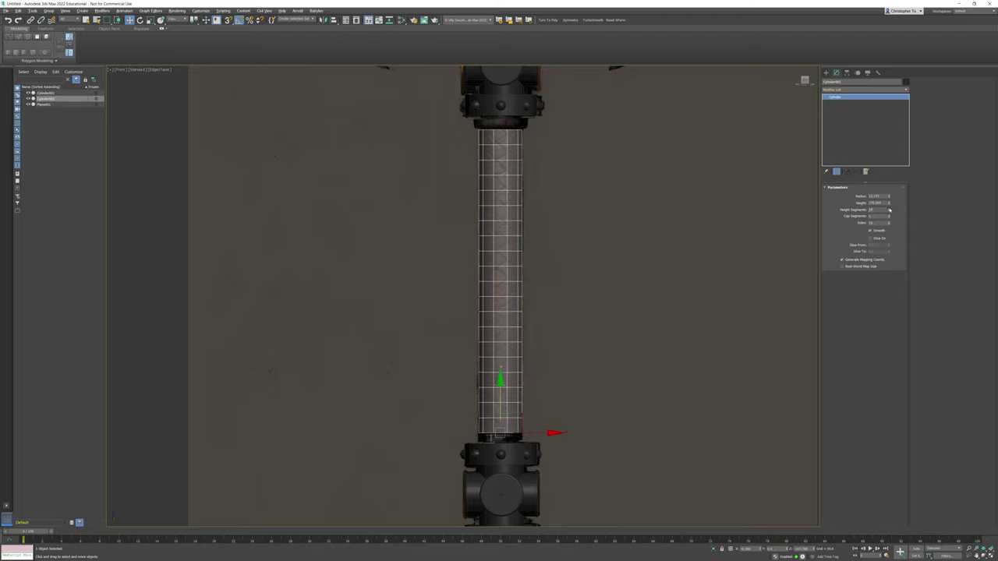
Convert the grip cylinder to an Editable Poly and delete its top and bottom cap polygons
{"action": "right_click", "coordinate": [508, 204]}
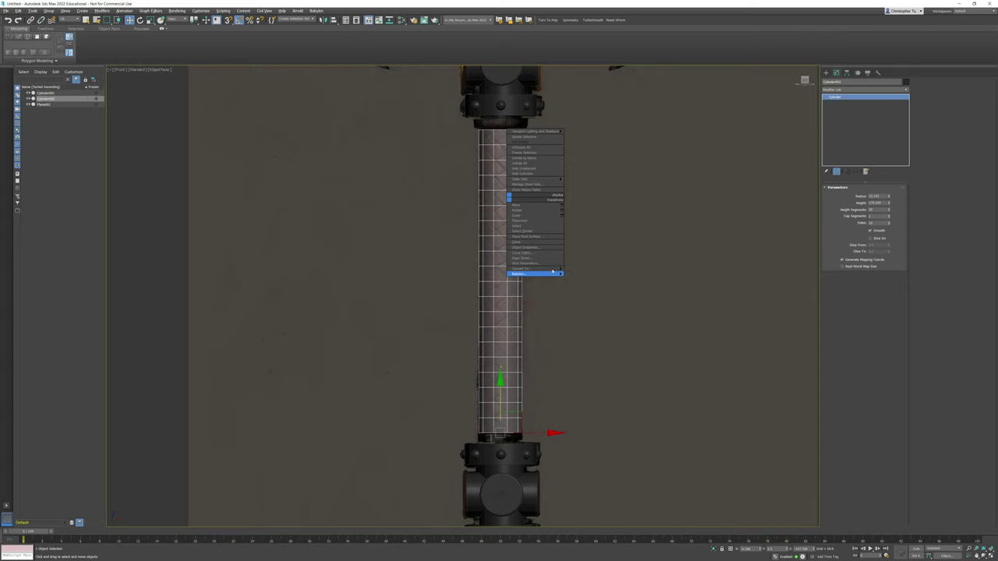
{"action": "mouse_move", "coordinate": [545, 269]}
{"action": "left_click", "coordinate": [583, 274]}
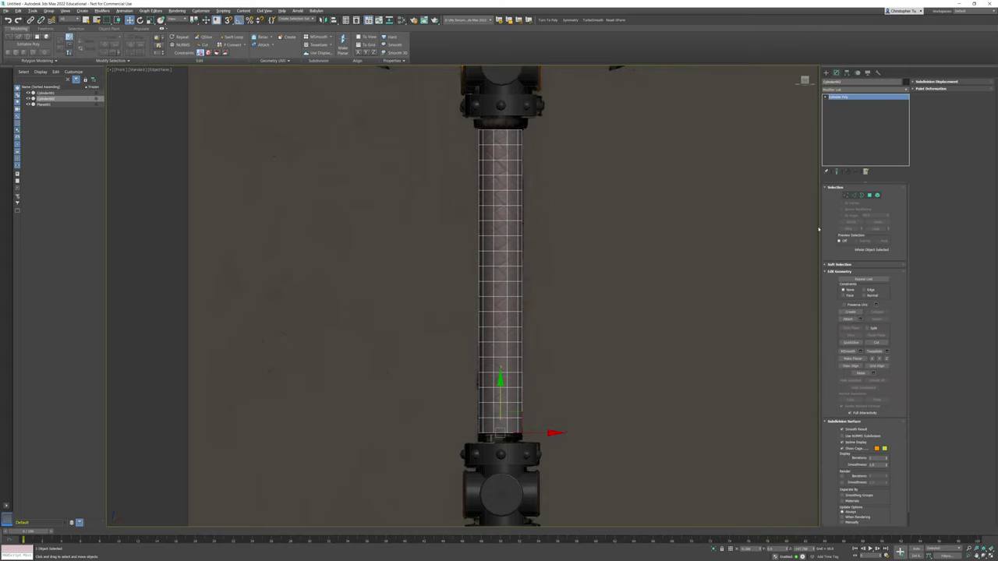
{"action": "left_click", "coordinate": [870, 196]}
{"action": "left_click_drag", "start_coordinate": [454, 118], "coordinate": [468, 141]}
{"action": "left_click_drag", "start_coordinate": [493, 442], "coordinate": [513, 442]}
{"action": "left_click", "coordinate": [489, 427]}
{"action": "left_click_drag", "start_coordinate": [454, 429], "coordinate": [556, 447]}
{"action": "left_click_drag", "start_coordinate": [464, 430], "coordinate": [465, 429], "text": "alt"}
{"action": "key", "text": "Delete"}
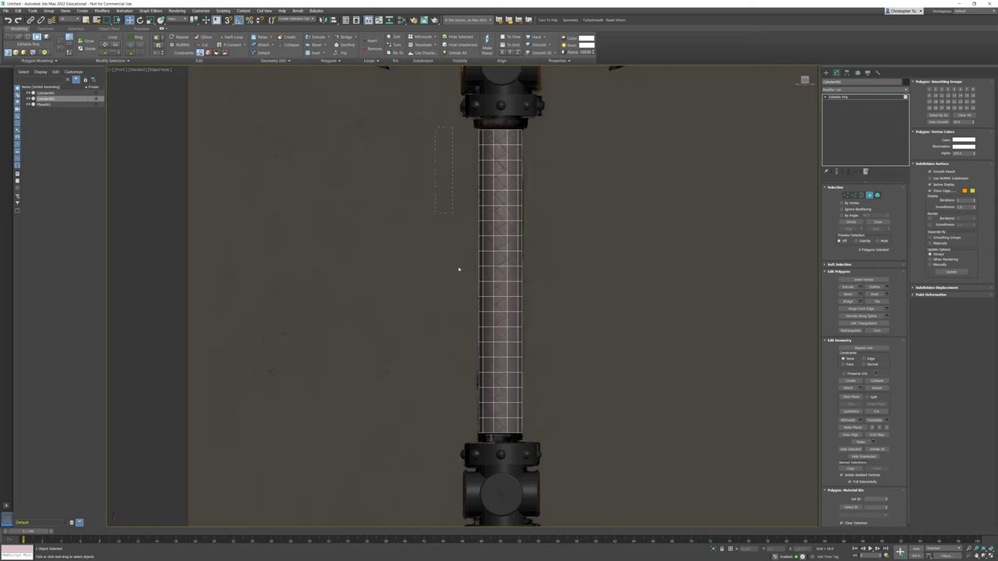
Inset all the grip's side polygons individually by polygon and collapse each inset face to its centre
{"action": "left_click_drag", "start_coordinate": [459, 270], "coordinate": [694, 538]}
{"action": "left_click", "coordinate": [853, 197], "text": "ctrl"}
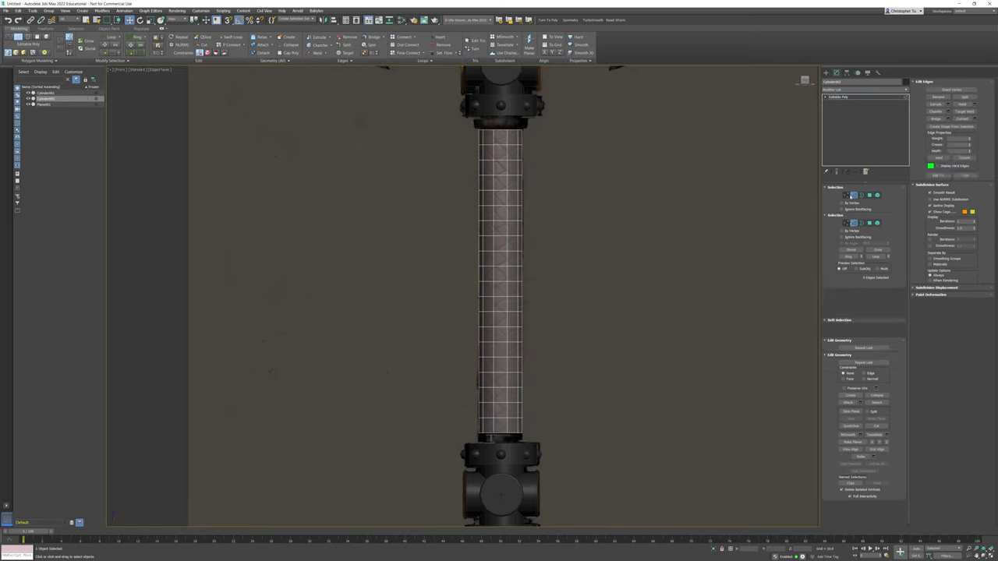
{"action": "left_click", "coordinate": [871, 196]}
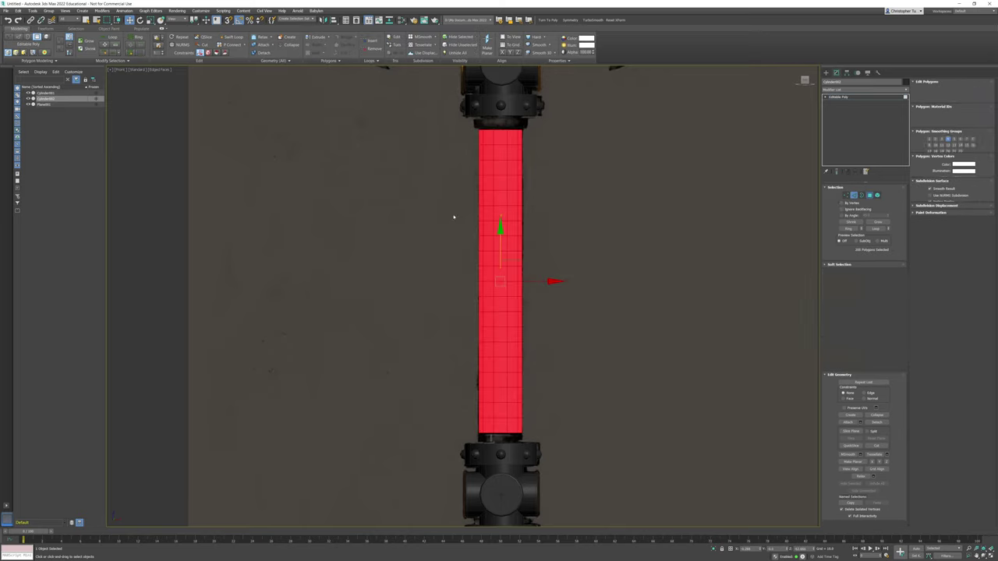
{"action": "left_click_drag", "start_coordinate": [418, 106], "coordinate": [477, 195]}
{"action": "left_click", "coordinate": [878, 294]}
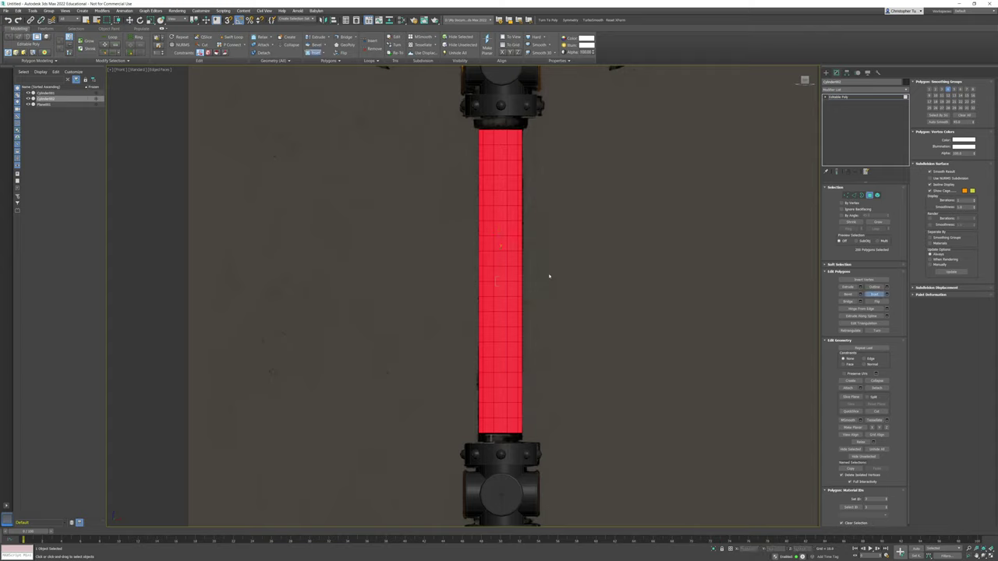
{"action": "left_click", "coordinate": [887, 294]}
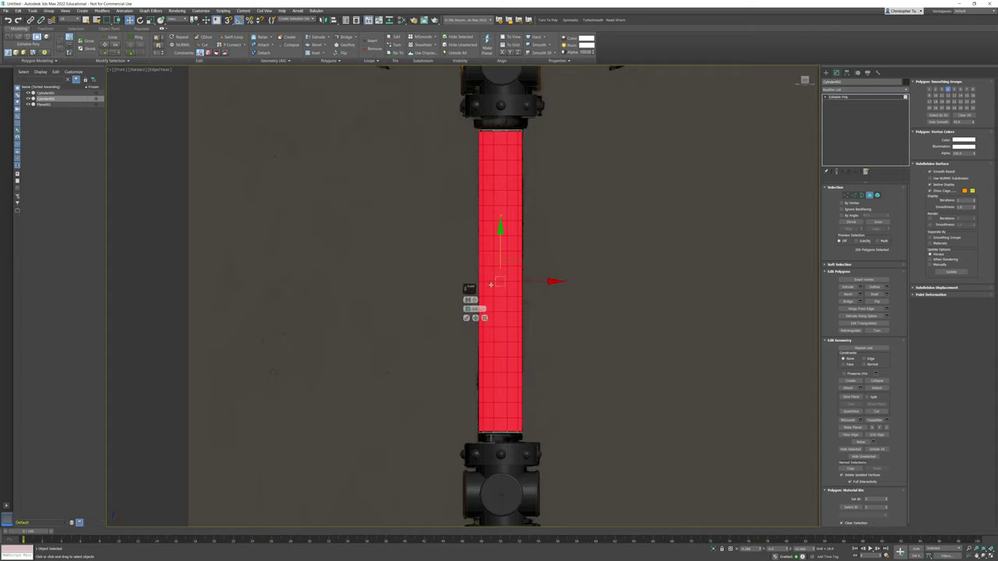
{"action": "left_click", "coordinate": [470, 300]}
{"action": "left_click_drag", "start_coordinate": [467, 309], "coordinate": [468, 304]}
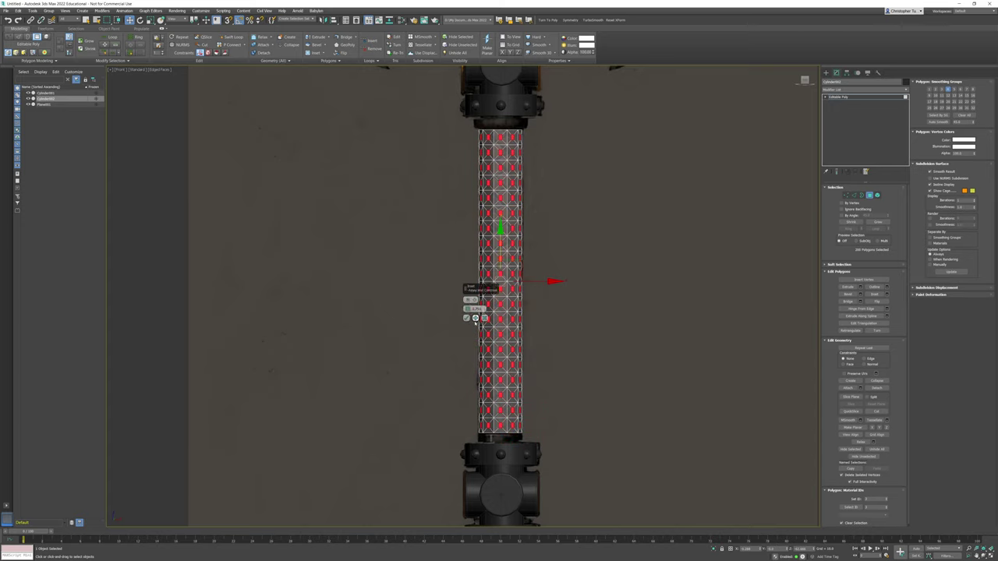
{"action": "left_click", "coordinate": [466, 318]}
{"action": "key", "text": "Delete"}
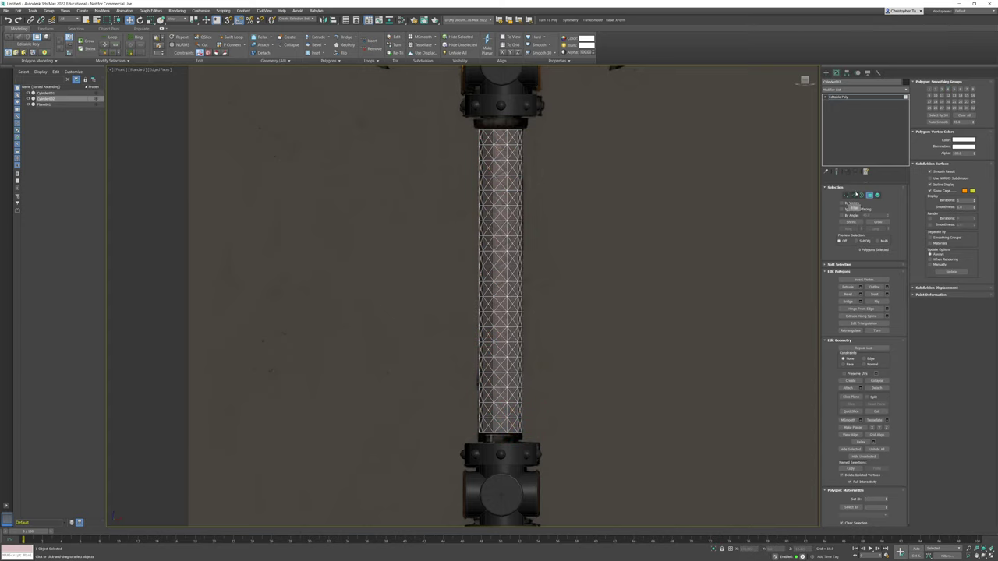
Remove the grip's original horizontal and vertical grid edges, leaving only the diagonal diamond pattern
{"action": "left_click", "coordinate": [854, 194]}
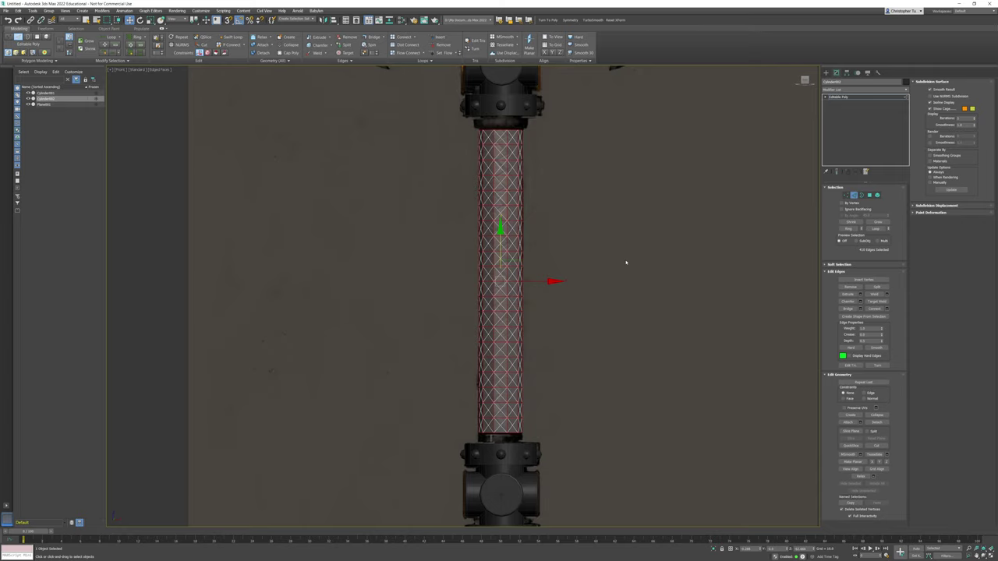
{"action": "key", "text": "ctrl+z"}
{"action": "scroll", "coordinate": [633, 301], "scroll_direction": "up", "scroll_amount": 2}
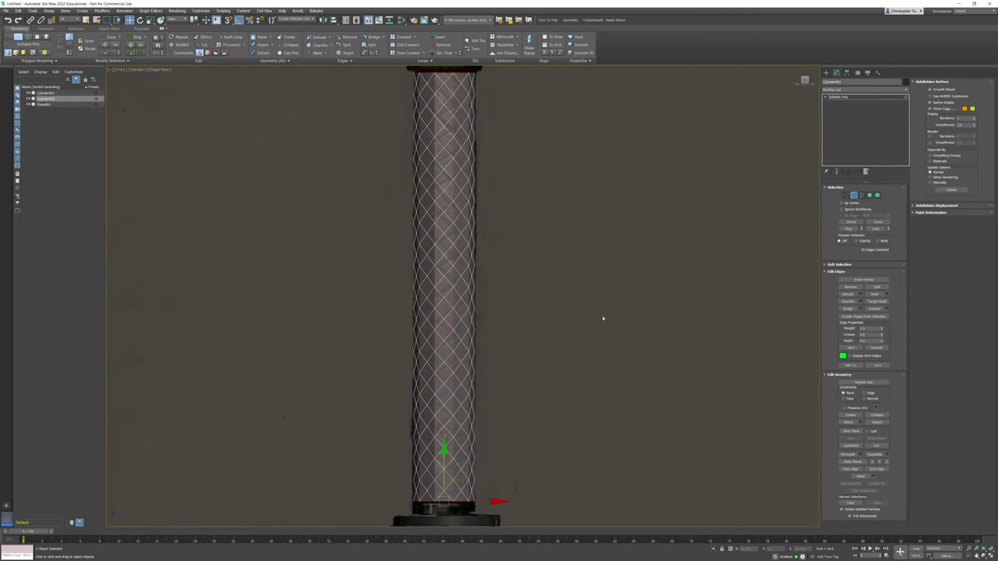
Extend the grip's upper open border outward and upward to form a wider collar beneath the emblem section
{"action": "middle_click_drag", "start_coordinate": [538, 311], "coordinate": [592, 340]}
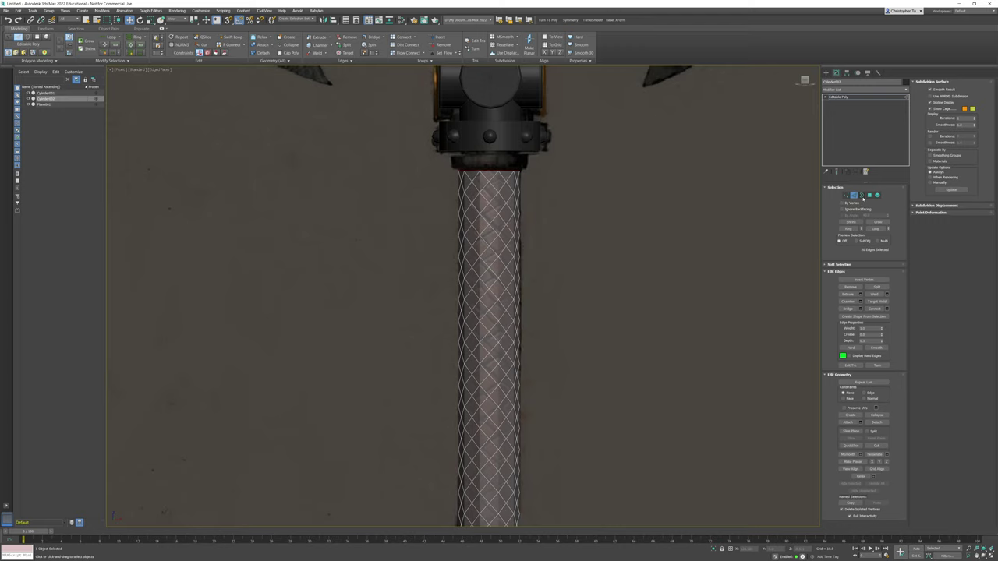
{"action": "left_click", "coordinate": [862, 198]}
{"action": "left_click", "coordinate": [463, 173]}
{"action": "middle_click_drag", "start_coordinate": [463, 179], "coordinate": [427, 281]}
{"action": "scroll", "coordinate": [429, 277], "scroll_direction": "up", "scroll_amount": 5}
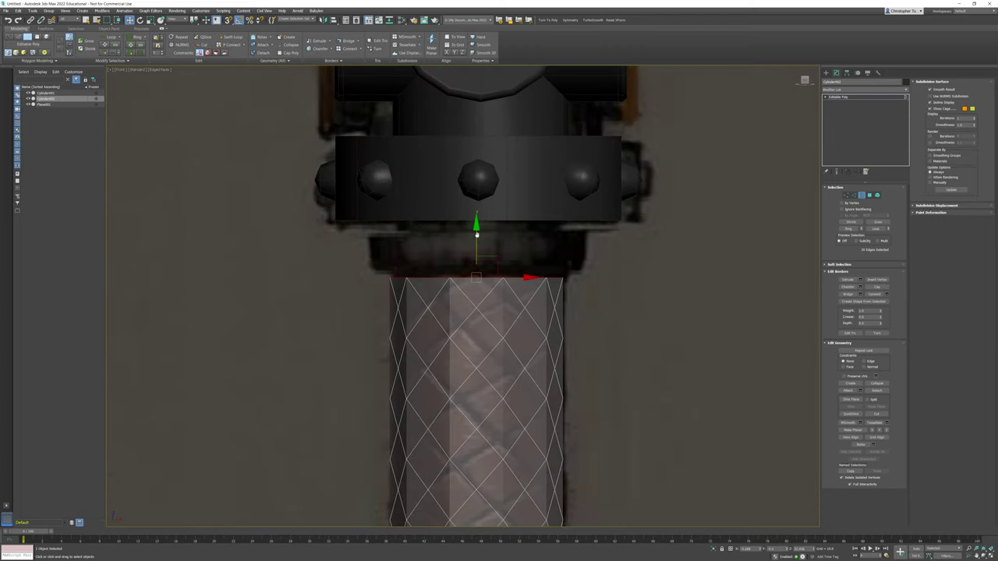
{"action": "key", "text": "r"}
{"action": "left_click_drag", "start_coordinate": [475, 226], "coordinate": [475, 185], "text": "shift"}
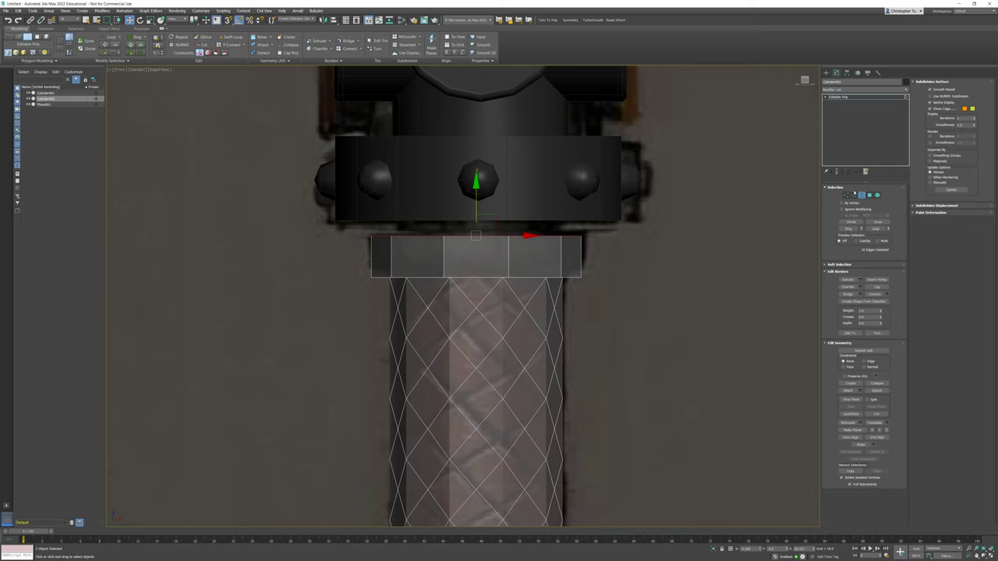
Chamfer the lower outer edge loop of the new collar to match the reference
{"action": "key", "text": "2"}
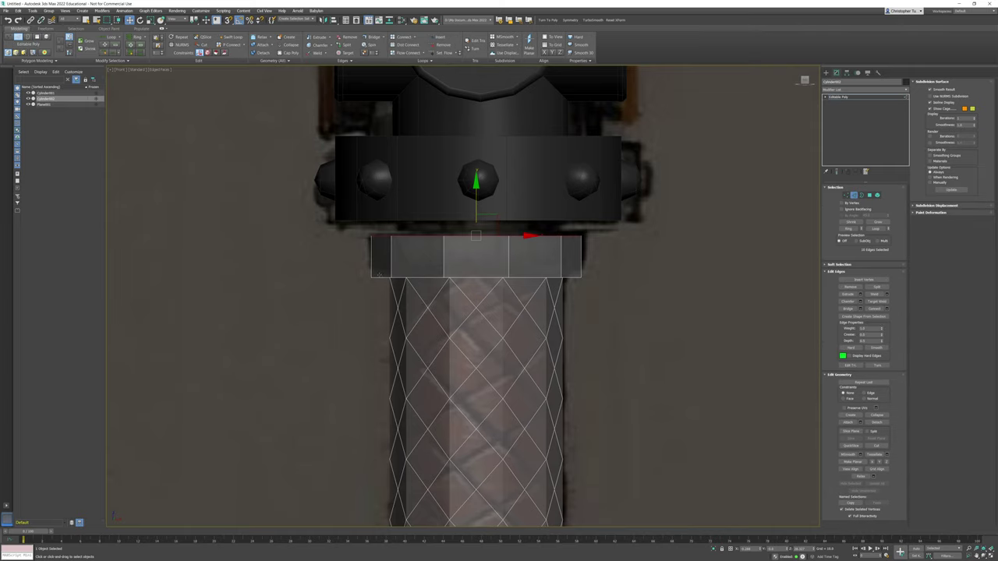
{"action": "left_click", "coordinate": [379, 276]}
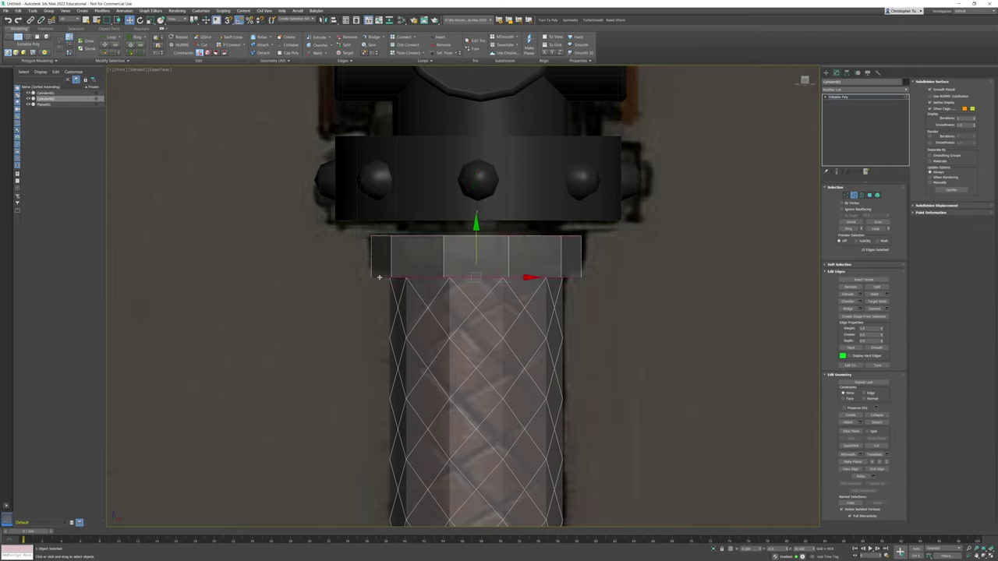
{"action": "left_click", "coordinate": [861, 302]}
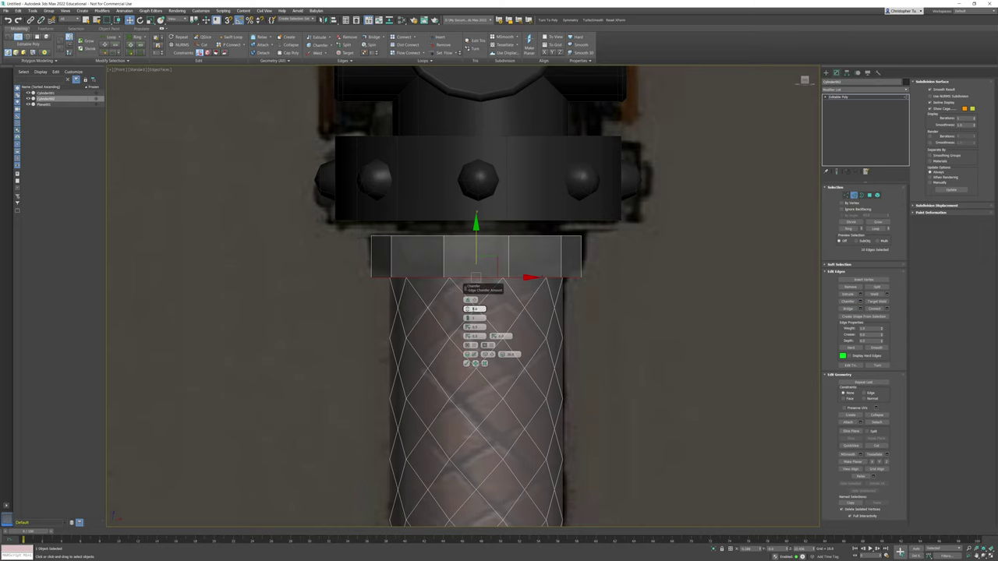
{"action": "left_click_drag", "start_coordinate": [467, 309], "coordinate": [467, 301]}
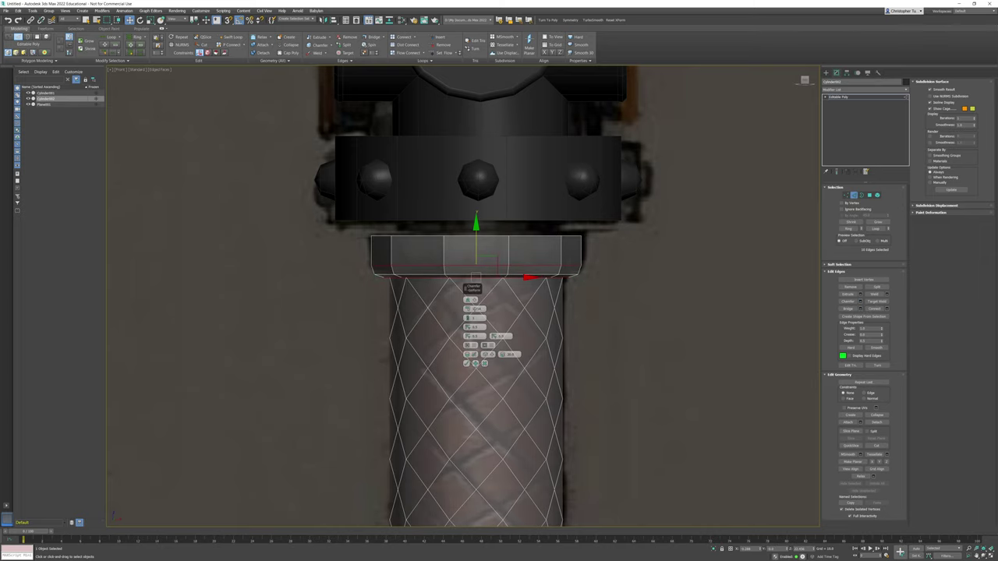
{"action": "middle_click_drag", "start_coordinate": [546, 359], "coordinate": [523, 273]}
{"action": "left_click", "coordinate": [466, 363]}
Extend the grip's lower open border straight down to meet the pommel's upper band
{"action": "scroll", "coordinate": [470, 376], "scroll_direction": "down", "scroll_amount": 5}
{"action": "middle_click_drag", "start_coordinate": [533, 485], "coordinate": [585, 124]}
{"action": "middle_click_drag", "start_coordinate": [591, 420], "coordinate": [593, 246]}
{"action": "scroll", "coordinate": [534, 283], "scroll_direction": "up", "scroll_amount": 5}
{"action": "scroll", "coordinate": [529, 289], "scroll_direction": "up", "scroll_amount": 2}
{"action": "middle_click_drag", "start_coordinate": [529, 290], "coordinate": [525, 229]}
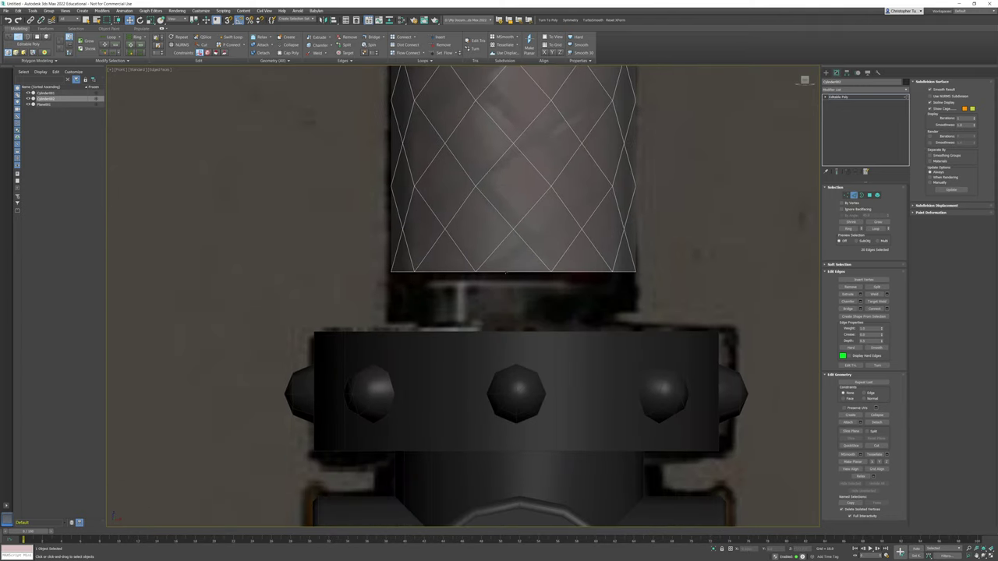
{"action": "left_click", "coordinate": [861, 196]}
{"action": "left_click", "coordinate": [554, 273]}
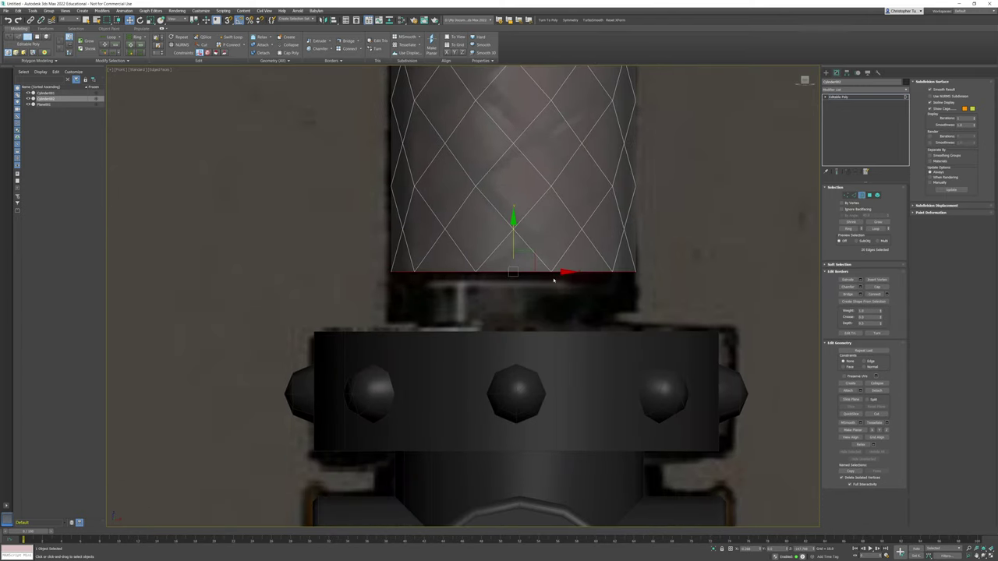
{"action": "left_click_drag", "start_coordinate": [513, 221], "coordinate": [506, 282], "text": "shift"}
{"action": "middle_click_drag", "start_coordinate": [697, 247], "coordinate": [694, 261]}
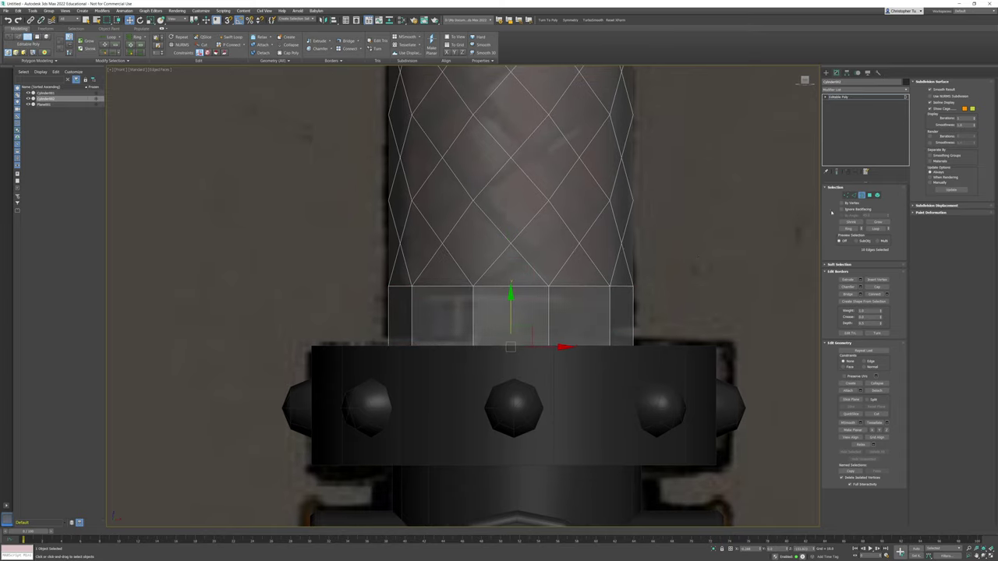
Bevel all the diamond polygons between the two collars by polygon, with a slight outward height and a small negative outline
{"action": "left_click", "coordinate": [870, 197]}
{"action": "middle_click_drag", "start_coordinate": [586, 168], "coordinate": [505, 289]}
{"action": "scroll", "coordinate": [505, 289], "scroll_direction": "down", "scroll_amount": 8}
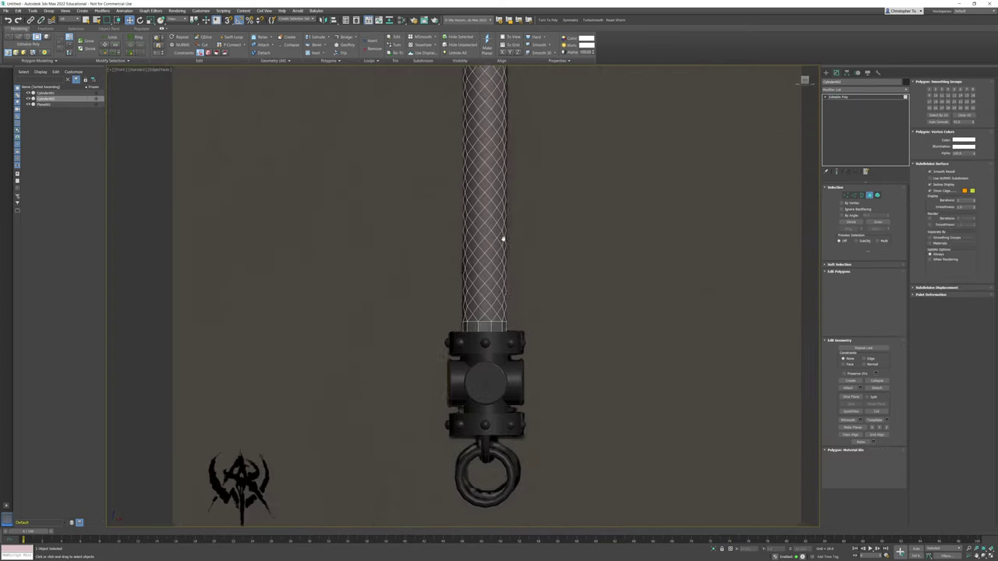
{"action": "middle_click_drag", "start_coordinate": [503, 239], "coordinate": [489, 360]}
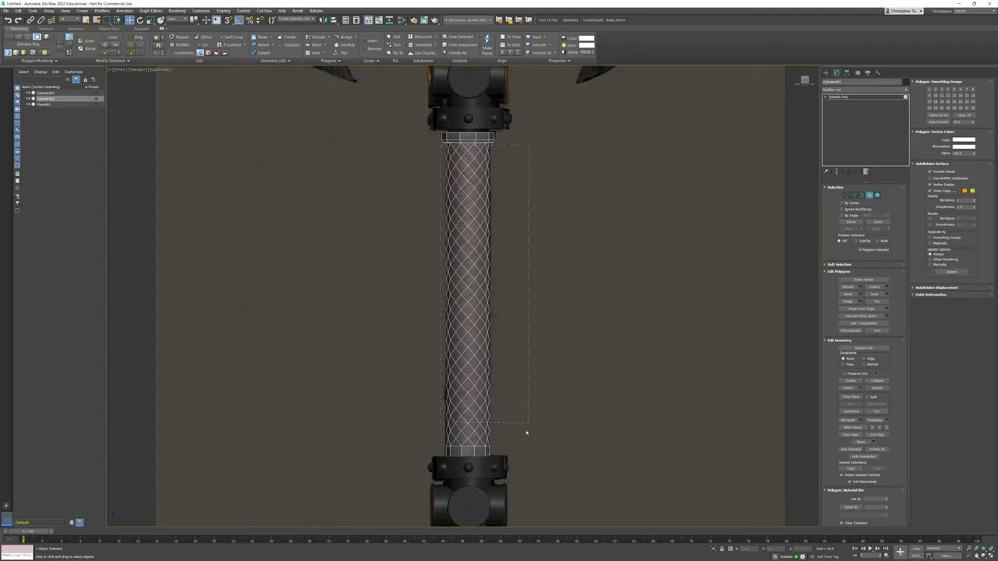
{"action": "left_click_drag", "start_coordinate": [523, 445], "coordinate": [522, 445]}
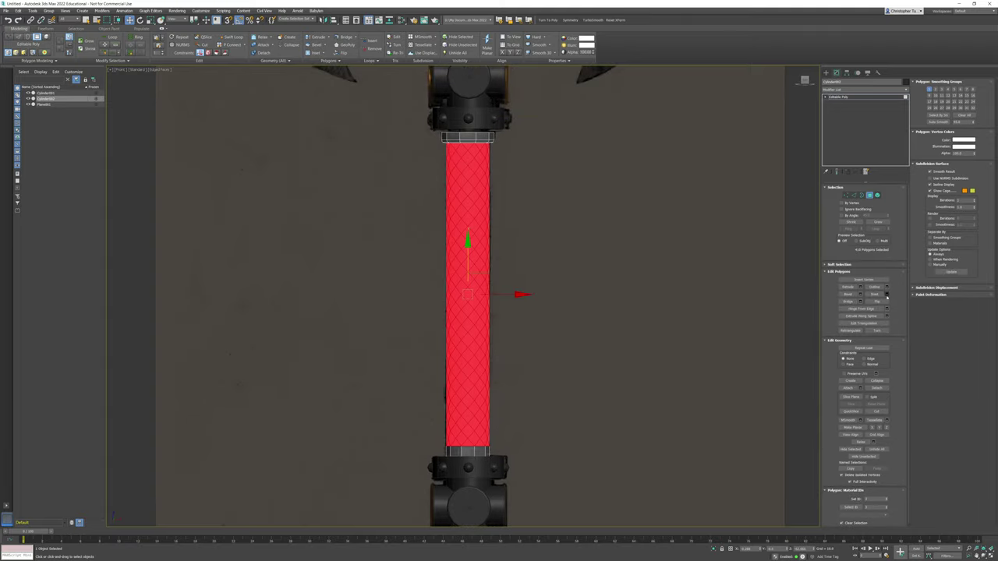
{"action": "left_click", "coordinate": [860, 294]}
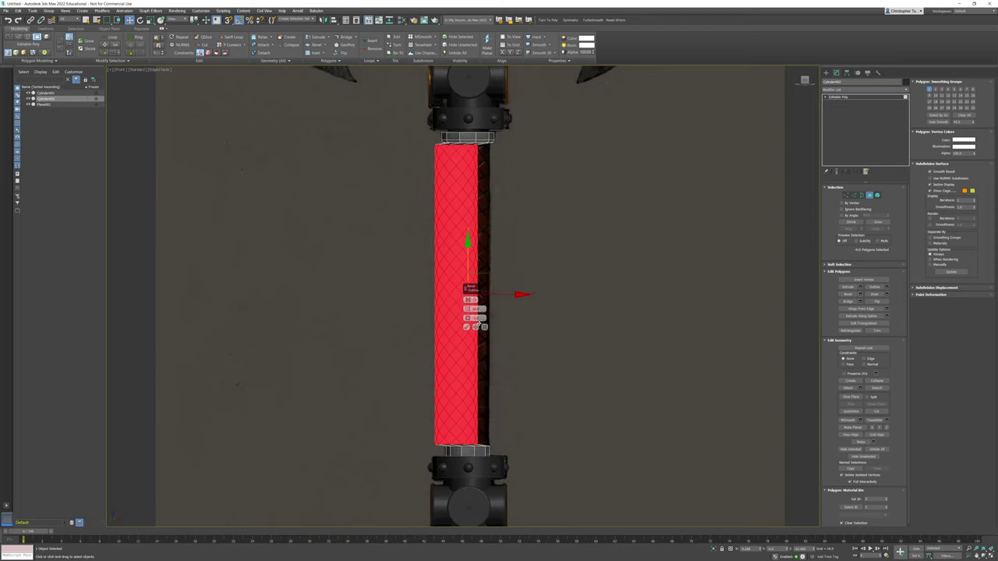
{"action": "left_click", "coordinate": [470, 300]}
{"action": "left_click", "coordinate": [470, 300]}
{"action": "middle_click_drag", "start_coordinate": [544, 272], "coordinate": [570, 265]}
{"action": "scroll", "coordinate": [479, 312], "scroll_direction": "up", "scroll_amount": 10}
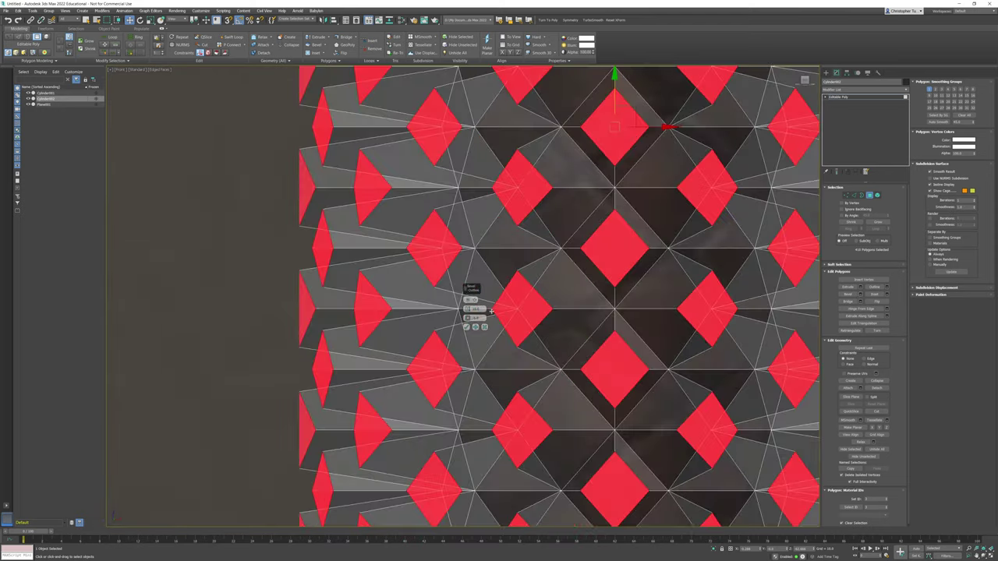
{"action": "right_click", "coordinate": [468, 309]}
{"action": "right_click", "coordinate": [468, 318]}
{"action": "middle_click_drag", "start_coordinate": [507, 312], "coordinate": [463, 339]}
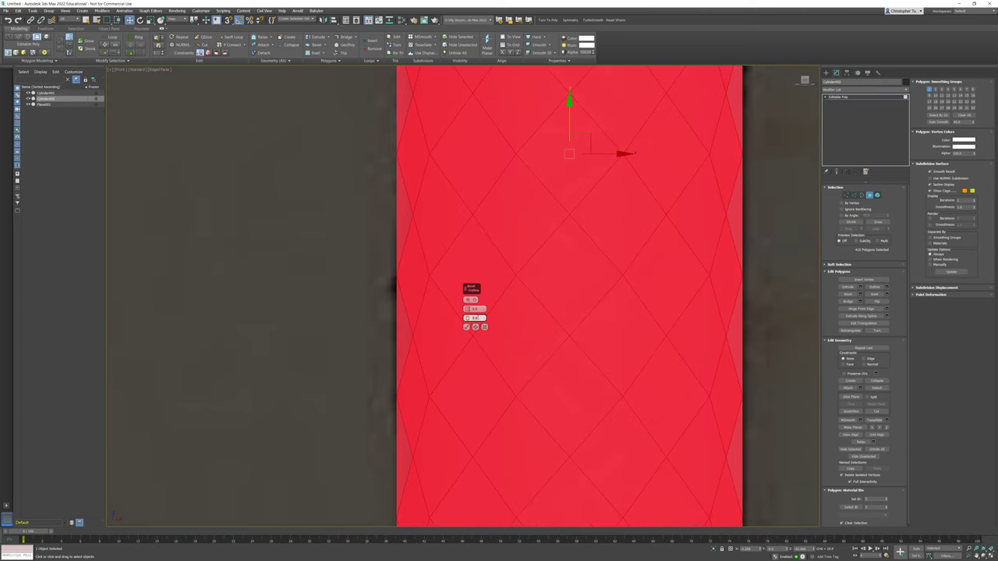
{"action": "mouse_move", "coordinate": [467, 308]}
{"action": "left_mouse_down"}
{"action": "mouse_move", "coordinate": [468, 300]}
{"action": "mouse_move", "coordinate": [472, 329]}
{"action": "mouse_move", "coordinate": [471, 302]}
{"action": "left_mouse_up"}
{"action": "right_click", "coordinate": [468, 308]}
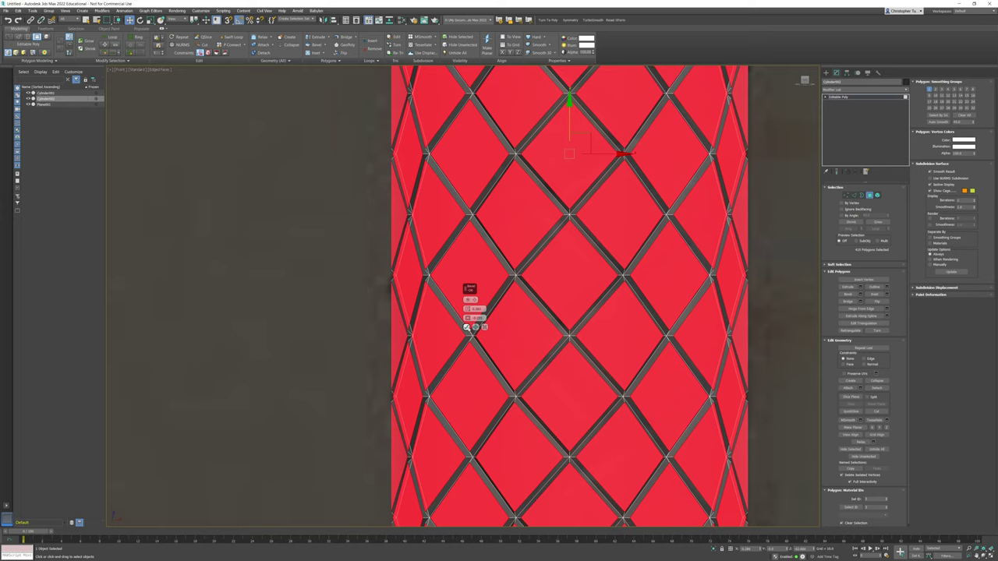
{"action": "left_click", "coordinate": [466, 327]}
Examine the beveled diamond wrap of the grip in perspective, with its polygons deselected, against the reference
{"action": "middle_click_drag", "start_coordinate": [561, 313], "coordinate": [492, 323]}
{"action": "scroll", "coordinate": [492, 323], "scroll_direction": "down", "scroll_amount": 5}
{"action": "key", "text": "p"}
{"action": "middle_click_drag", "start_coordinate": [592, 281], "coordinate": [613, 246], "text": "alt"}
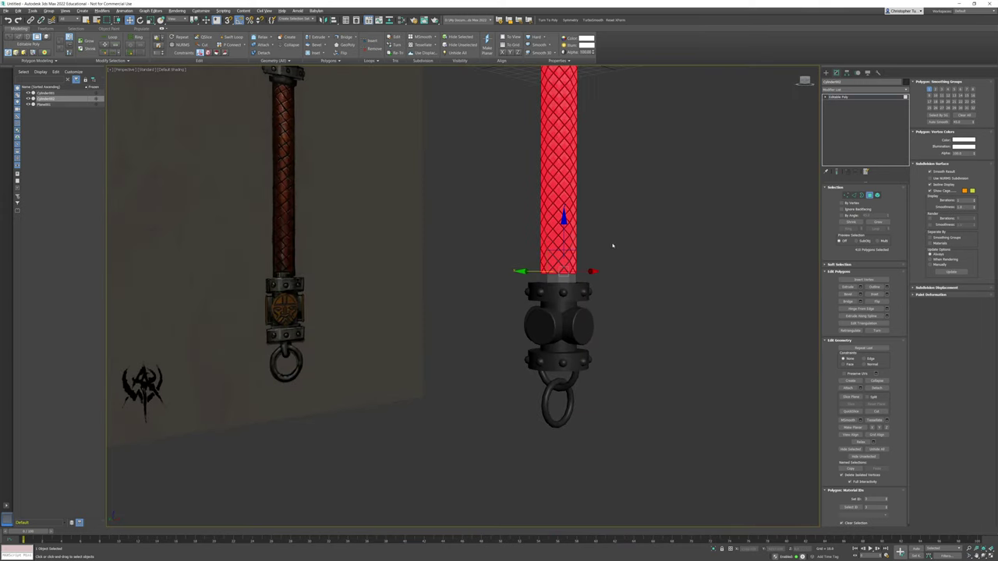
{"action": "middle_click_drag", "start_coordinate": [575, 141], "coordinate": [561, 240]}
{"action": "scroll", "coordinate": [561, 241], "scroll_direction": "up", "scroll_amount": 8}
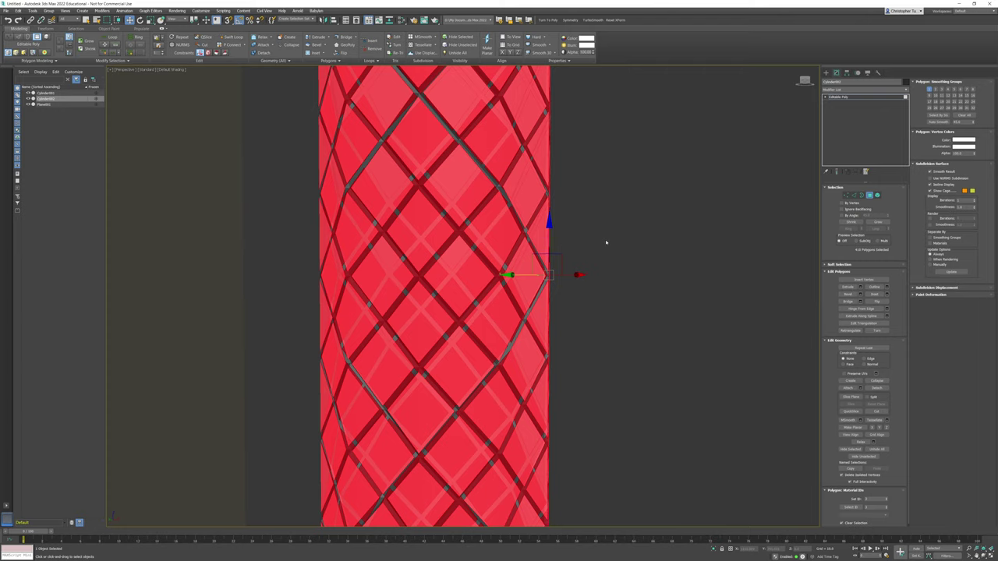
{"action": "middle_click_drag", "start_coordinate": [608, 242], "coordinate": [630, 263], "text": "alt"}
{"action": "left_click", "coordinate": [639, 320]}
{"action": "scroll", "coordinate": [642, 318], "scroll_direction": "down", "scroll_amount": 5}
{"action": "scroll", "coordinate": [642, 322], "scroll_direction": "down", "scroll_amount": 5}
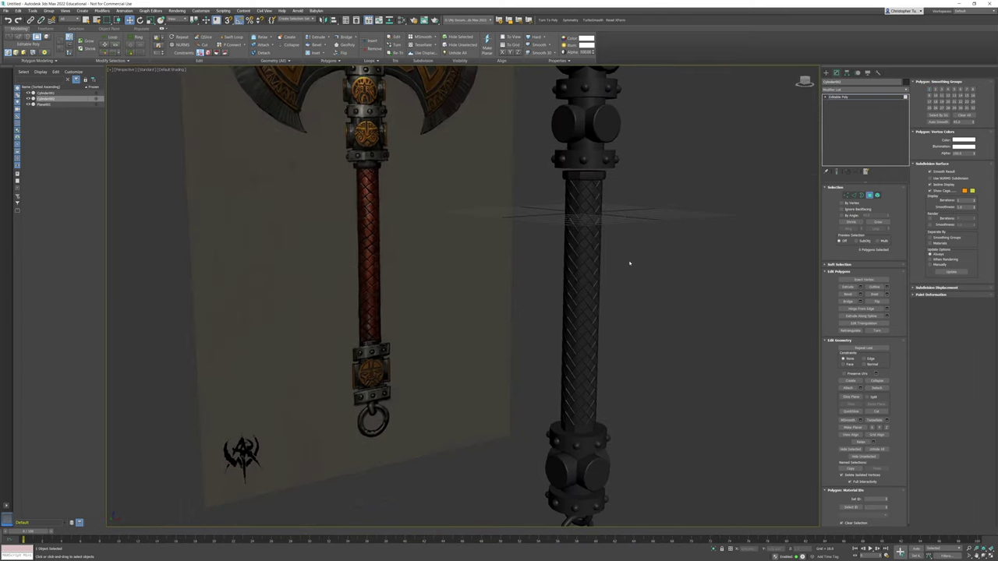
Auto-smooth all polygons of the grip with a threshold of 5
{"action": "key", "text": "ctrl+a"}
{"action": "key", "text": "z"}
{"action": "middle_click_drag", "start_coordinate": [582, 222], "coordinate": [603, 262], "text": "alt"}
{"action": "scroll", "coordinate": [597, 200], "scroll_direction": "down", "scroll_amount": 2}
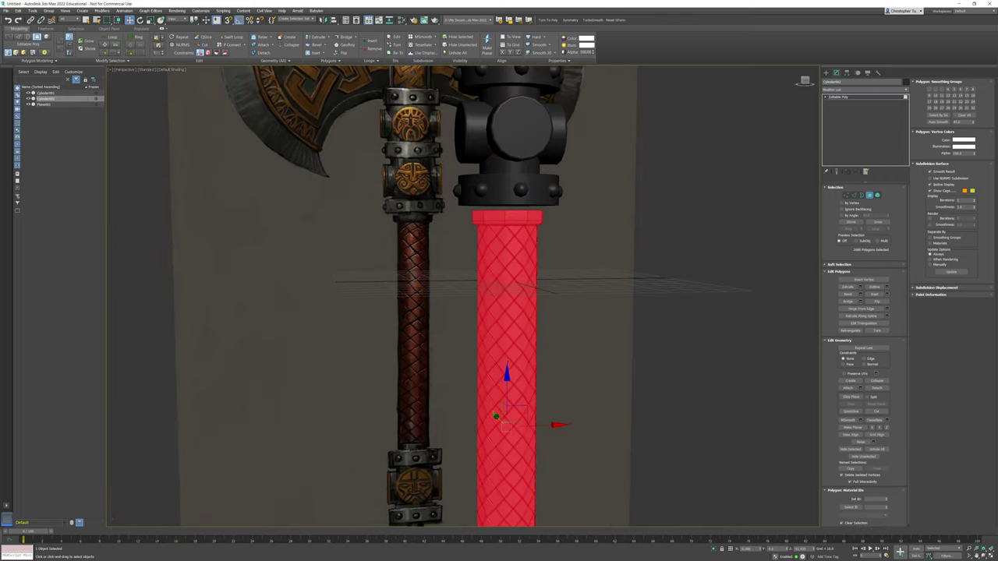
{"action": "double_click", "coordinate": [958, 122]}
{"action": "type", "text": "5"}
{"action": "left_click", "coordinate": [938, 121]}
{"action": "left_click", "coordinate": [938, 121]}
{"action": "left_click", "coordinate": [639, 234]}
{"action": "scroll", "coordinate": [515, 218], "scroll_direction": "up", "scroll_amount": 5}
{"action": "middle_click_drag", "start_coordinate": [516, 218], "coordinate": [475, 209], "text": "alt"}
{"action": "scroll", "coordinate": [505, 252], "scroll_direction": "up", "scroll_amount": 5}
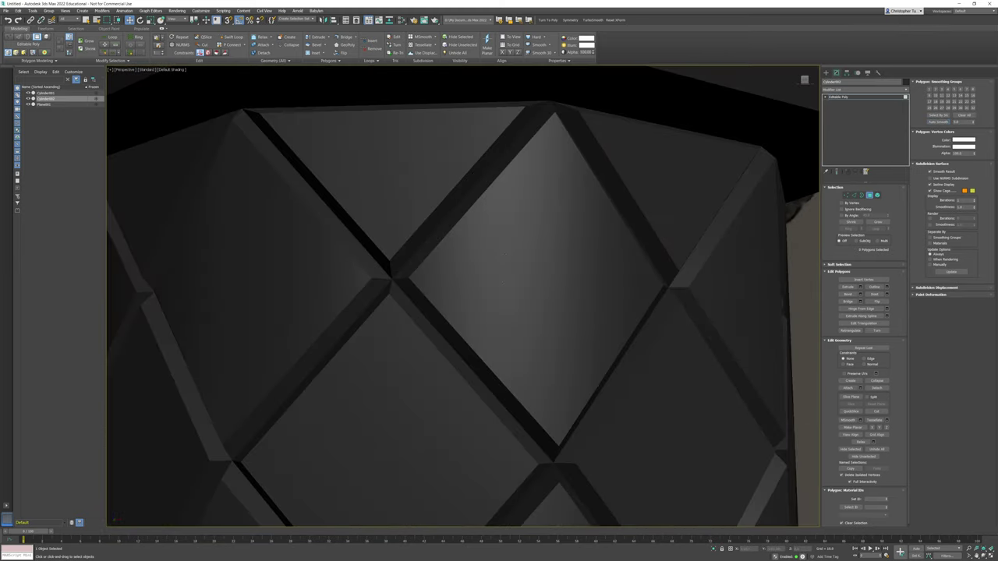
Select the grip's upper collar polygons all the way around, including its lower bevel, and assign them one shared smoothing group
{"action": "scroll", "coordinate": [374, 265], "scroll_direction": "down", "scroll_amount": 8}
{"action": "scroll", "coordinate": [470, 249], "scroll_direction": "up", "scroll_amount": 3}
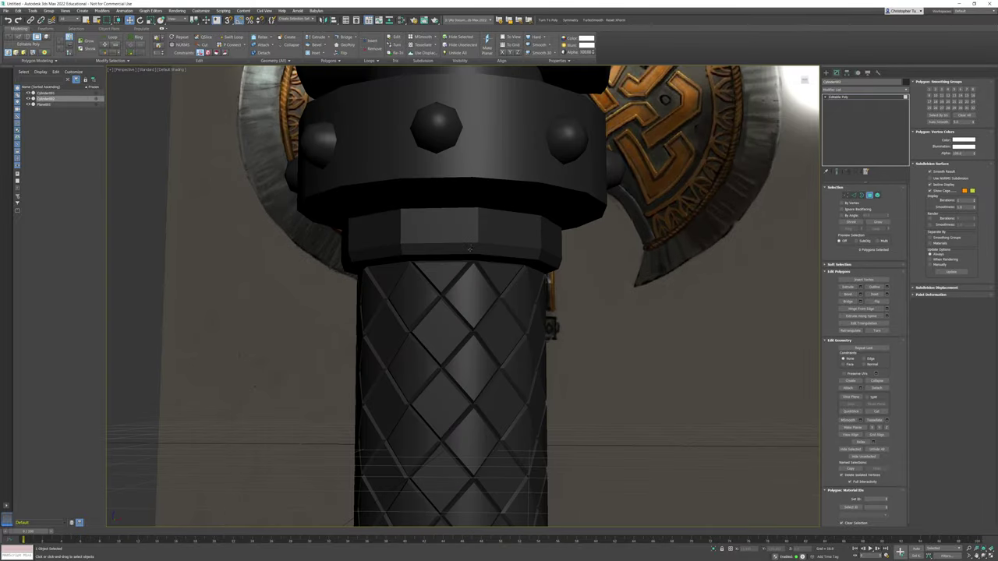
{"action": "left_click", "coordinate": [964, 123]}
{"action": "left_click", "coordinate": [493, 228]}
{"action": "left_click", "coordinate": [459, 228], "text": "ctrl"}
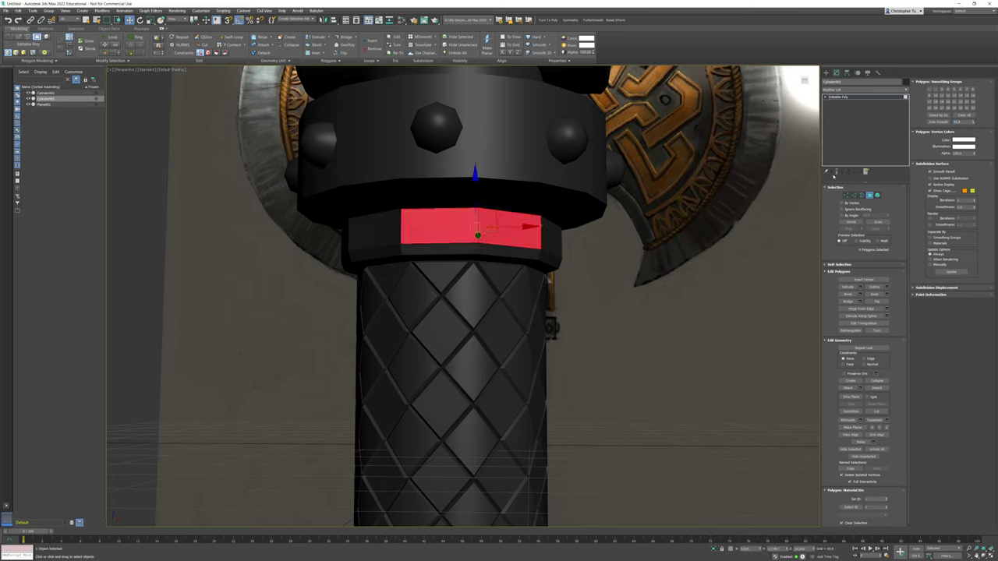
{"action": "left_click", "coordinate": [510, 237]}
{"action": "left_click", "coordinate": [460, 225], "text": "shift"}
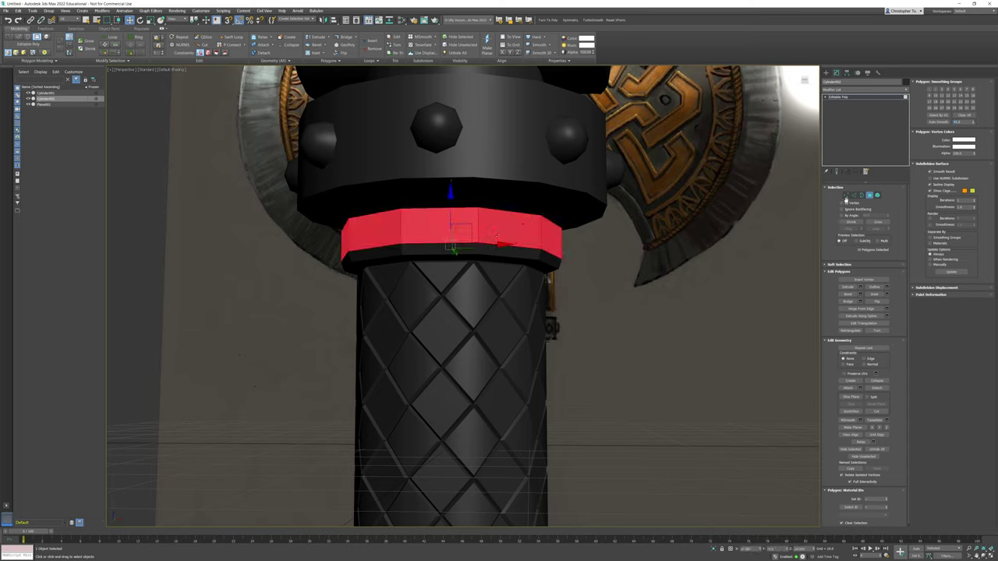
{"action": "left_click", "coordinate": [878, 223]}
{"action": "left_click", "coordinate": [878, 223]}
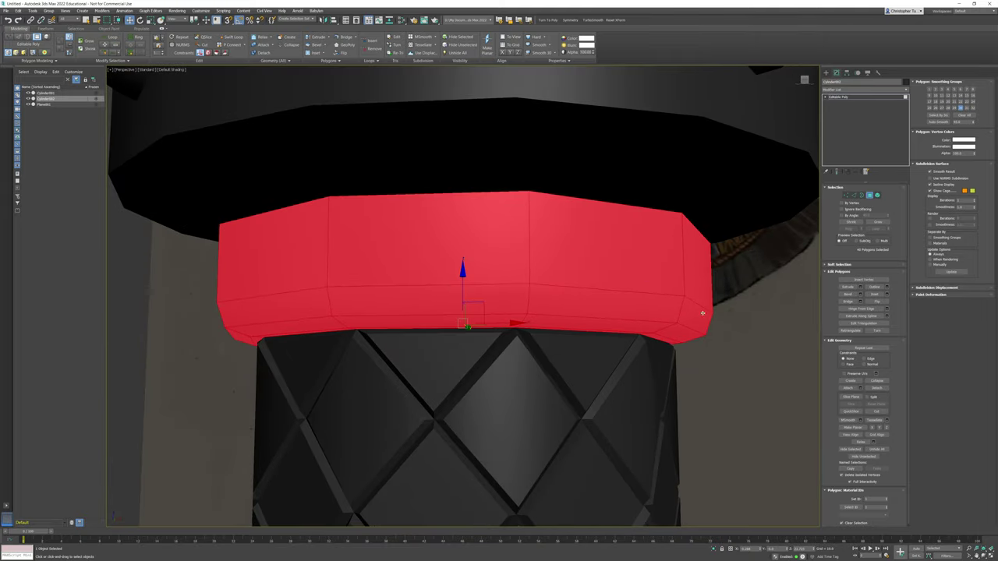
{"action": "left_click", "coordinate": [693, 315]}
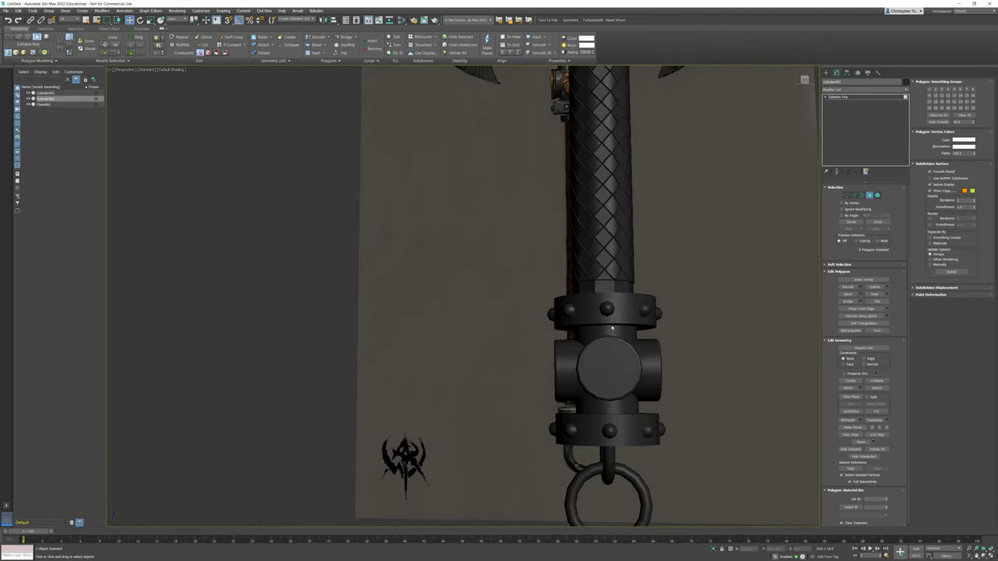
Assign a single smoothing group to the collar's polygon ring just above the pommel's upper studded band
{"action": "middle_click_drag", "start_coordinate": [603, 288], "coordinate": [536, 138], "text": "alt"}
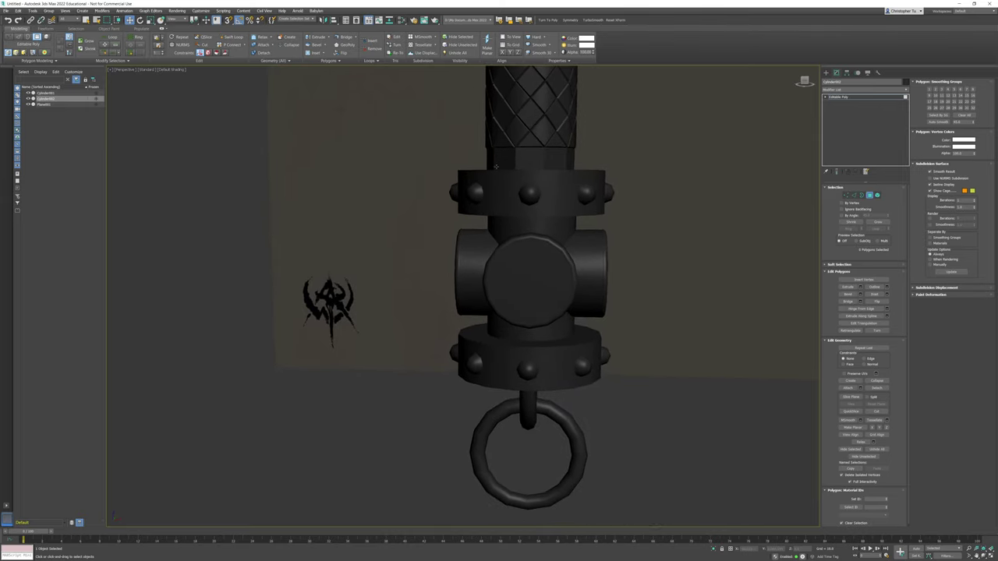
{"action": "left_click_drag", "start_coordinate": [707, 214], "coordinate": [707, 215]}
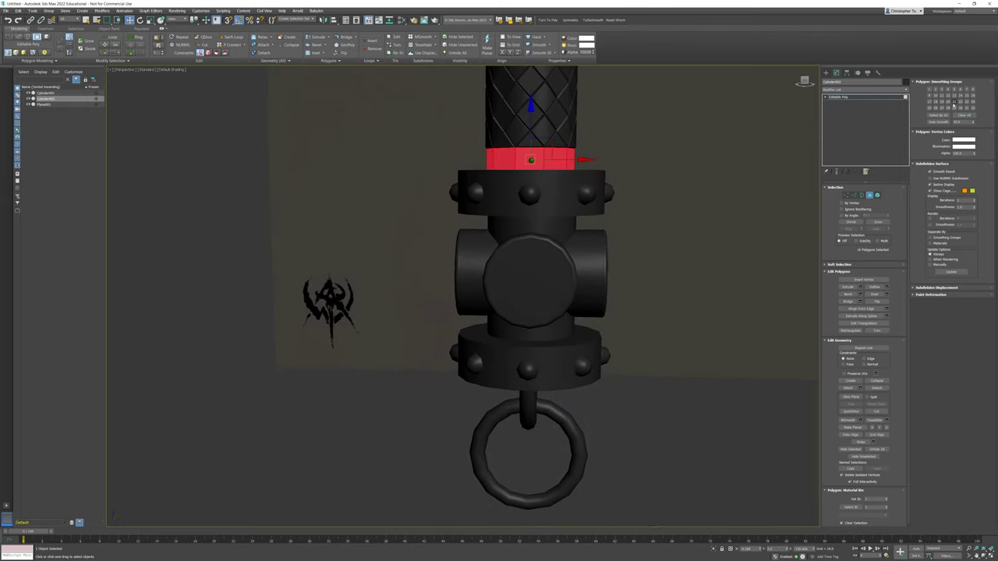
{"action": "left_click", "coordinate": [686, 191]}
In the front view, inset the upper collar's open top border and extend it up into the studded band as a narrower neck
{"action": "middle_click_drag", "start_coordinate": [675, 168], "coordinate": [618, 256]}
{"action": "scroll", "coordinate": [627, 226], "scroll_direction": "down", "scroll_amount": 8}
{"action": "scroll", "coordinate": [600, 234], "scroll_direction": "up", "scroll_amount": 10}
{"action": "middle_click_drag", "start_coordinate": [558, 209], "coordinate": [618, 307]}
{"action": "key", "text": "f"}
{"action": "scroll", "coordinate": [618, 307], "scroll_direction": "down", "scroll_amount": 4}
{"action": "left_click", "coordinate": [869, 196]}
{"action": "middle_click_drag", "start_coordinate": [611, 173], "coordinate": [588, 331]}
{"action": "scroll", "coordinate": [510, 324], "scroll_direction": "up", "scroll_amount": 6}
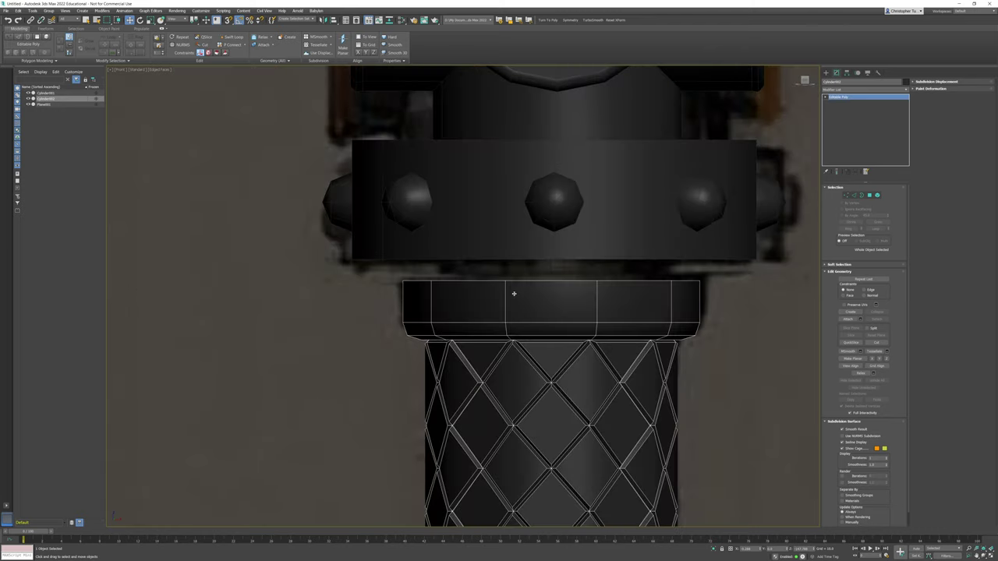
{"action": "middle_click_drag", "start_coordinate": [450, 284], "coordinate": [441, 304]}
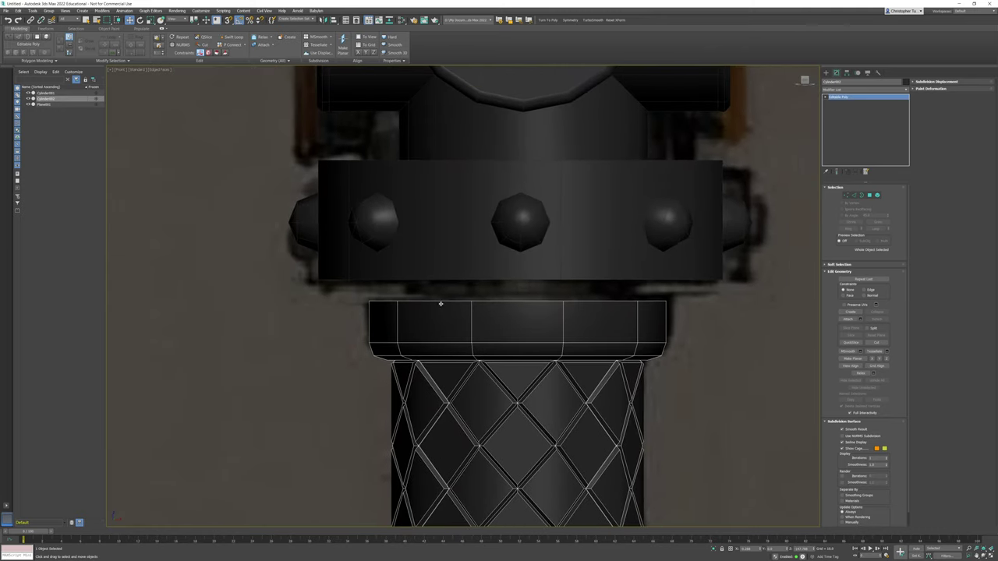
{"action": "left_click", "coordinate": [861, 195]}
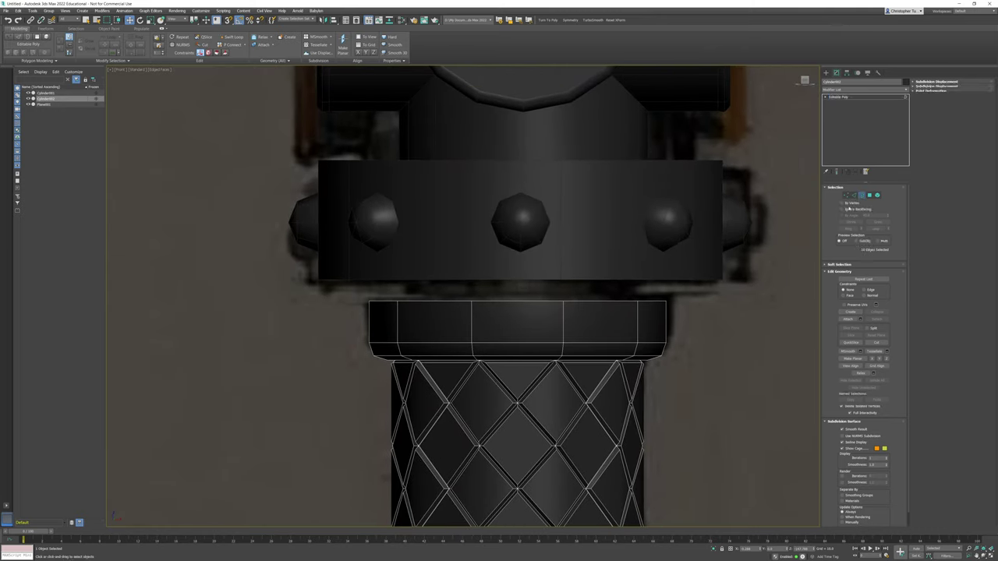
{"action": "left_click", "coordinate": [646, 301]}
{"action": "key", "text": "r"}
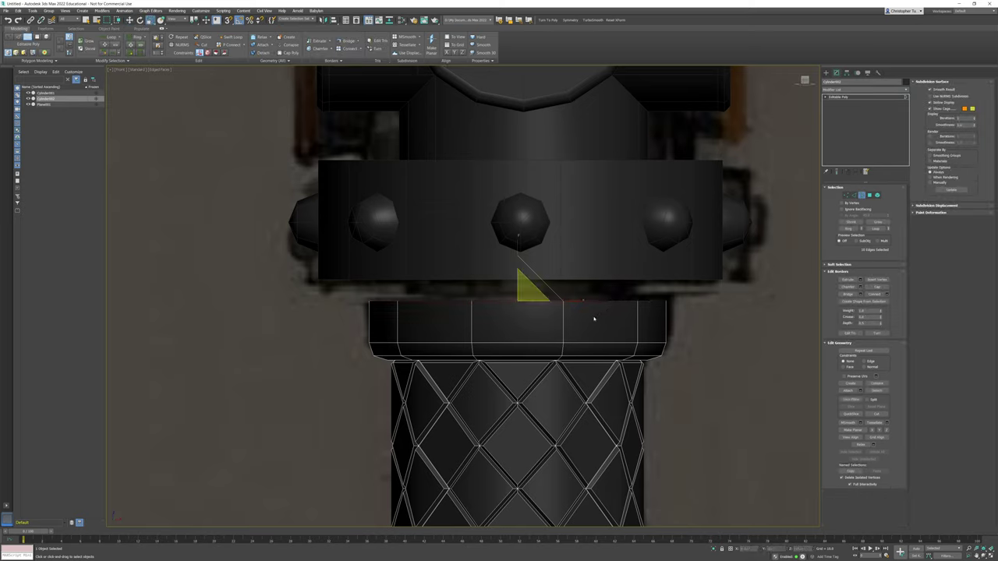
{"action": "key", "text": "w"}
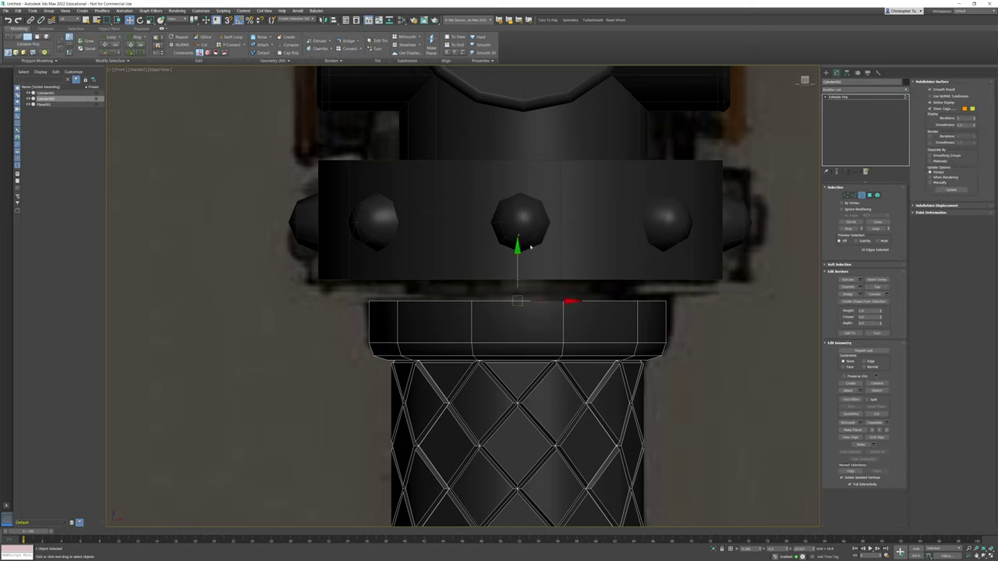
{"action": "left_click_drag", "start_coordinate": [517, 247], "coordinate": [516, 221], "text": "shift"}
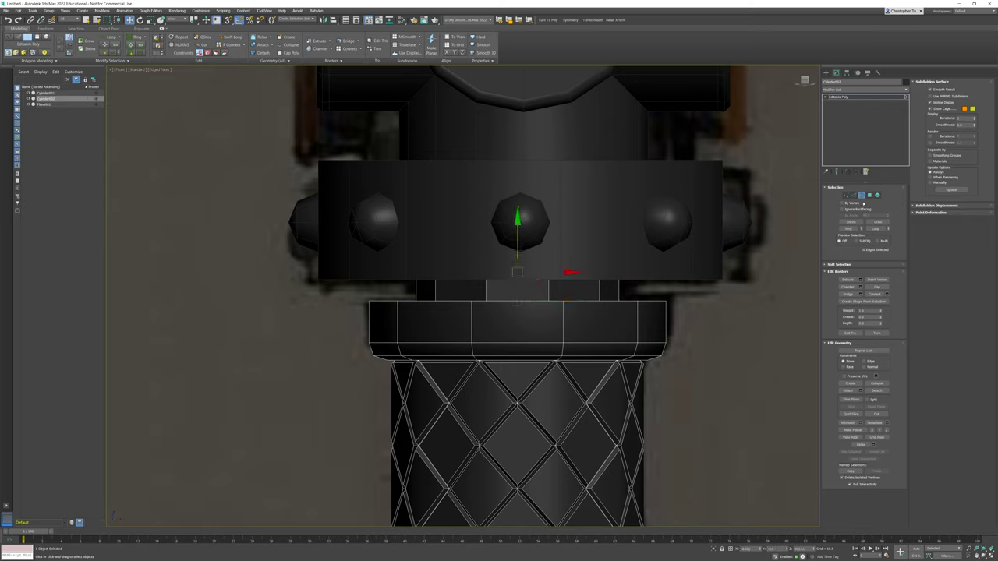
Widen the new neck slightly, and assign smoothing group 29 to the collar's flat ledge and 30 to the neck wall
{"action": "left_click", "coordinate": [870, 196], "text": "ctrl"}
{"action": "key", "text": "r"}
{"action": "left_click_drag", "start_coordinate": [520, 275], "coordinate": [524, 270]}
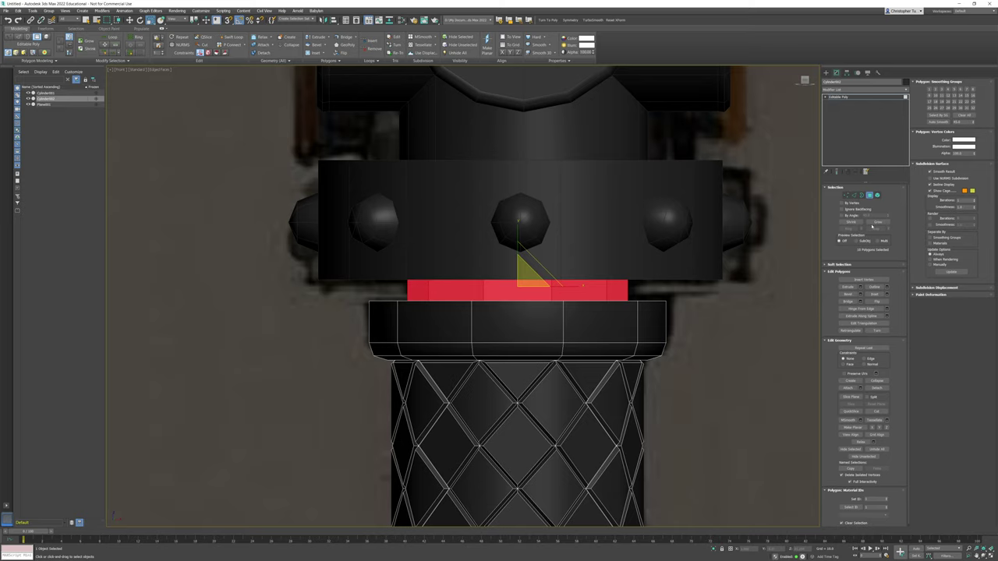
{"action": "left_click", "coordinate": [964, 116]}
{"action": "left_click", "coordinate": [953, 108]}
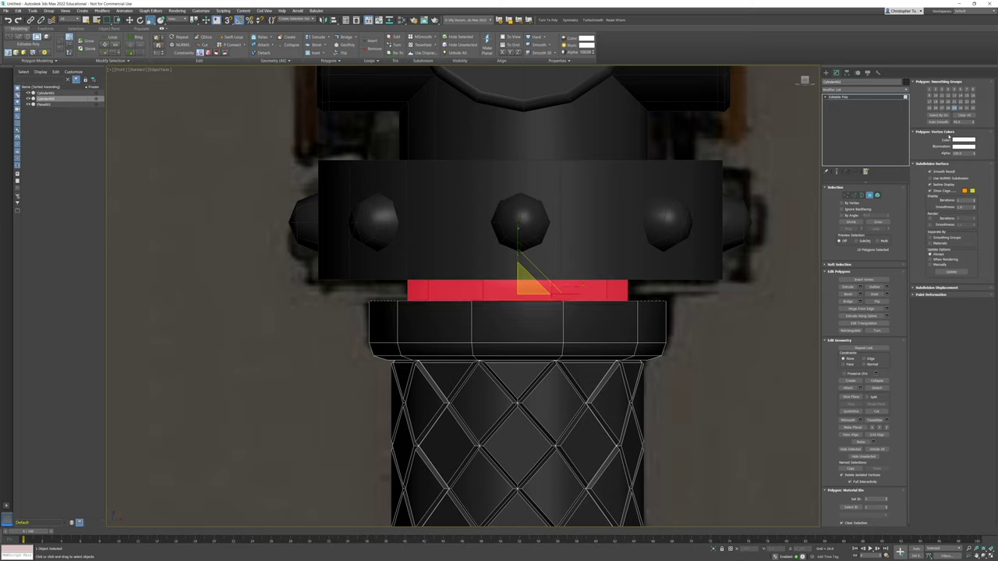
{"action": "left_click", "coordinate": [851, 221]}
{"action": "left_click", "coordinate": [964, 116]}
{"action": "left_click", "coordinate": [961, 108]}
{"action": "left_click", "coordinate": [870, 196]}
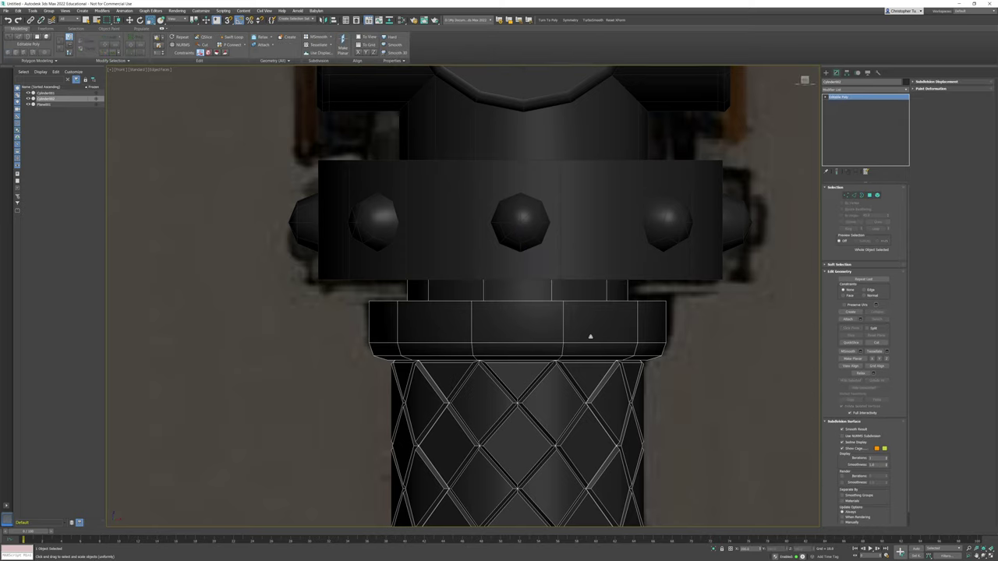
Shift the reference image plane slightly up and to the right to line it up with the modeled handle
{"action": "scroll", "coordinate": [537, 316], "scroll_direction": "down", "scroll_amount": 6}
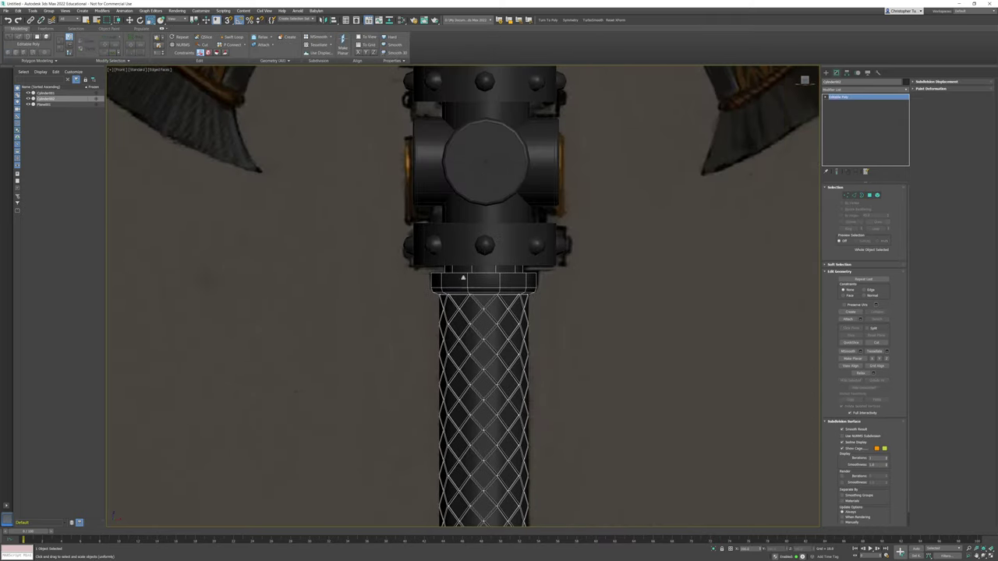
{"action": "scroll", "coordinate": [487, 277], "scroll_direction": "down", "scroll_amount": 2}
{"action": "middle_click_drag", "start_coordinate": [517, 169], "coordinate": [515, 338]}
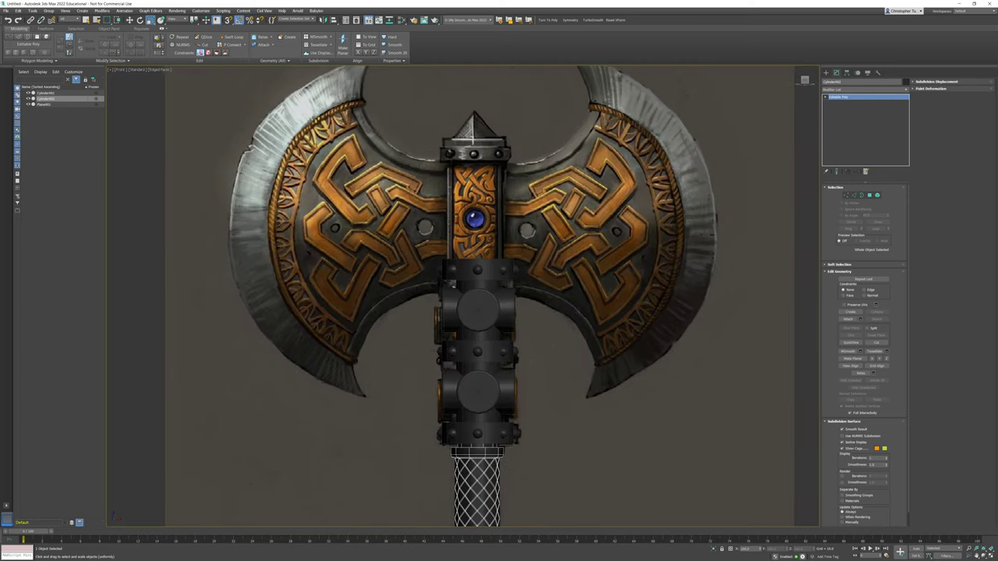
{"action": "left_click", "coordinate": [549, 342]}
{"action": "scroll", "coordinate": [549, 343], "scroll_direction": "down", "scroll_amount": 4}
{"action": "key", "text": "w"}
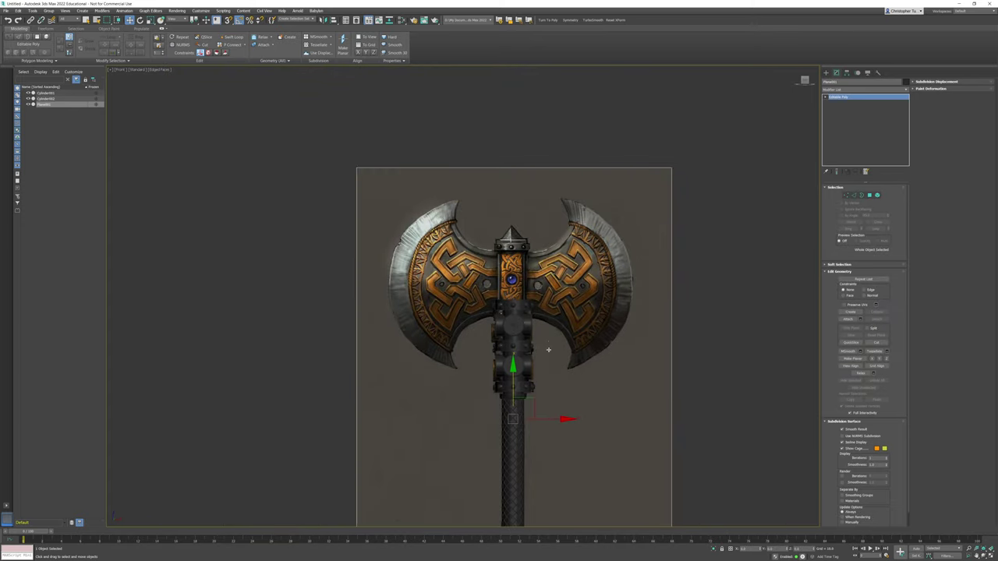
{"action": "middle_click_drag", "start_coordinate": [548, 348], "coordinate": [546, 293]}
{"action": "left_click_drag", "start_coordinate": [512, 321], "coordinate": [508, 310]}
{"action": "scroll", "coordinate": [546, 341], "scroll_direction": "up", "scroll_amount": 5}
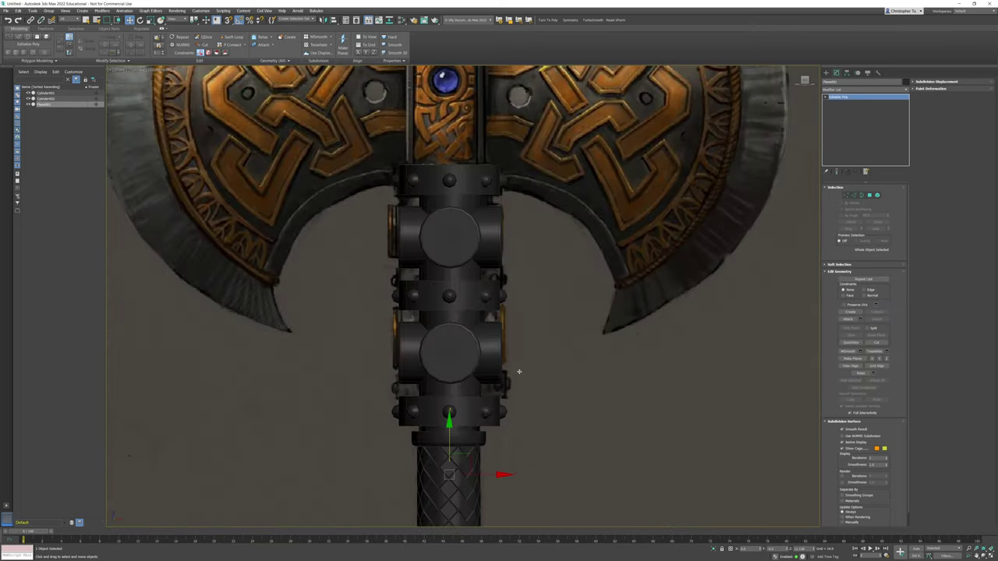
{"action": "left_click_drag", "start_coordinate": [500, 473], "coordinate": [505, 473]}
Copy the handle's topmost studded band with its rivets straight up onto the reference's band below the spike
{"action": "middle_click_drag", "start_coordinate": [515, 300], "coordinate": [574, 441]}
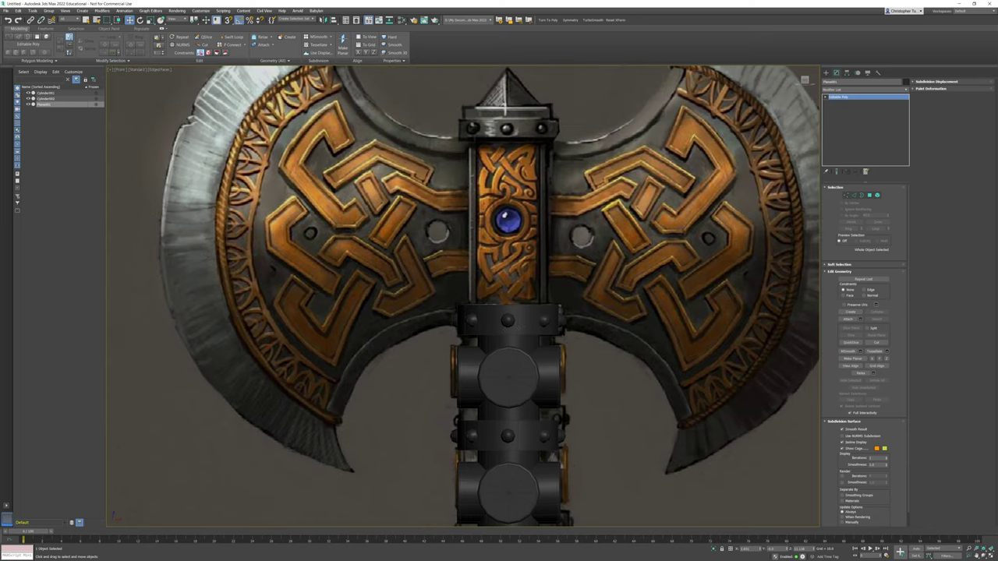
{"action": "left_click", "coordinate": [496, 340]}
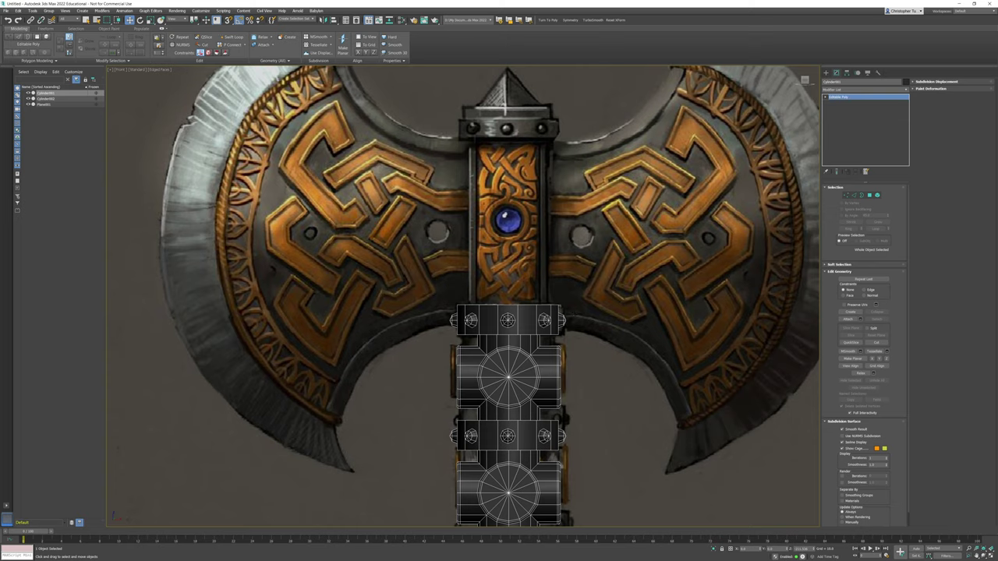
{"action": "left_click", "coordinate": [876, 195]}
{"action": "left_click_drag", "start_coordinate": [387, 281], "coordinate": [586, 333]}
{"action": "left_click_drag", "start_coordinate": [450, 410], "coordinate": [578, 360], "text": "alt"}
{"action": "mouse_move", "coordinate": [542, 272]}
{"action": "left_mouse_down", "text": "shift"}
{"action": "mouse_move", "coordinate": [538, 56]}
{"action": "mouse_move", "coordinate": [533, 75]}
{"action": "left_mouse_up", "text": "shift"}
{"action": "left_click", "coordinate": [528, 290]}
{"action": "left_click", "coordinate": [877, 196]}
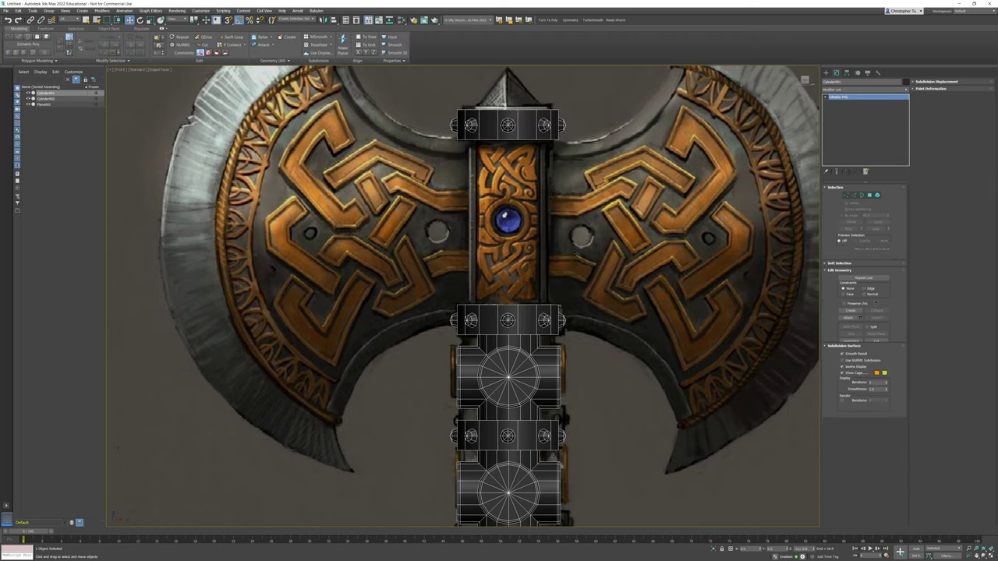
Create a tube primitive as a ring around the blue gem at the center of the axe head
{"action": "middle_click_drag", "start_coordinate": [577, 253], "coordinate": [556, 308]}
{"action": "scroll", "coordinate": [513, 277], "scroll_direction": "up", "scroll_amount": 2}
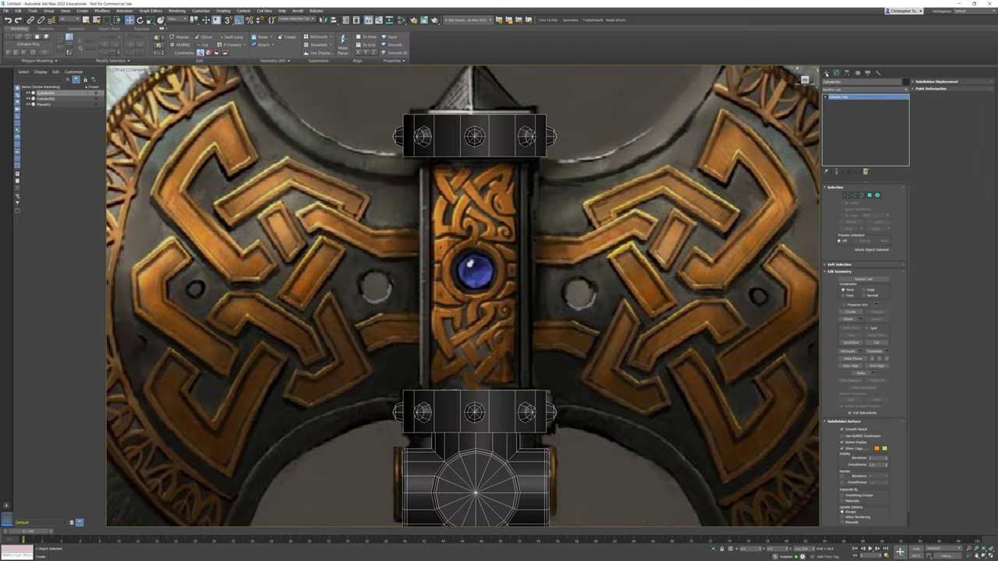
{"action": "left_click", "coordinate": [826, 72]}
{"action": "left_click", "coordinate": [894, 130]}
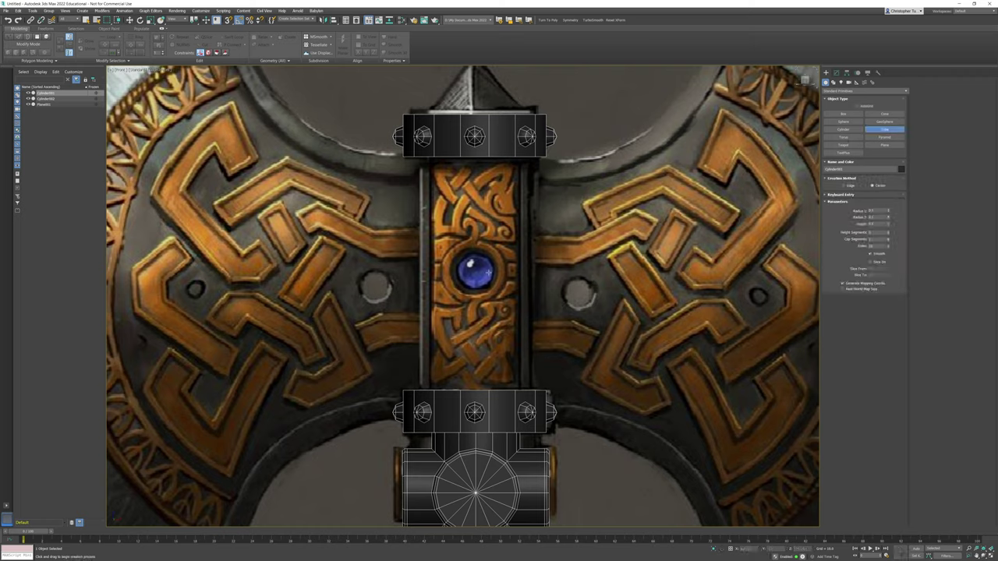
{"action": "left_click_drag", "start_coordinate": [474, 271], "coordinate": [485, 294]}
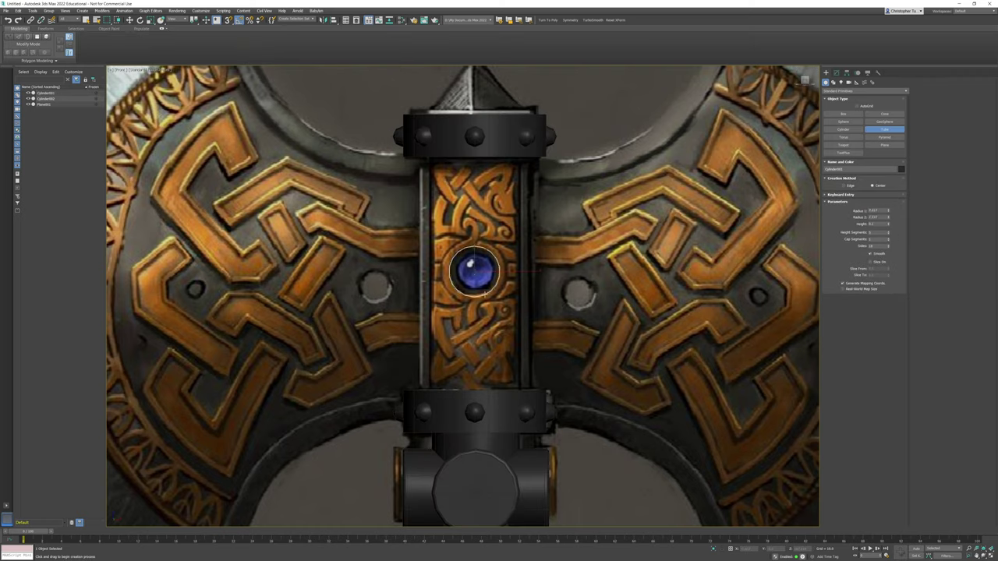
{"action": "left_click", "coordinate": [484, 294]}
{"action": "left_click", "coordinate": [485, 294]}
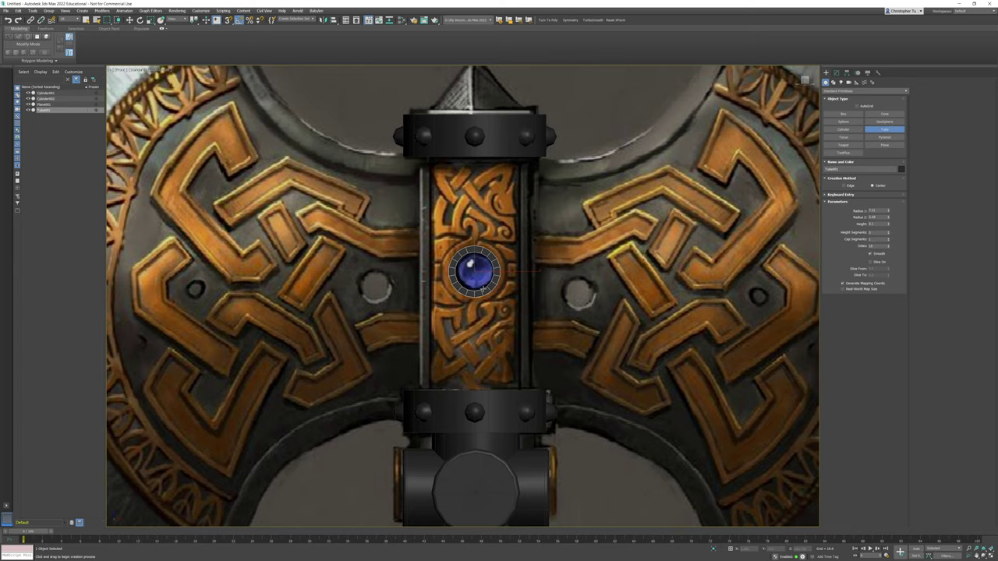
Display the tube's edges in perspective and reduce its height segments to 1
{"action": "key", "text": "w"}
{"action": "middle_click_drag", "start_coordinate": [494, 258], "coordinate": [561, 246]}
{"action": "scroll", "coordinate": [506, 257], "scroll_direction": "up", "scroll_amount": 4}
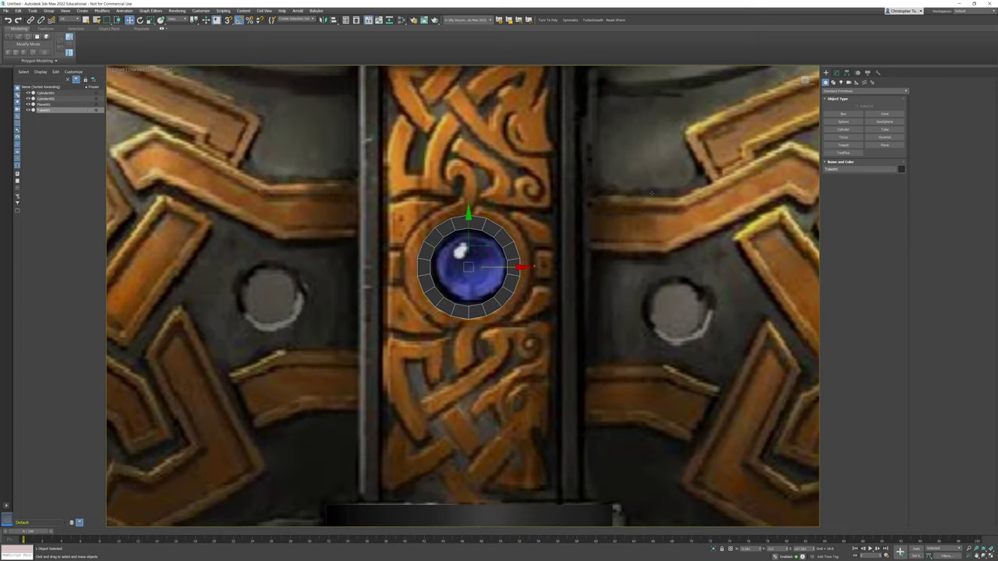
{"action": "scroll", "coordinate": [688, 192], "scroll_direction": "down", "scroll_amount": 2}
{"action": "key", "text": "p"}
{"action": "key", "text": "z"}
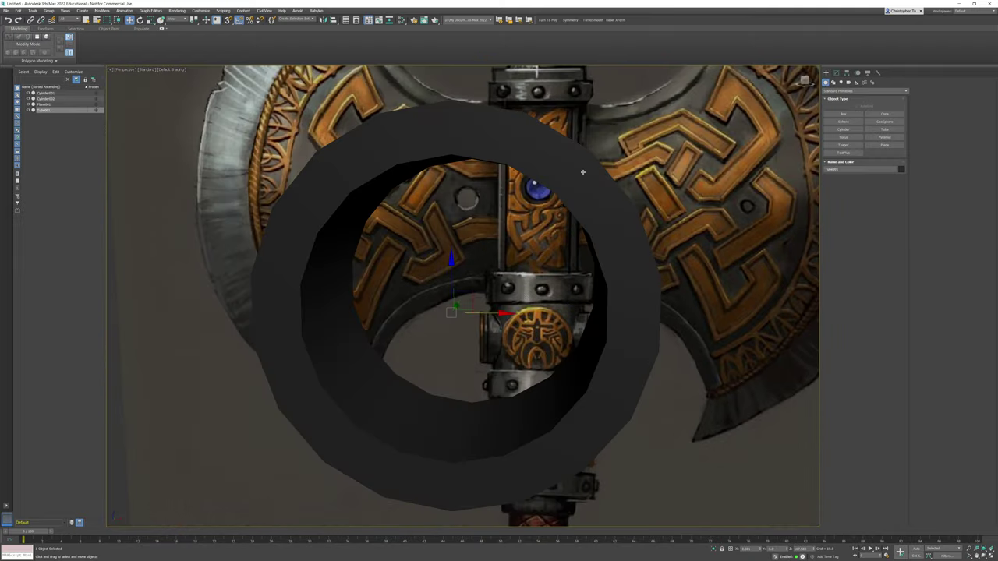
{"action": "middle_click_drag", "start_coordinate": [582, 172], "coordinate": [617, 179], "text": "alt"}
{"action": "key", "text": "F4"}
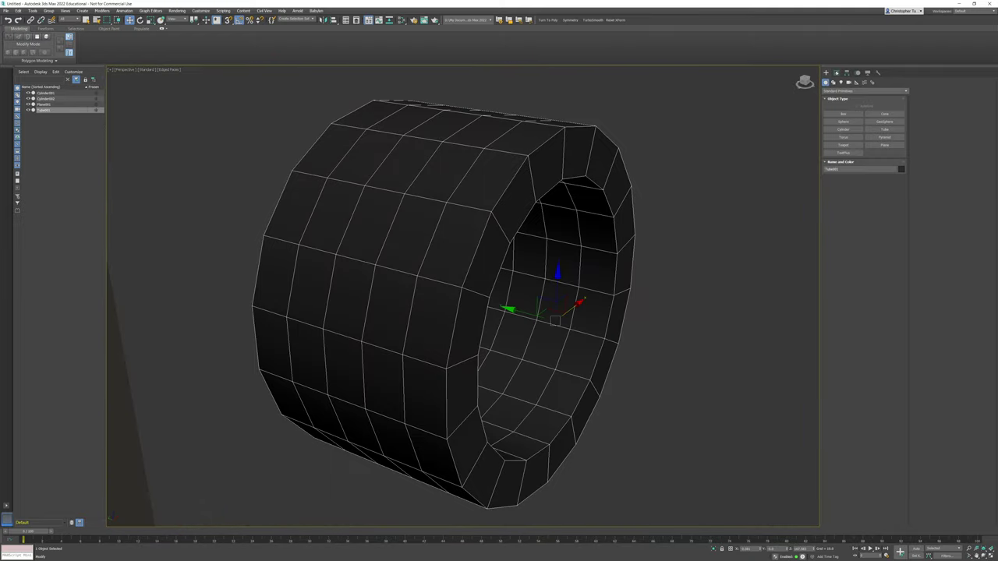
{"action": "left_click", "coordinate": [837, 72]}
{"action": "right_click", "coordinate": [890, 218]}
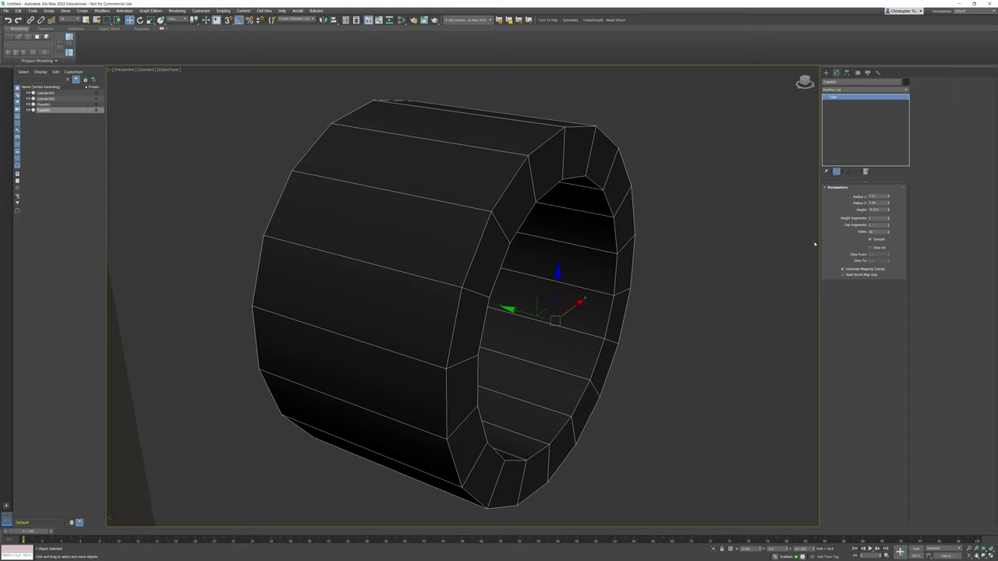
Convert the tube to an editable poly and delete the ring of cap polygons on its back side
{"action": "scroll", "coordinate": [551, 205], "scroll_direction": "down", "scroll_amount": 4}
{"action": "middle_click_drag", "start_coordinate": [550, 205], "coordinate": [644, 188], "text": "alt"}
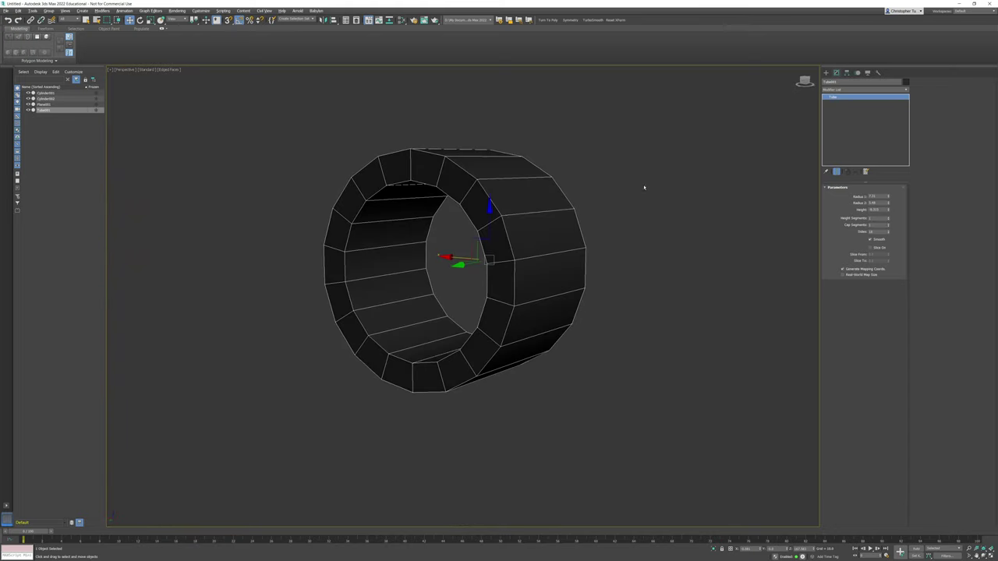
{"action": "right_click", "coordinate": [537, 191]}
{"action": "mouse_move", "coordinate": [584, 263]}
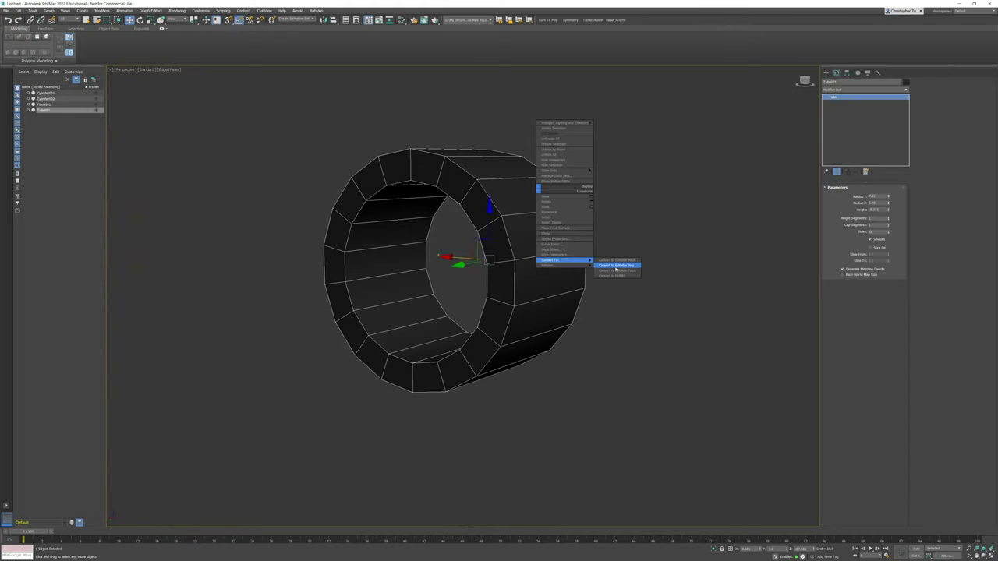
{"action": "left_click", "coordinate": [615, 267]}
{"action": "left_click", "coordinate": [869, 196]}
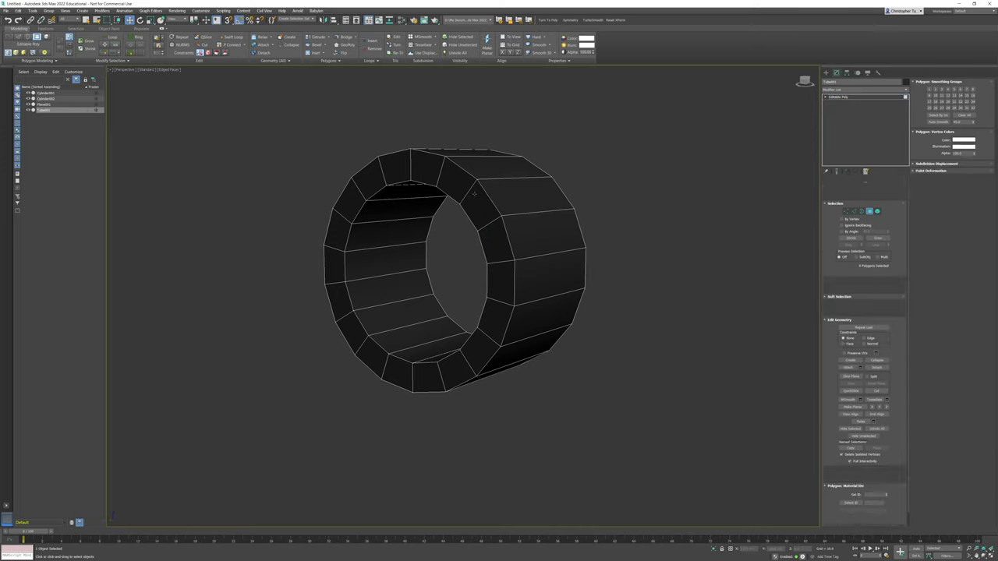
{"action": "left_click", "coordinate": [477, 204]}
{"action": "left_click", "coordinate": [456, 183], "text": "shift"}
{"action": "key", "text": "Delete"}
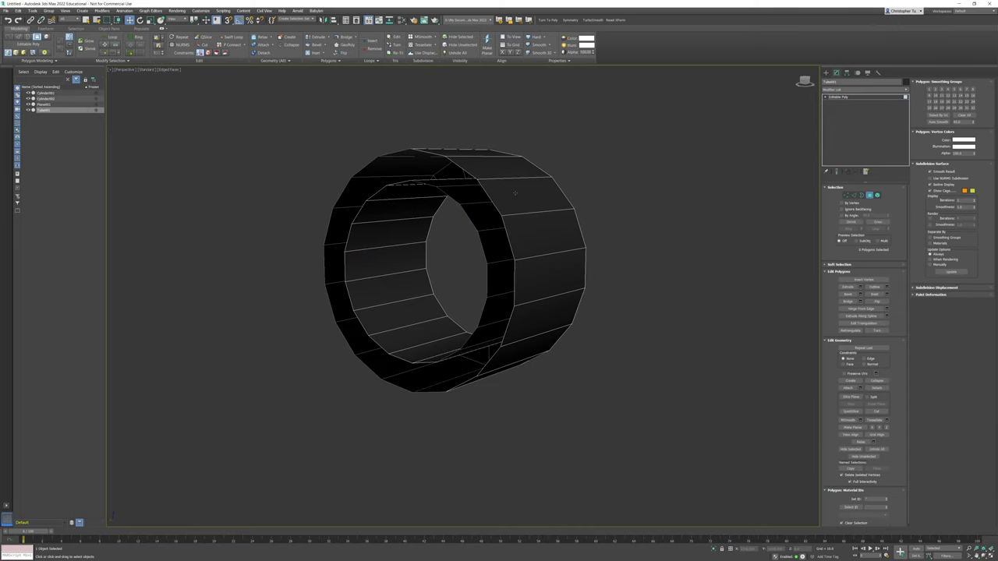
Delete the polygons of the tube's outer wall, keeping its inner wall and front cap
{"action": "left_click", "coordinate": [516, 193]}
{"action": "left_click", "coordinate": [532, 232], "text": "shift"}
{"action": "key", "text": "Delete"}
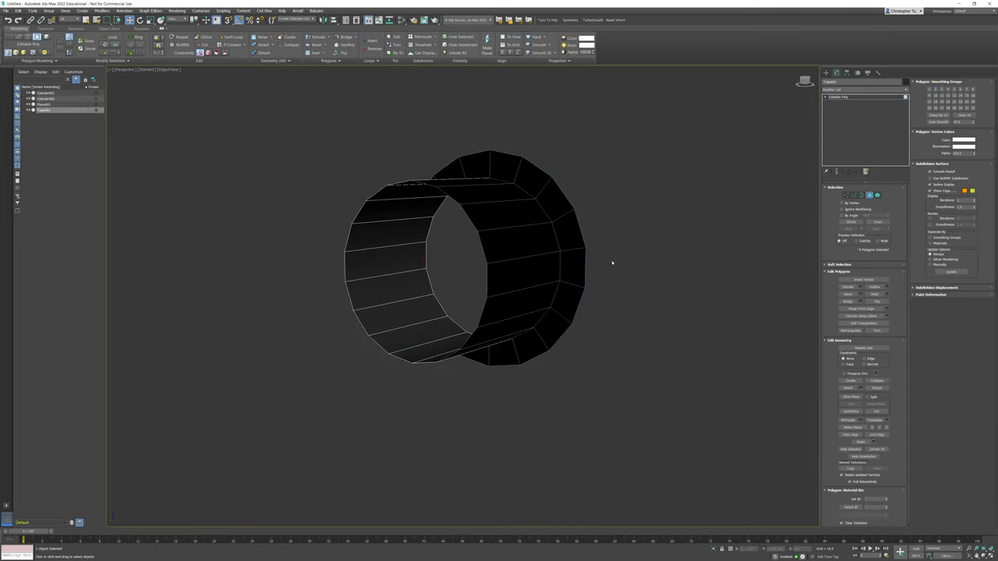
Scale the front cap's outer border outward from the gem in the front view until it spans the ornamented band's width
{"action": "key", "text": "f"}
{"action": "left_click", "coordinate": [862, 195]}
{"action": "left_click", "coordinate": [542, 228]}
{"action": "scroll", "coordinate": [540, 228], "scroll_direction": "up", "scroll_amount": 2}
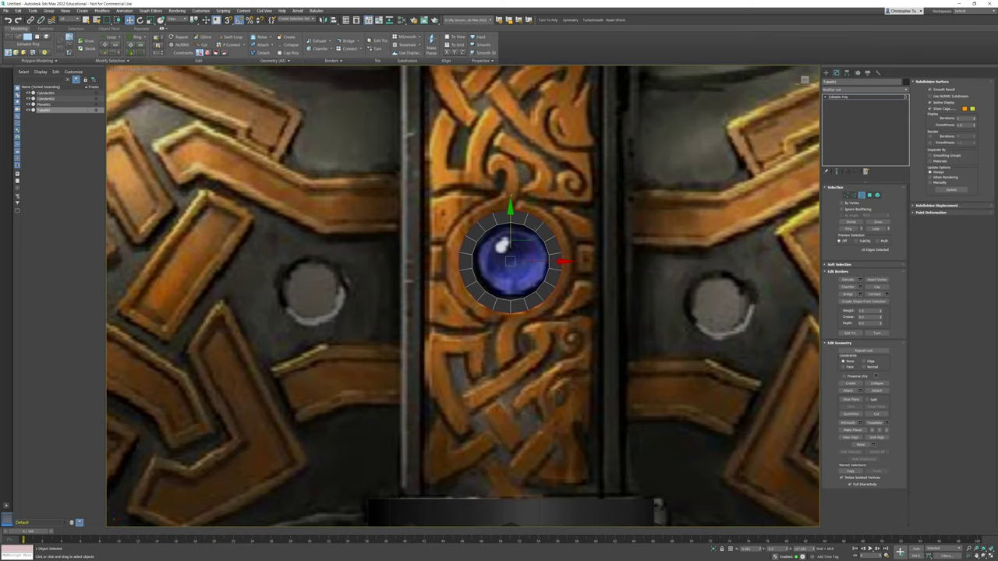
{"action": "key", "text": "r"}
{"action": "left_click_drag", "start_coordinate": [533, 245], "coordinate": [550, 225]}
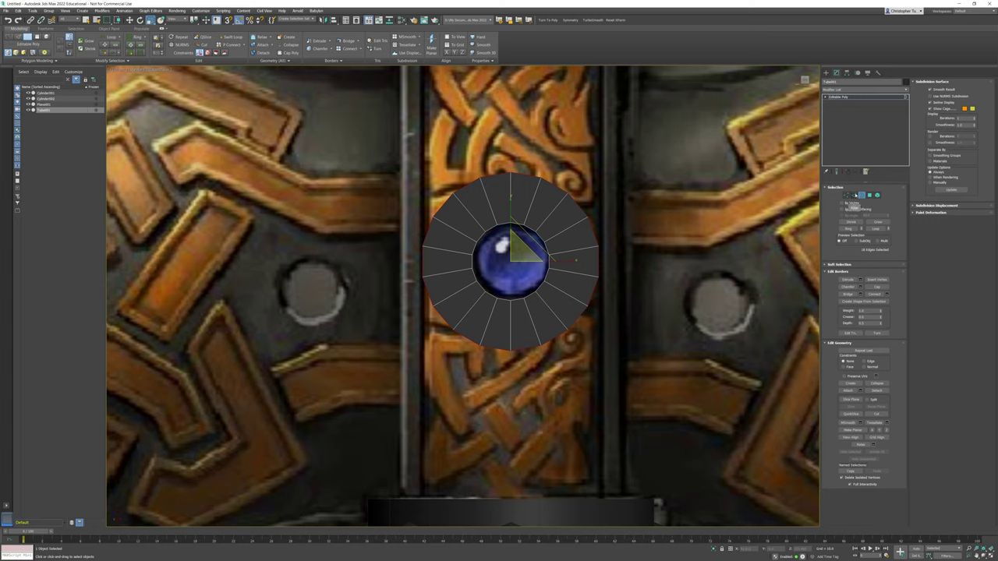
Flatten the upper and lower groups of outer vertices into straight horizontal rows by making each planar in Z
{"action": "left_click", "coordinate": [846, 195]}
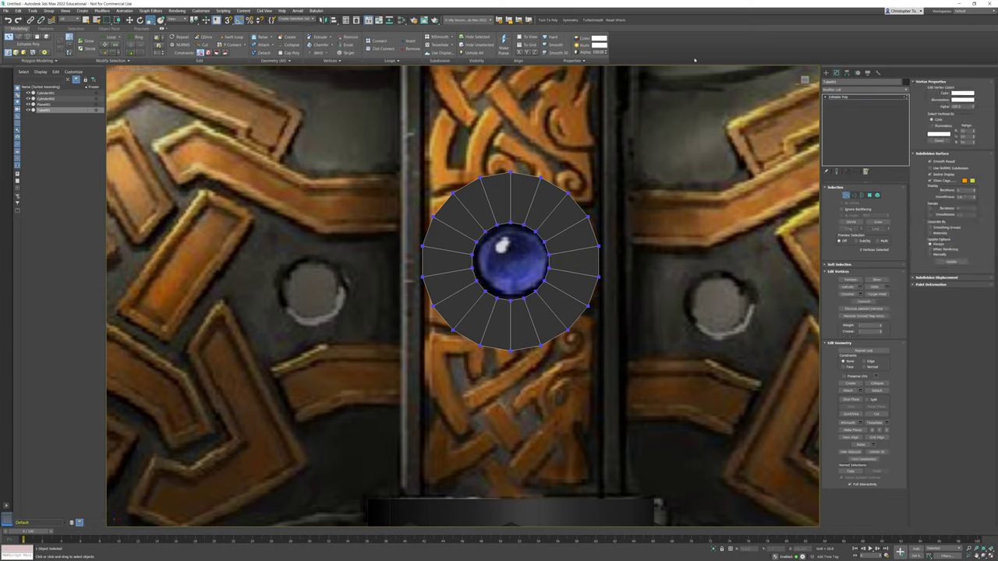
{"action": "left_click", "coordinate": [845, 196]}
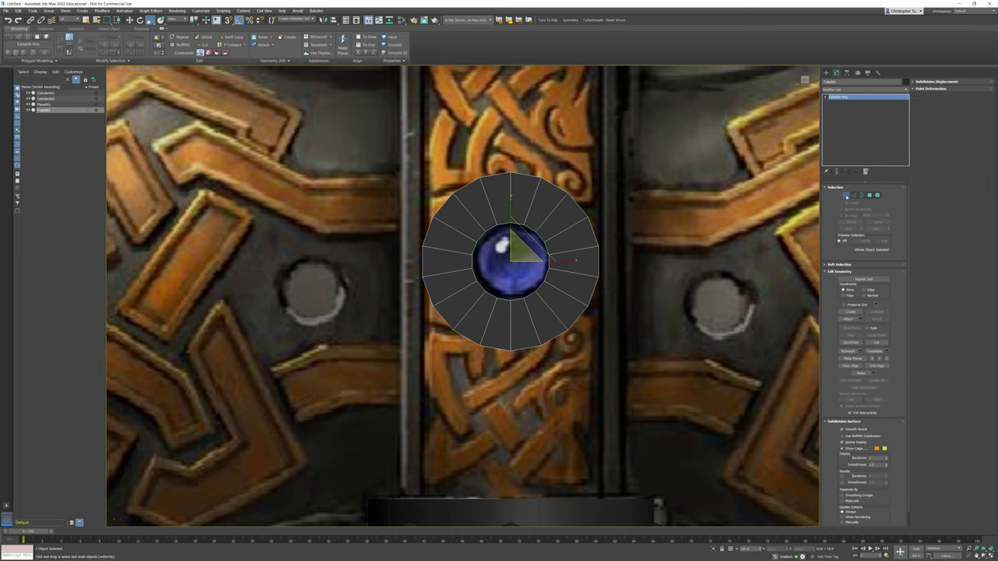
{"action": "left_click", "coordinate": [846, 197]}
{"action": "left_click_drag", "start_coordinate": [378, 135], "coordinate": [629, 221]}
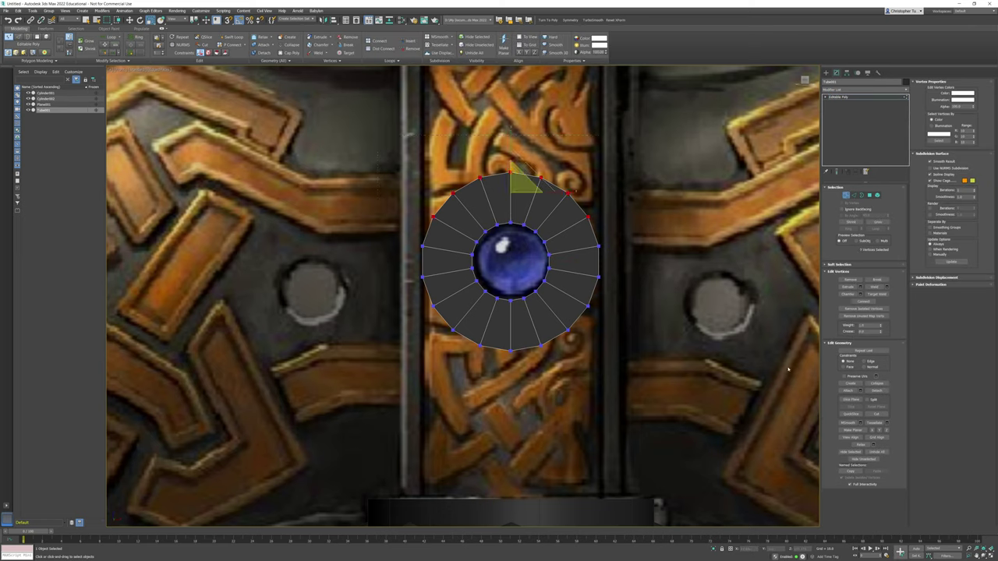
{"action": "left_click", "coordinate": [886, 431]}
{"action": "left_click_drag", "start_coordinate": [649, 312], "coordinate": [652, 305]}
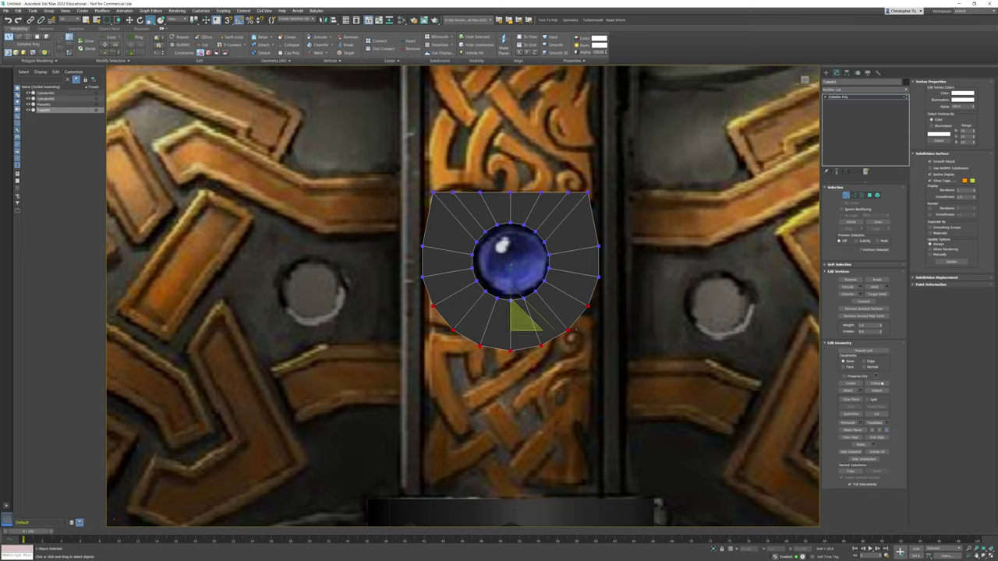
{"action": "left_click", "coordinate": [886, 430]}
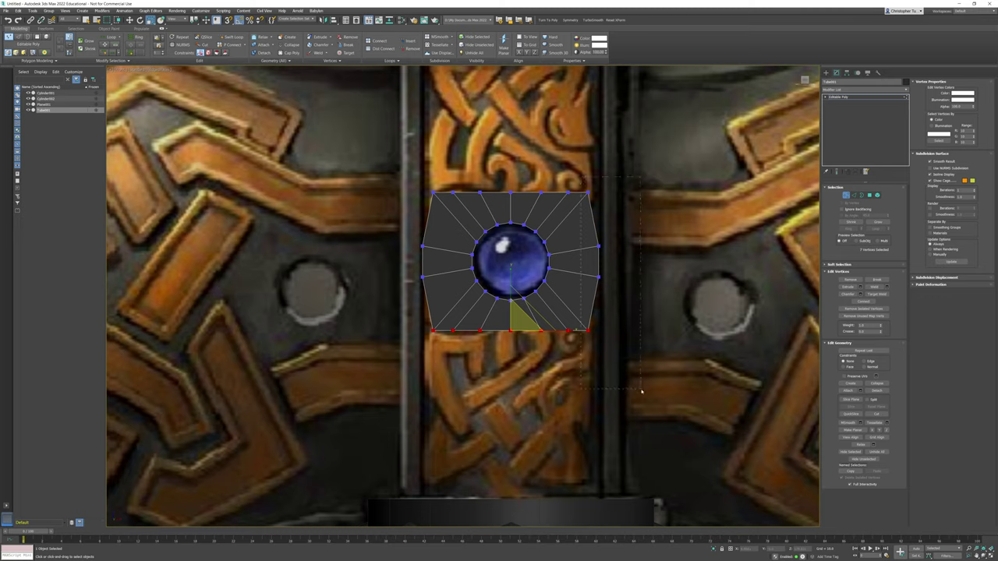
Flatten the outer vertices on both sides into straight vertical columns by making each planar in X
{"action": "left_click_drag", "start_coordinate": [641, 392], "coordinate": [578, 173]}
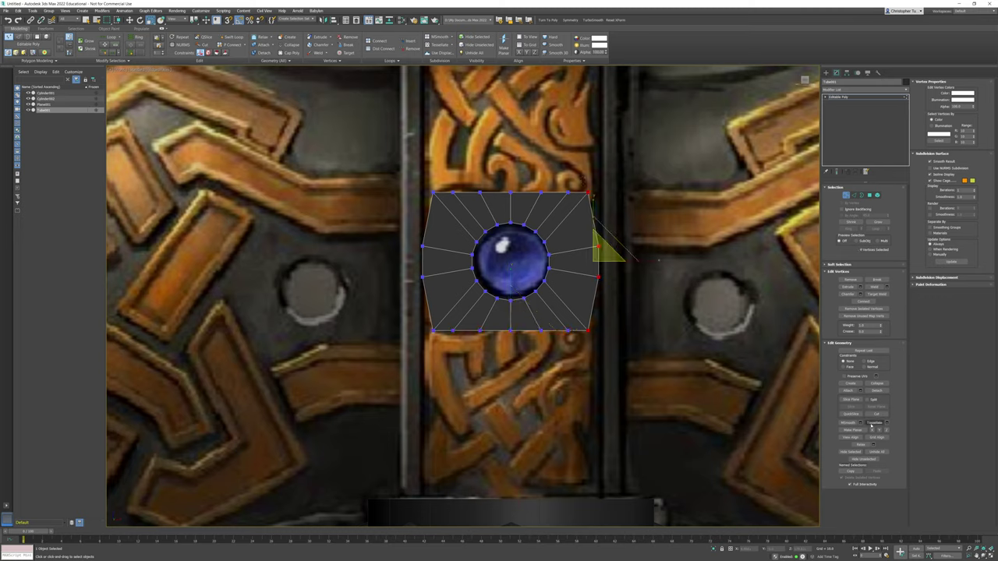
{"action": "left_click", "coordinate": [871, 430]}
{"action": "left_click_drag", "start_coordinate": [452, 373], "coordinate": [447, 384]}
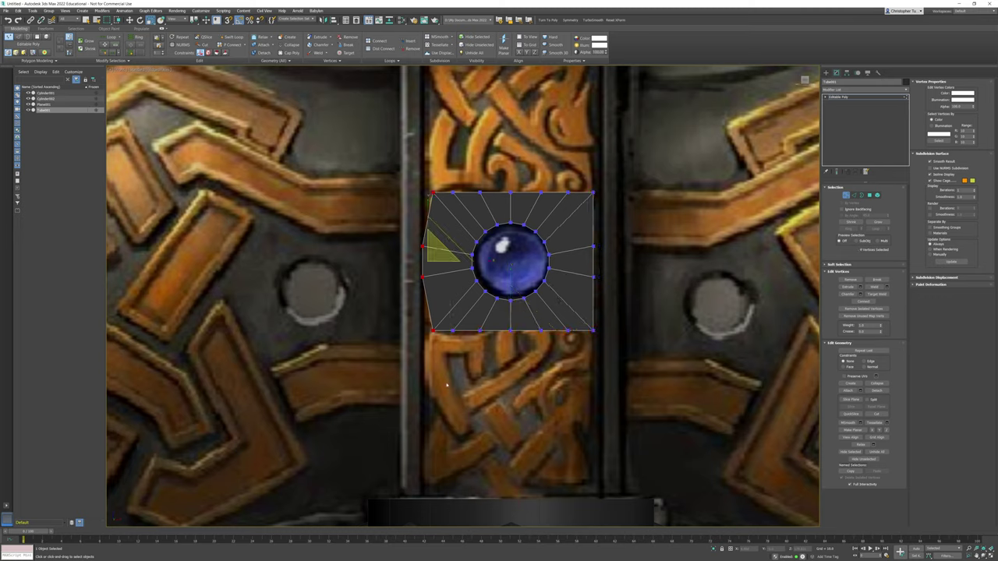
{"action": "left_click", "coordinate": [871, 430]}
Collapse neighbouring vertices around the square plate's outer edge, merging the middle pair on each side into one vertex
{"action": "middle_click_drag", "start_coordinate": [499, 148], "coordinate": [502, 159]}
{"action": "scroll", "coordinate": [548, 201], "scroll_direction": "up", "scroll_amount": 2}
{"action": "left_click_drag", "start_coordinate": [594, 212], "coordinate": [590, 215]}
{"action": "left_click", "coordinate": [877, 384]}
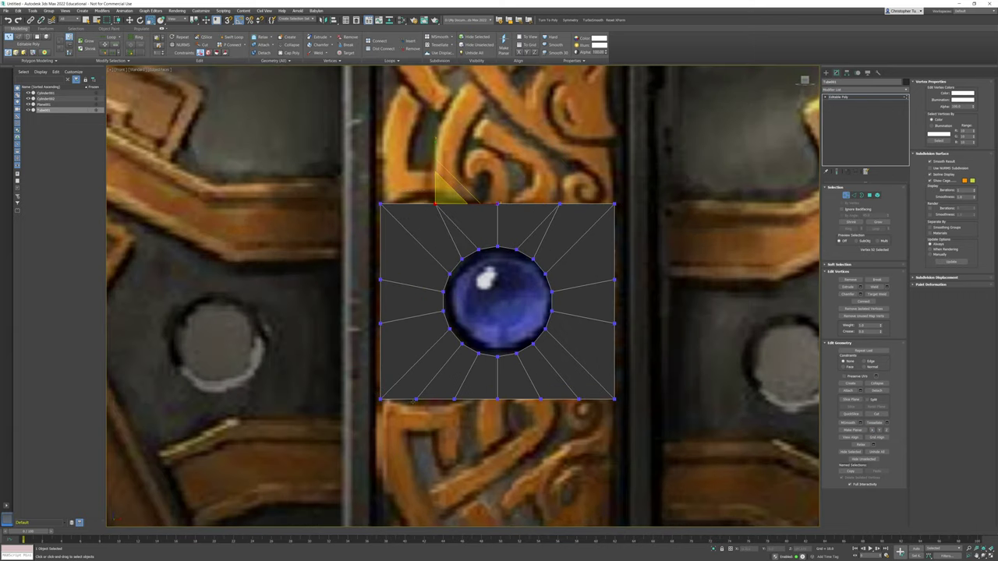
{"action": "left_click_drag", "start_coordinate": [409, 392], "coordinate": [466, 416]}
{"action": "key", "text": "ctrl+alt+c"}
{"action": "left_click_drag", "start_coordinate": [583, 418], "coordinate": [582, 418]}
{"action": "key", "text": "ctrl+alt+c"}
{"action": "left_click_drag", "start_coordinate": [598, 260], "coordinate": [650, 358]}
{"action": "key", "text": "ctrl+alt+c"}
{"action": "left_click_drag", "start_coordinate": [399, 346], "coordinate": [400, 347]}
{"action": "key", "text": "ctrl+alt+c"}
{"action": "middle_click_drag", "start_coordinate": [540, 319], "coordinate": [532, 333]}
Target-weld the extra vertices on the plate's upper and lower edges onto its right-hand corners
{"action": "left_click", "coordinate": [718, 271]}
{"action": "left_click", "coordinate": [878, 295]}
{"action": "left_click", "coordinate": [607, 217]}
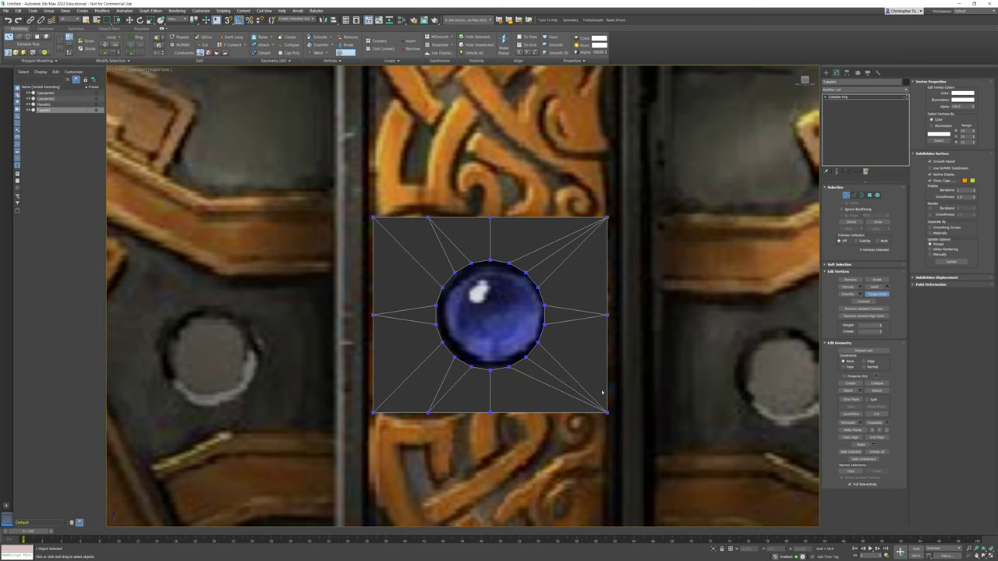
Stretch the plate vertically by moving its top vertex row to the upper studded band and its bottom row to the lower one
{"action": "scroll", "coordinate": [484, 306], "scroll_direction": "down", "scroll_amount": 4}
{"action": "key", "text": "w"}
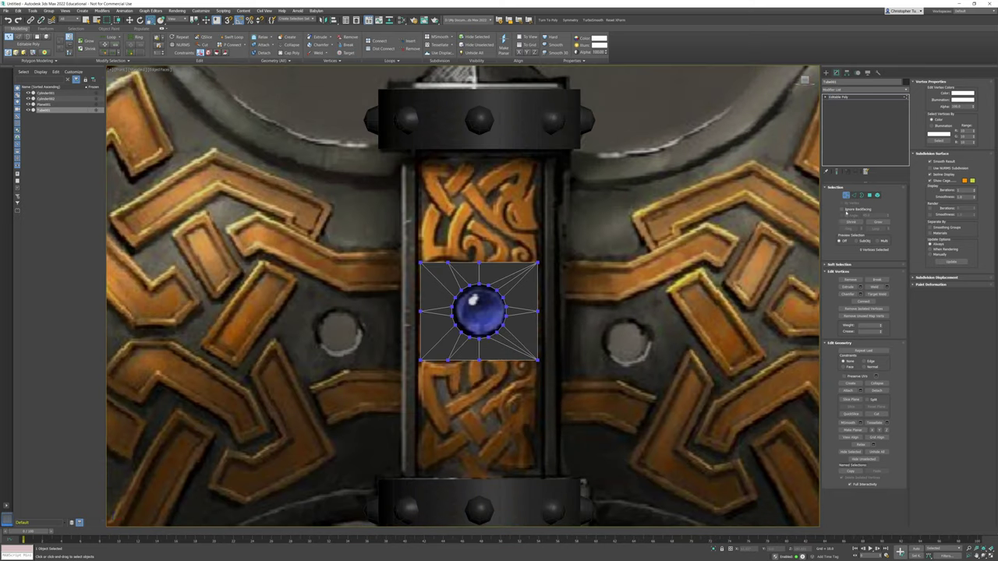
{"action": "left_click_drag", "start_coordinate": [561, 271], "coordinate": [401, 251]}
{"action": "key", "text": "w"}
{"action": "left_click_drag", "start_coordinate": [471, 196], "coordinate": [471, 98]}
{"action": "middle_click_drag", "start_coordinate": [421, 369], "coordinate": [403, 303]}
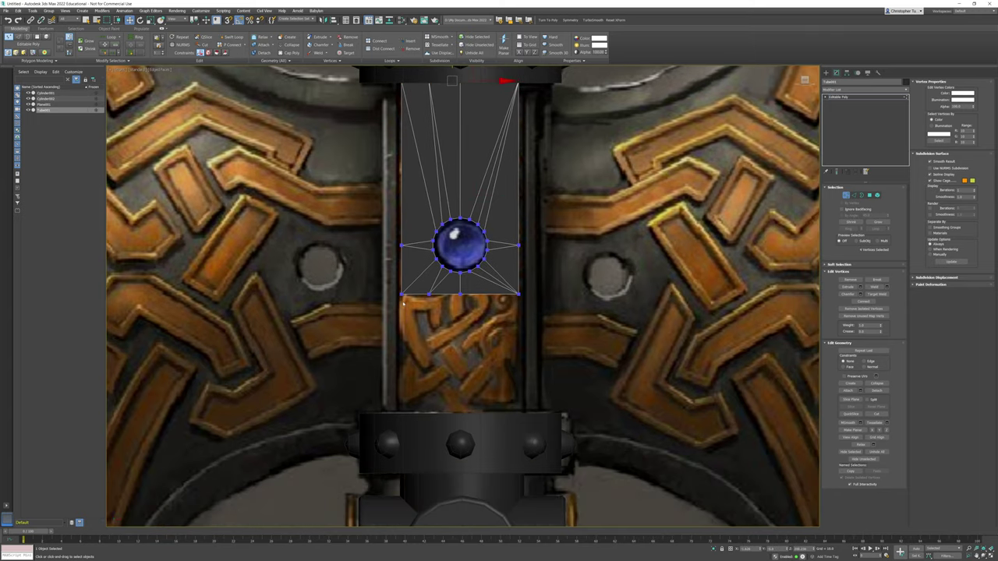
{"action": "left_click_drag", "start_coordinate": [469, 321], "coordinate": [541, 321]}
{"action": "left_click_drag", "start_coordinate": [453, 246], "coordinate": [447, 366]}
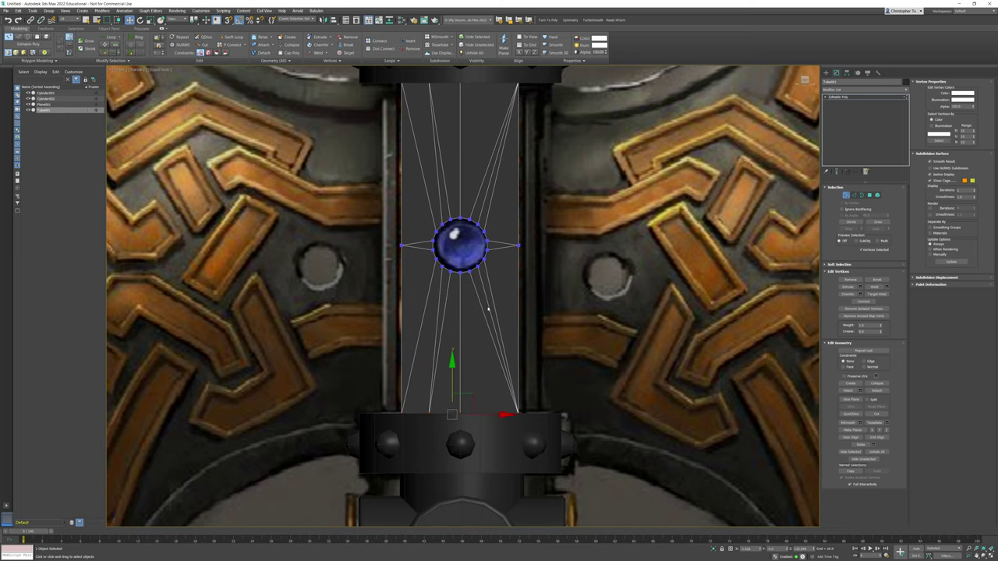
{"action": "middle_click_drag", "start_coordinate": [488, 307], "coordinate": [478, 343]}
Extrude the plate's two right-hand side edges into a narrow beveled strip and a side wall running backward
{"action": "left_click", "coordinate": [855, 196]}
{"action": "left_click", "coordinate": [511, 240]}
{"action": "left_click", "coordinate": [509, 308], "text": "ctrl"}
{"action": "middle_click_drag", "start_coordinate": [523, 304], "coordinate": [517, 312]}
{"action": "key", "text": "p"}
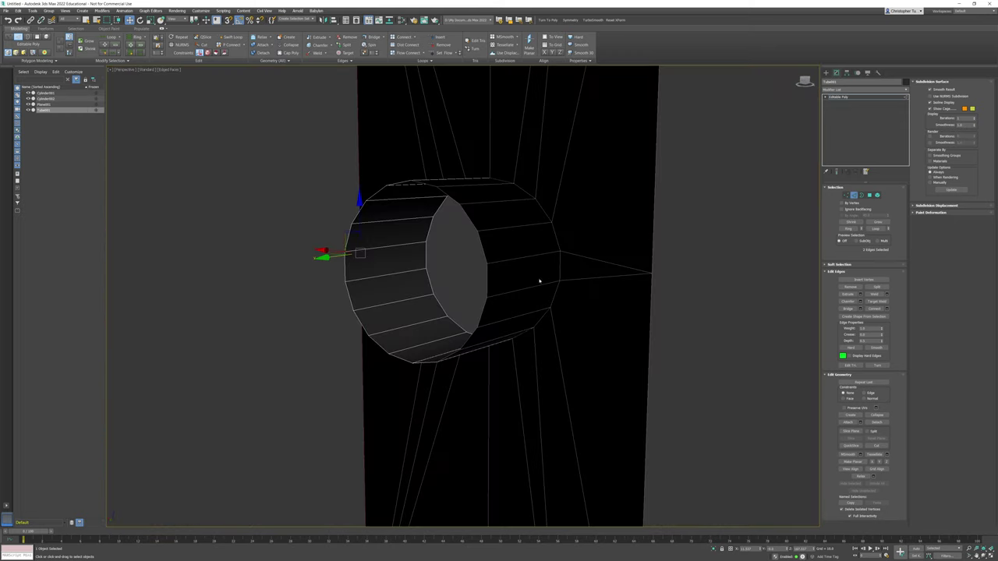
{"action": "scroll", "coordinate": [539, 281], "scroll_direction": "down", "scroll_amount": 4}
{"action": "middle_click_drag", "start_coordinate": [538, 244], "coordinate": [463, 266], "text": "alt"}
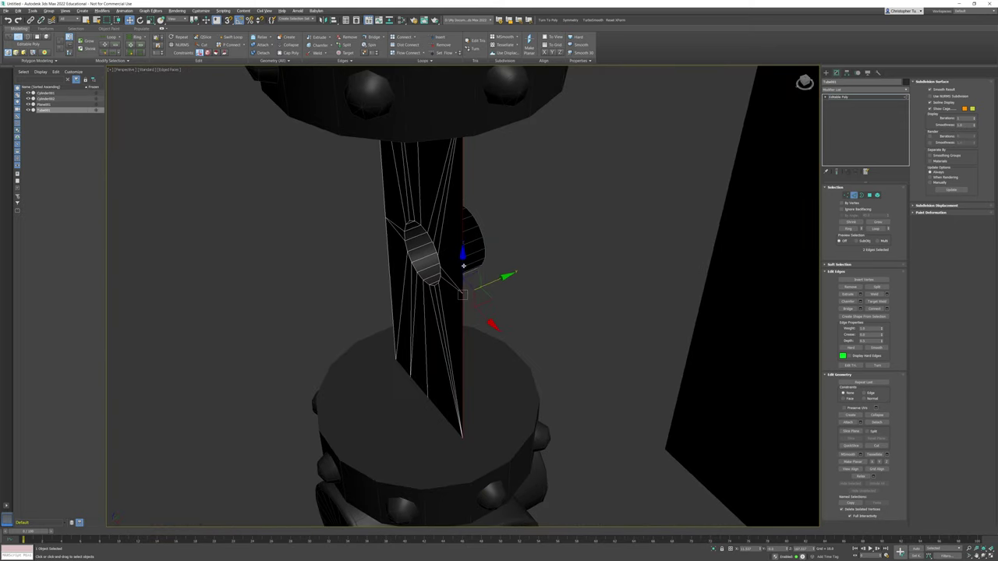
{"action": "left_click_drag", "start_coordinate": [499, 281], "coordinate": [486, 286], "text": "shift"}
{"action": "left_click_drag", "start_coordinate": [480, 330], "coordinate": [490, 340], "text": "shift"}
{"action": "left_click_drag", "start_coordinate": [500, 294], "coordinate": [597, 277], "text": "shift"}
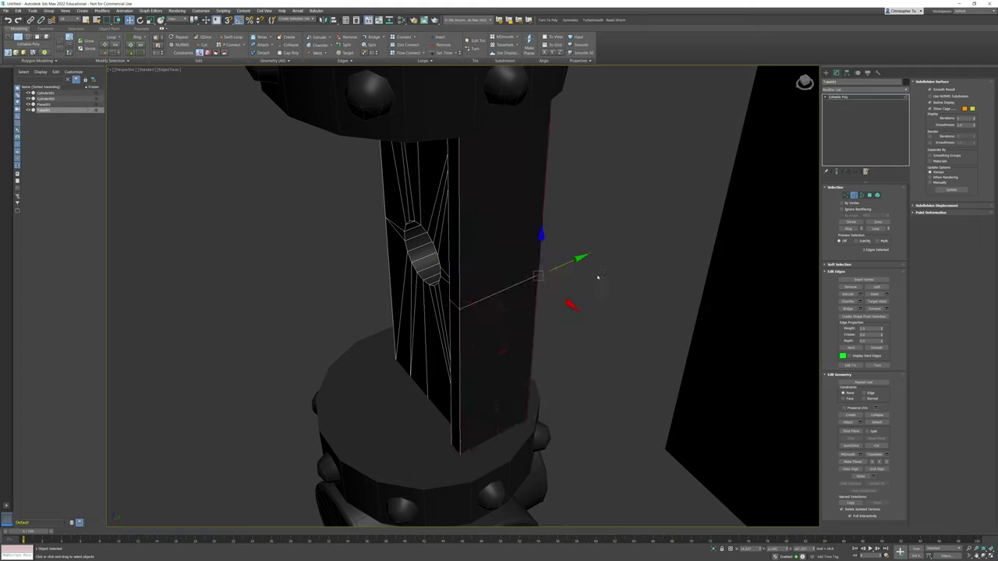
Move the whole plate forward along Y, away from the handle's center
{"action": "left_click", "coordinate": [854, 196]}
{"action": "left_click_drag", "start_coordinate": [461, 228], "coordinate": [397, 255]}
{"action": "middle_click_drag", "start_coordinate": [396, 255], "coordinate": [460, 262], "text": "alt"}
Shift the two side-wall polygons forward along Y to narrow the beveled strip, and nudge the whole plate slightly back
{"action": "left_click", "coordinate": [868, 194]}
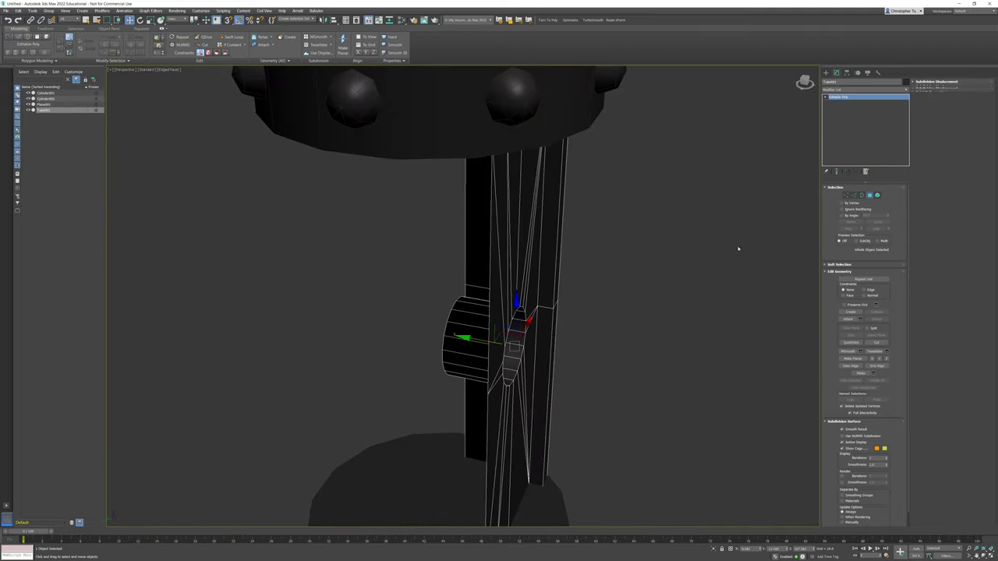
{"action": "left_click", "coordinate": [557, 309]}
{"action": "left_click", "coordinate": [554, 313], "text": "ctrl"}
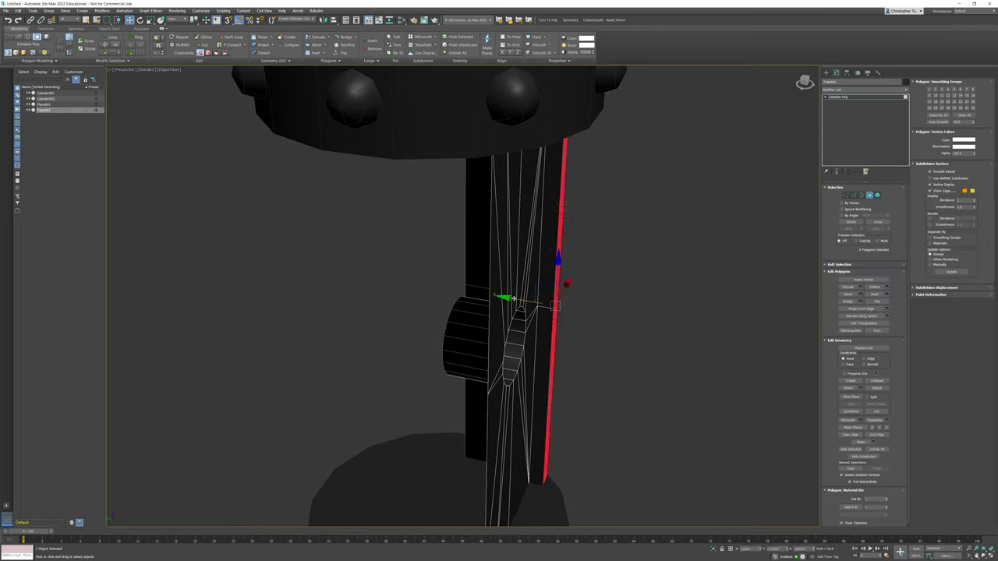
{"action": "left_click", "coordinate": [709, 285]}
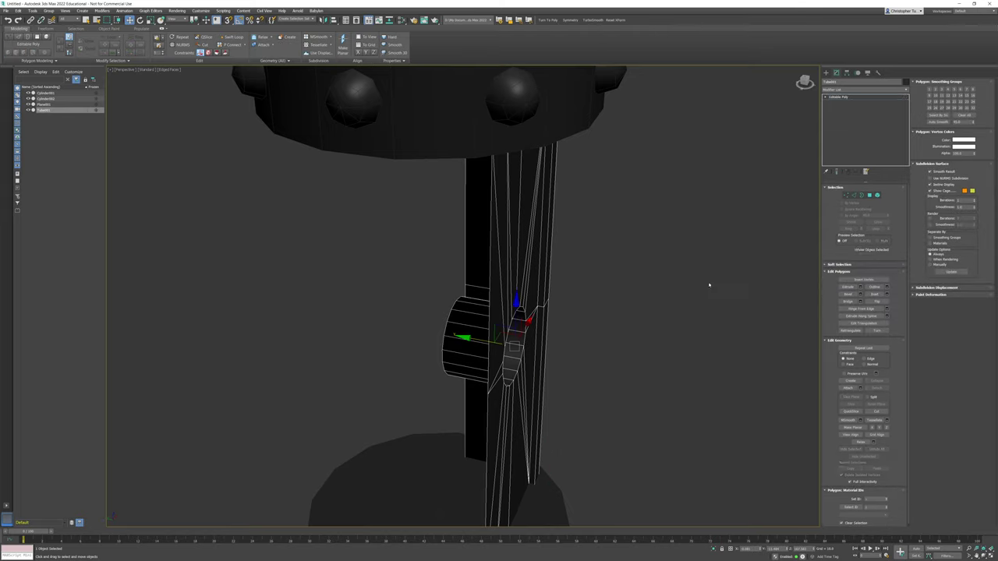
{"action": "left_click_drag", "start_coordinate": [467, 338], "coordinate": [477, 340]}
{"action": "middle_click_drag", "start_coordinate": [477, 341], "coordinate": [437, 242], "text": "alt"}
{"action": "scroll", "coordinate": [574, 350], "scroll_direction": "down", "scroll_amount": 3}
{"action": "scroll", "coordinate": [512, 283], "scroll_direction": "down", "scroll_amount": 4}
{"action": "middle_click_drag", "start_coordinate": [512, 283], "coordinate": [538, 319], "text": "alt"}
{"action": "middle_click_drag", "start_coordinate": [538, 320], "coordinate": [560, 290], "text": "alt"}
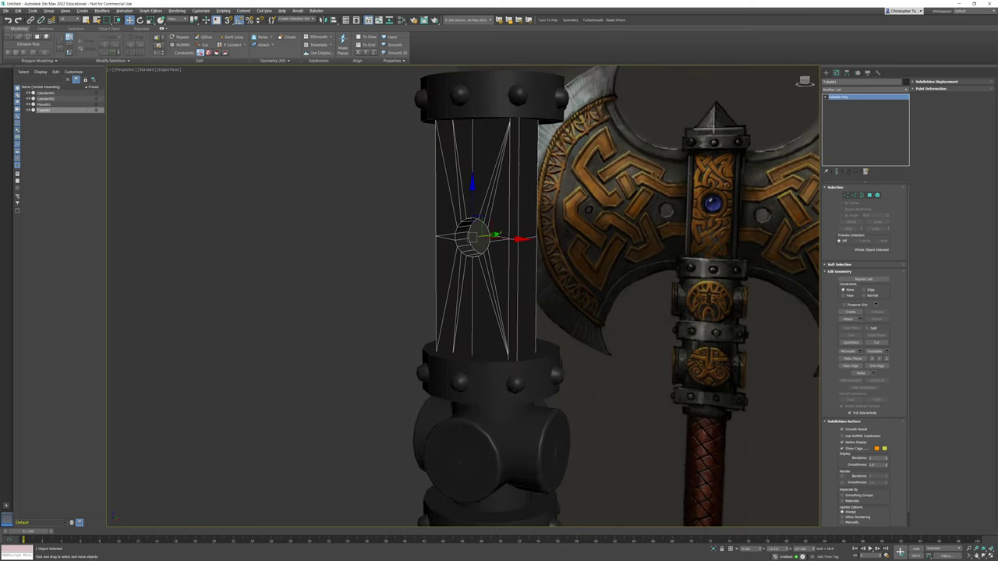
Add a Symmetry modifier to the plate that mirrors it across the X axis
{"action": "left_click", "coordinate": [571, 20]}
{"action": "middle_click_drag", "start_coordinate": [620, 235], "coordinate": [663, 238], "text": "alt"}
{"action": "left_click", "coordinate": [845, 208]}
{"action": "mouse_move", "coordinate": [586, 242]}
{"action": "middle_mouse_down", "text": "alt"}
{"action": "mouse_move", "coordinate": [673, 246]}
{"action": "mouse_move", "coordinate": [583, 238]}
{"action": "middle_mouse_up", "text": "alt"}
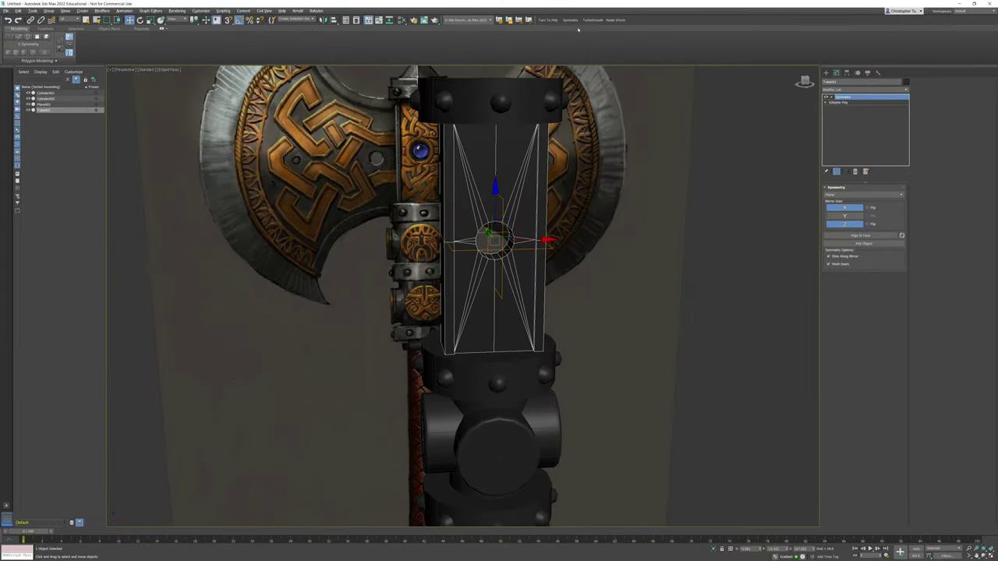
Add a second Symmetry modifier mirroring only across Y with Flip enabled, and limit the first one to X
{"action": "left_click", "coordinate": [570, 20]}
{"action": "left_click", "coordinate": [844, 216]}
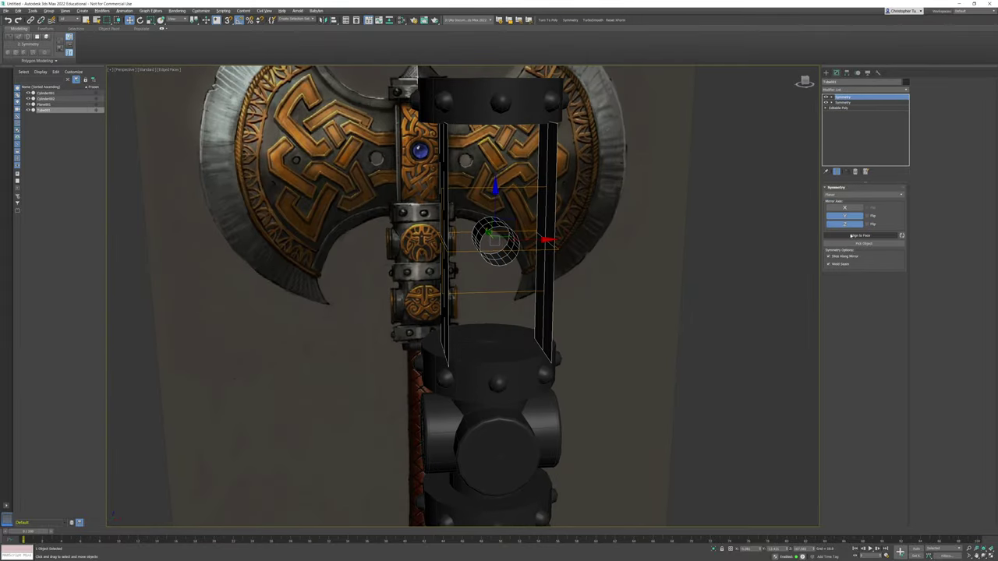
{"action": "left_click", "coordinate": [842, 102]}
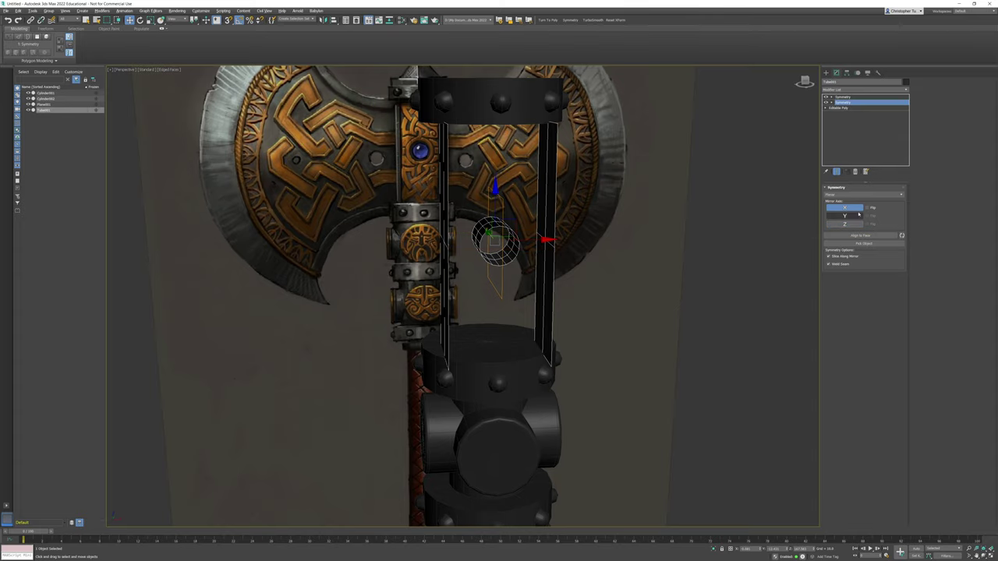
{"action": "left_click", "coordinate": [846, 97]}
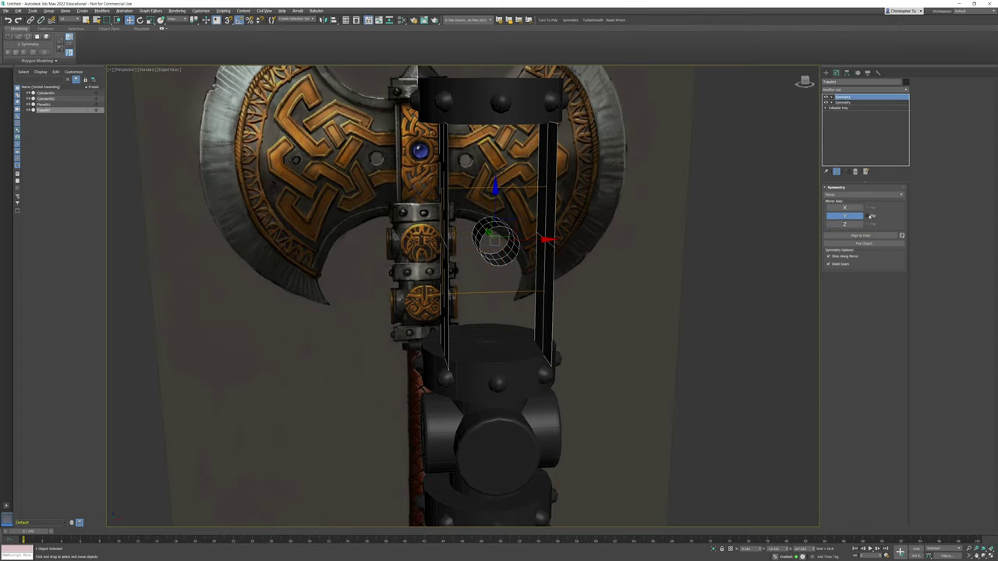
{"action": "left_click", "coordinate": [868, 216]}
{"action": "middle_click_drag", "start_coordinate": [662, 178], "coordinate": [709, 185], "text": "alt"}
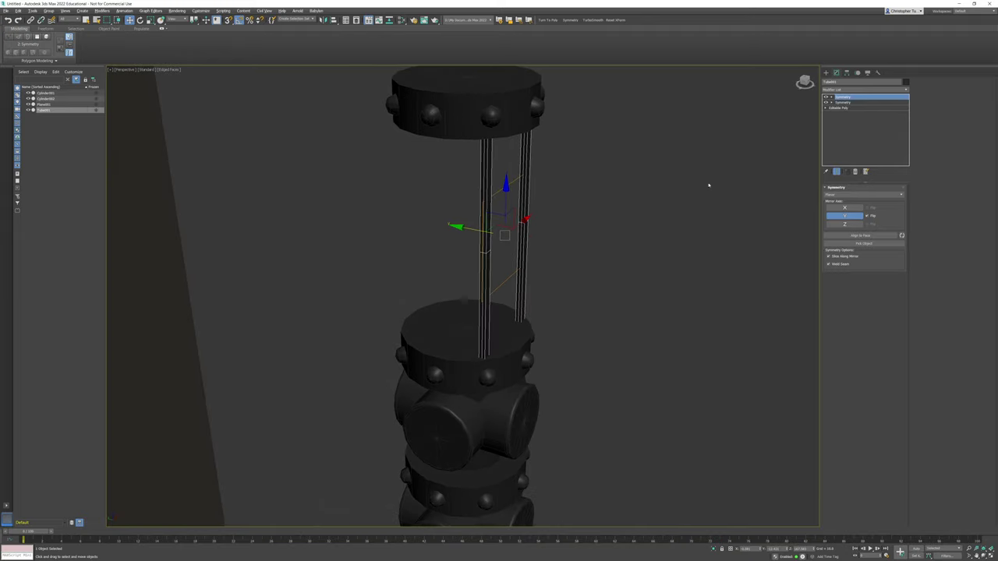
Set the second Symmetry's mirror plane position to 0 in X and Y
{"action": "left_click", "coordinate": [832, 97]}
{"action": "left_click", "coordinate": [842, 103]}
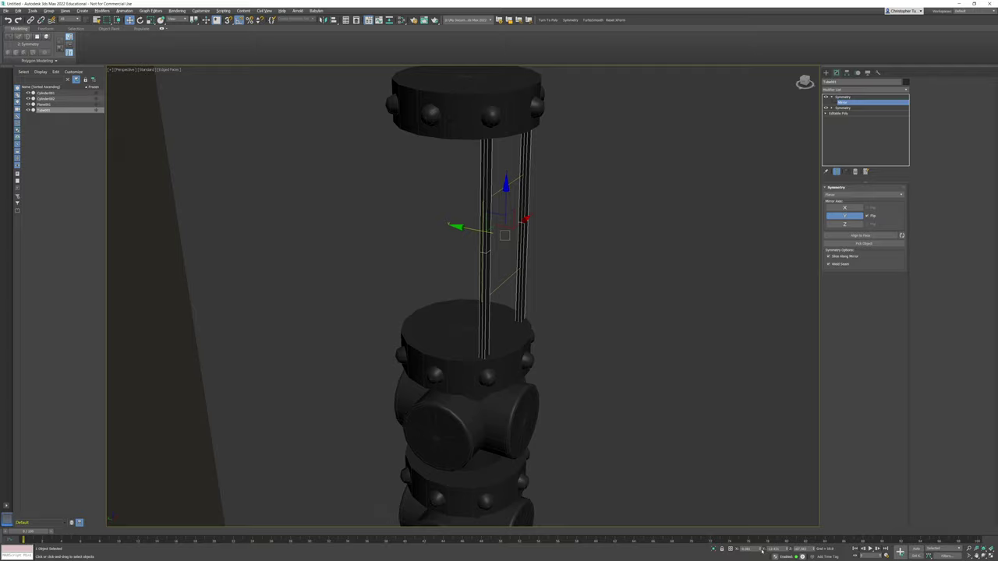
{"action": "right_click", "coordinate": [788, 549]}
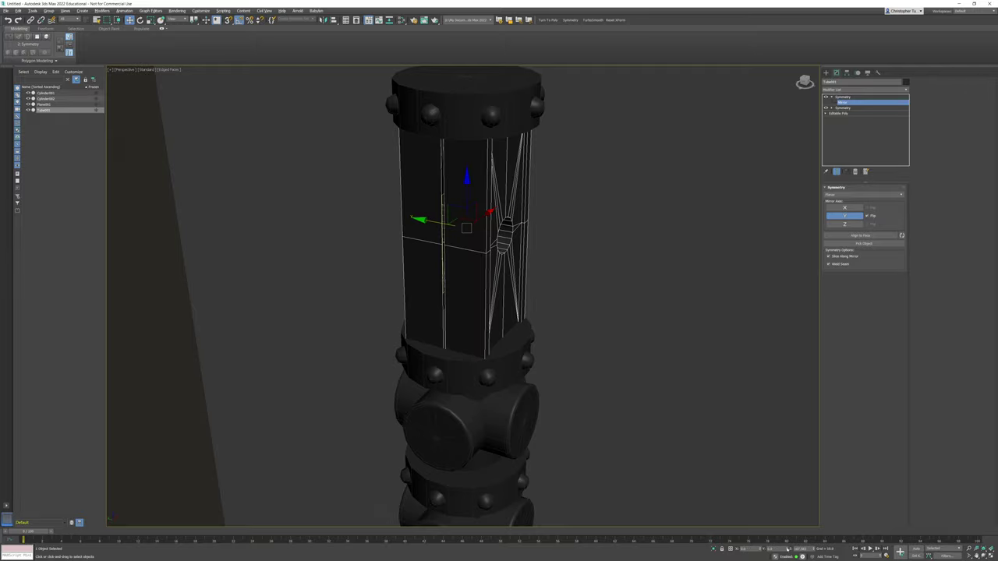
Convert the mirrored central band to an editable poly
{"action": "middle_click_drag", "start_coordinate": [589, 262], "coordinate": [783, 250], "text": "alt"}
{"action": "scroll", "coordinate": [510, 248], "scroll_direction": "up", "scroll_amount": 10}
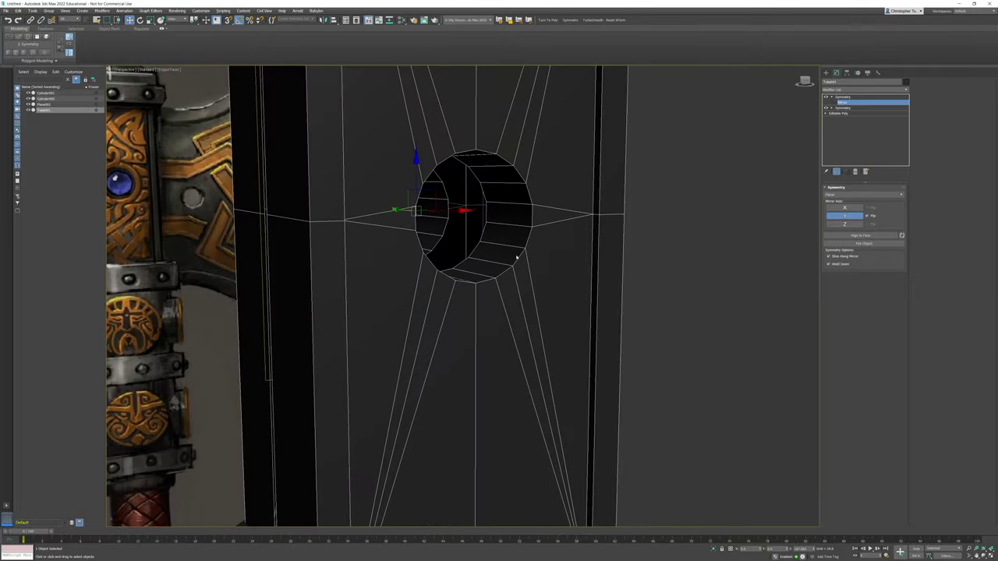
{"action": "right_click", "coordinate": [515, 251]}
{"action": "mouse_move", "coordinate": [550, 325]}
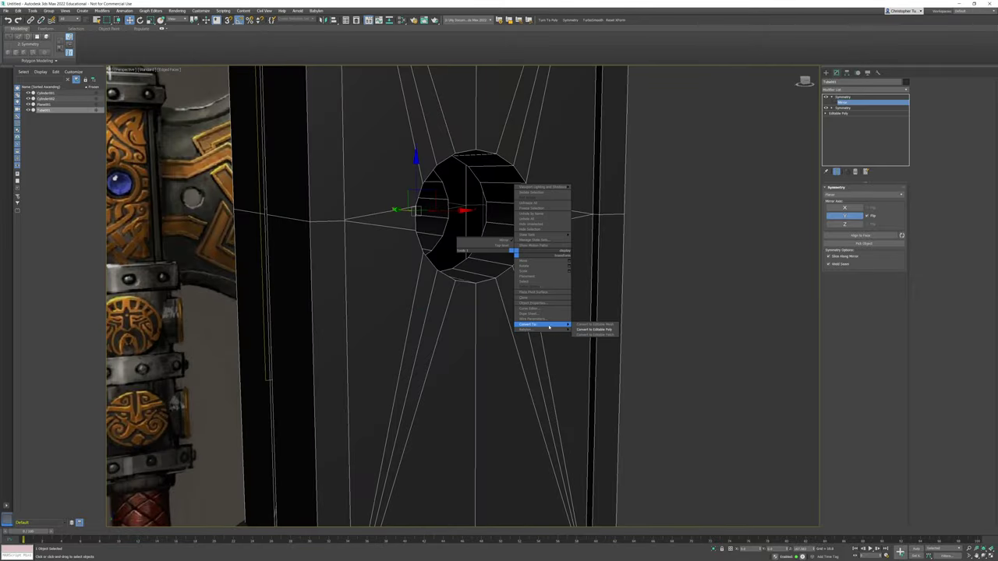
{"action": "left_click", "coordinate": [596, 329]}
Bridge the open inner borders of the front and back gem holes into one continuous tunnel
{"action": "left_click", "coordinate": [861, 196]}
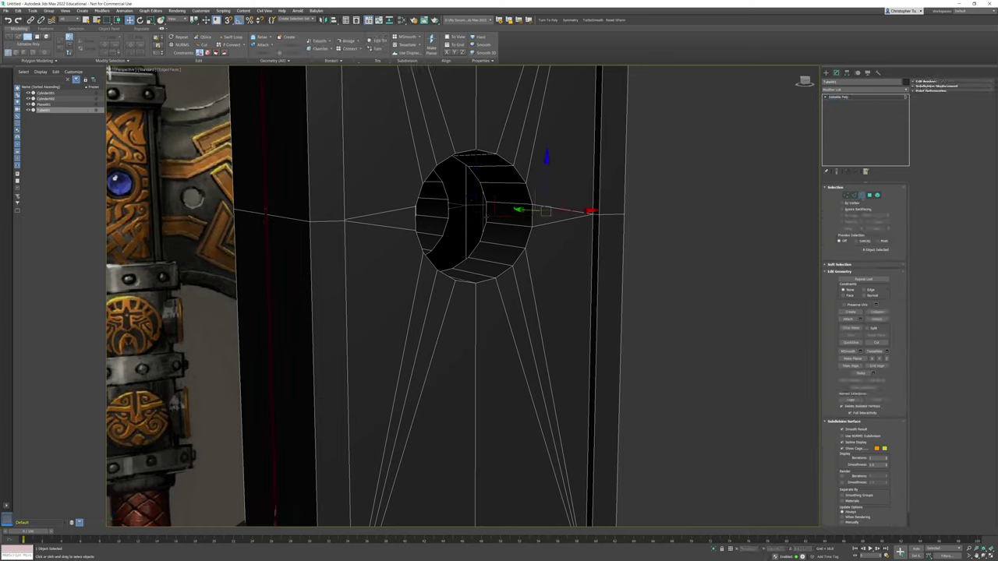
{"action": "left_click", "coordinate": [450, 203]}
{"action": "left_click", "coordinate": [485, 196], "text": "ctrl"}
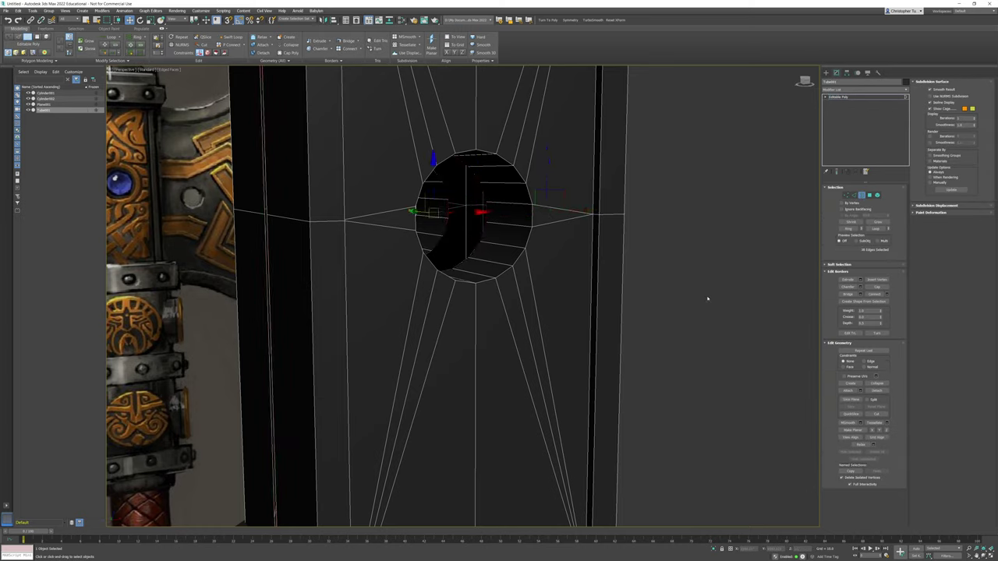
{"action": "left_click", "coordinate": [848, 295]}
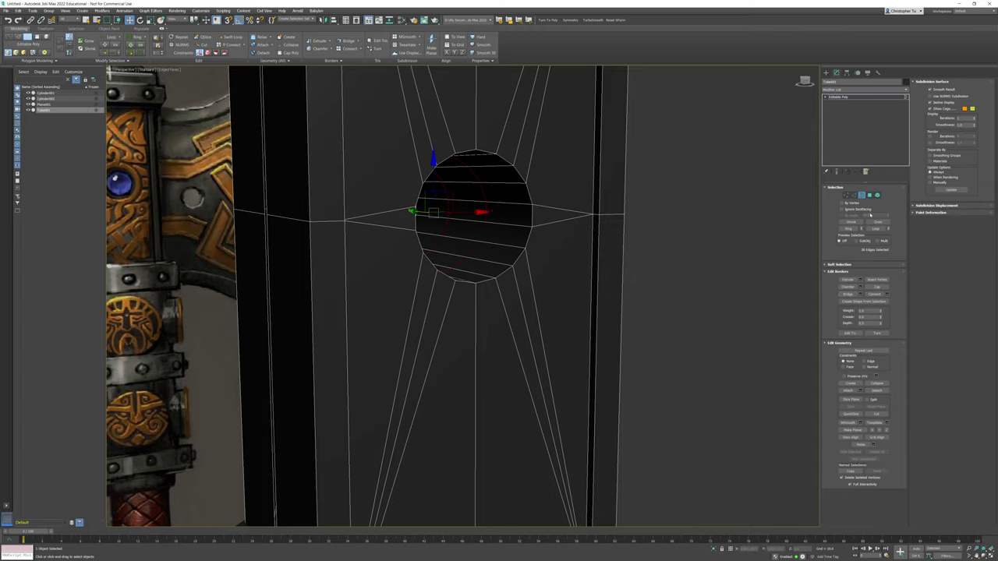
Collapse the duplicate vertex pairs at the upper end of the open centre seams on both side faces of the band
{"action": "middle_click_drag", "start_coordinate": [748, 179], "coordinate": [317, 205], "text": "alt"}
{"action": "left_click", "coordinate": [276, 194]}
{"action": "scroll", "coordinate": [312, 221], "scroll_direction": "down", "scroll_amount": 8}
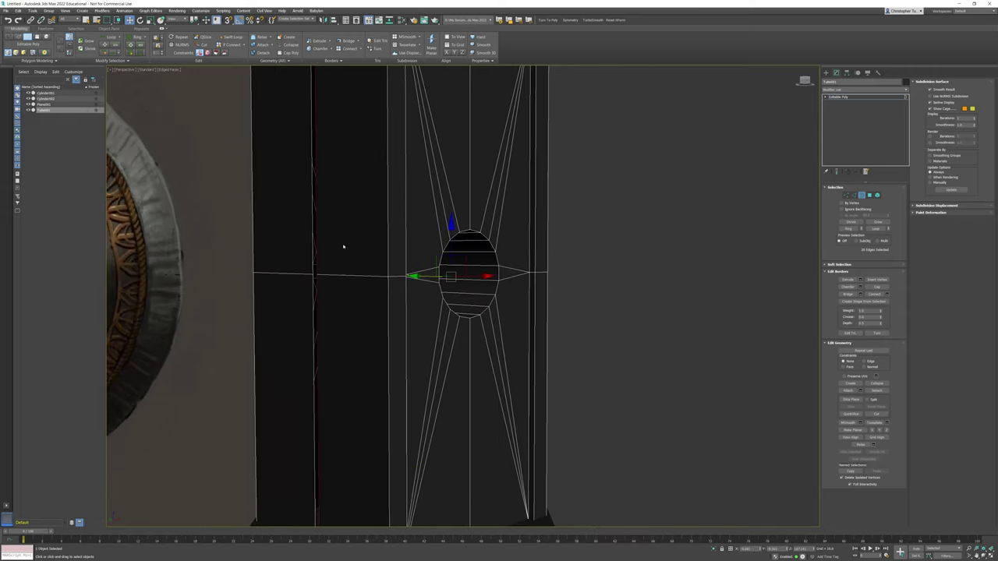
{"action": "key", "text": "F3"}
{"action": "middle_click_drag", "start_coordinate": [403, 200], "coordinate": [465, 156], "text": "alt"}
{"action": "scroll", "coordinate": [464, 194], "scroll_direction": "up", "scroll_amount": 5}
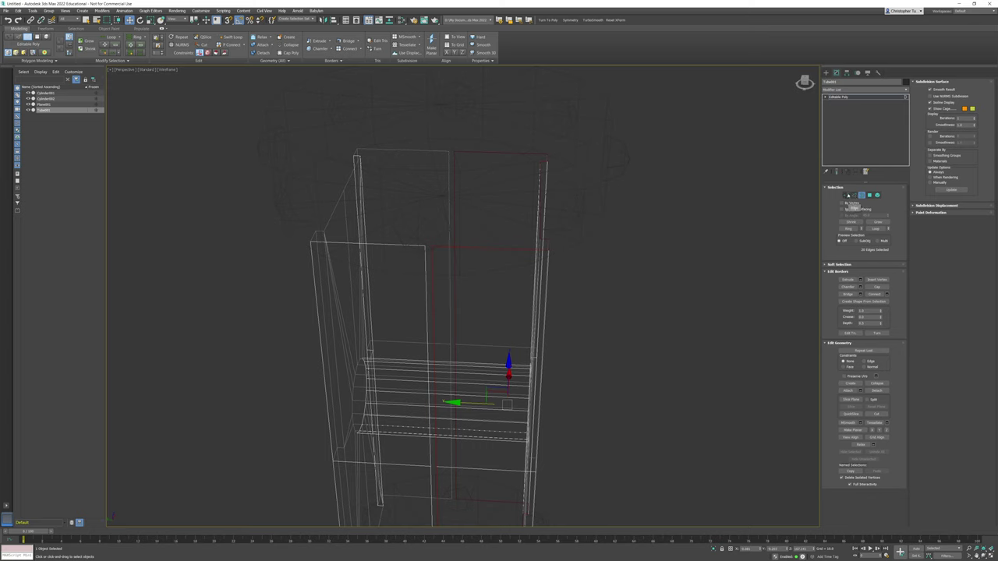
{"action": "left_click", "coordinate": [846, 196]}
{"action": "left_click_drag", "start_coordinate": [433, 134], "coordinate": [478, 170]}
{"action": "key", "text": "ctrl+alt+c"}
{"action": "left_click_drag", "start_coordinate": [409, 232], "coordinate": [455, 269]}
{"action": "key", "text": "ctrl+alt+c"}
Collapse the remaining duplicate vertex pairs at the middle and lower end of the band's two side seams
{"action": "left_click_drag", "start_coordinate": [437, 328], "coordinate": [466, 367]}
{"action": "key", "text": "ctrl+alt+c"}
{"action": "middle_click_drag", "start_coordinate": [459, 387], "coordinate": [423, 293]}
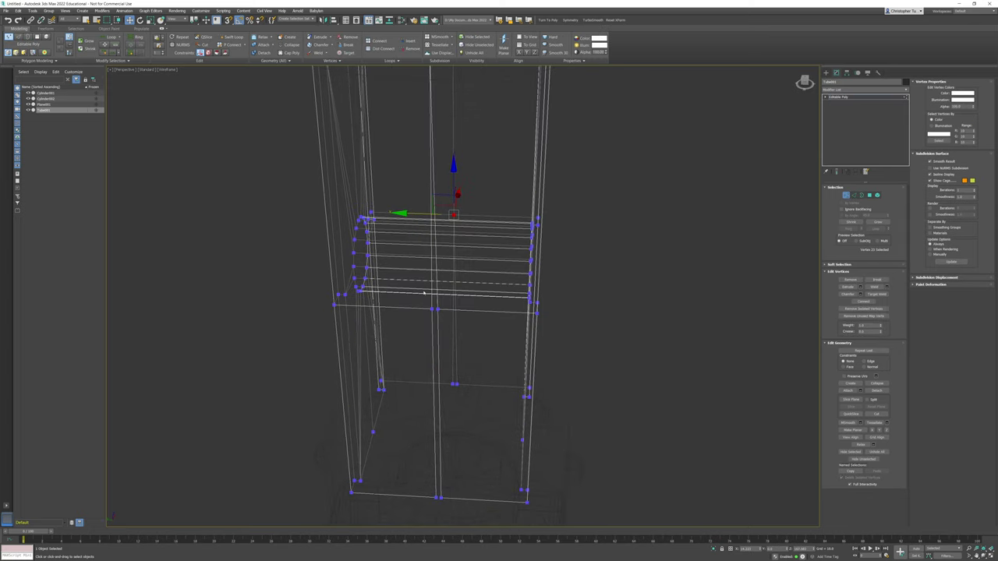
{"action": "key", "text": "ctrl+alt+c"}
{"action": "left_click_drag", "start_coordinate": [458, 342], "coordinate": [471, 400]}
{"action": "key", "text": "ctrl+alt+c"}
{"action": "left_click_drag", "start_coordinate": [419, 477], "coordinate": [460, 520]}
{"action": "key", "text": "ctrl+alt+c"}
Remove the vertical centre edges running along both side faces of the band
{"action": "middle_click_drag", "start_coordinate": [599, 382], "coordinate": [534, 382], "text": "alt"}
{"action": "left_click", "coordinate": [855, 196]}
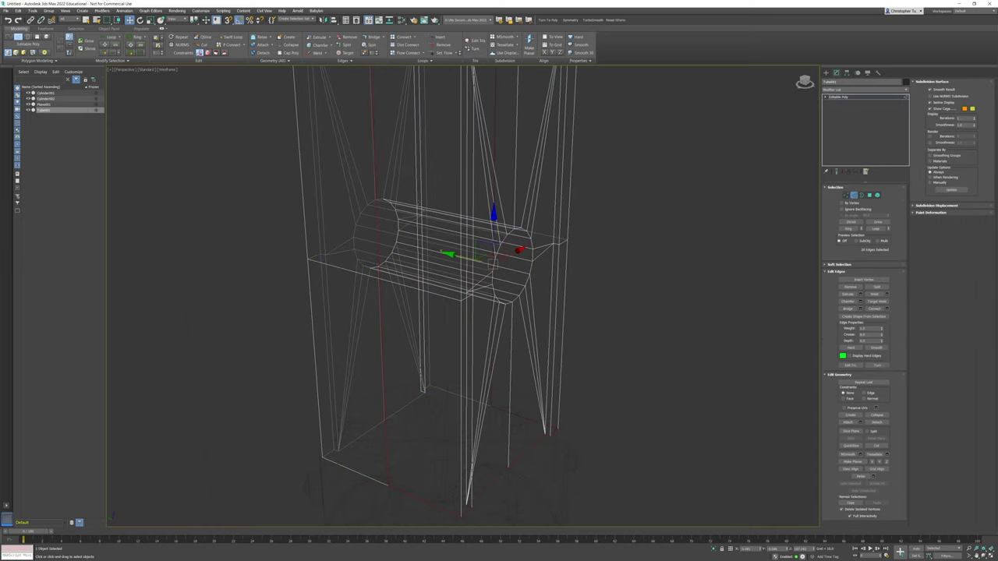
{"action": "middle_click_drag", "start_coordinate": [408, 203], "coordinate": [436, 317]}
{"action": "double_click", "coordinate": [525, 134]}
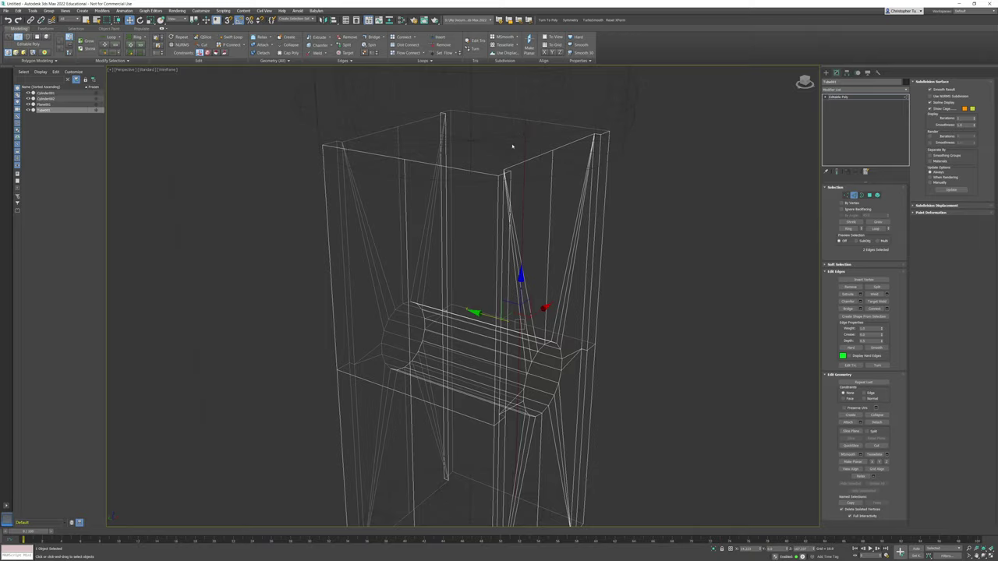
{"action": "double_click", "coordinate": [405, 177], "text": "ctrl"}
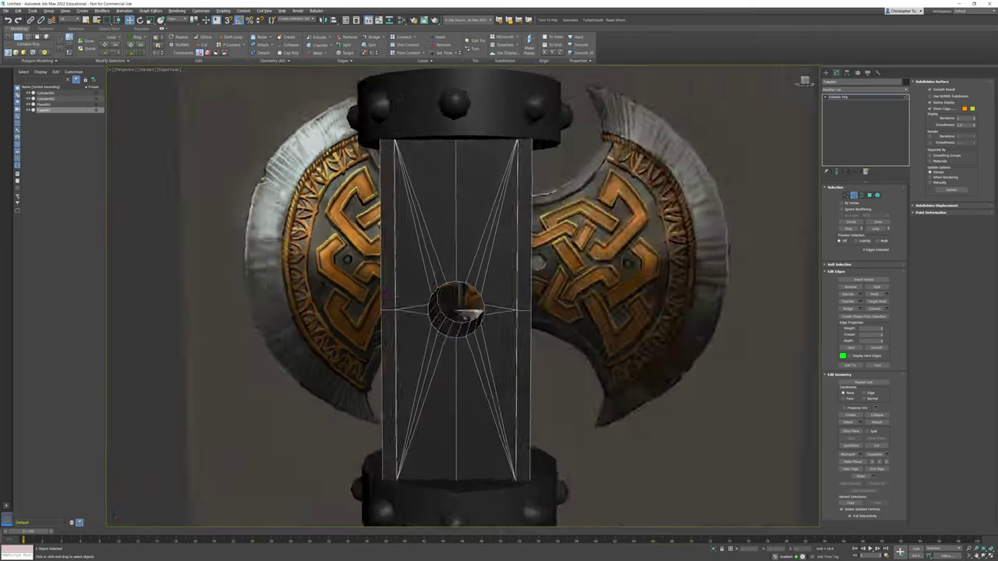
{"action": "middle_click_drag", "start_coordinate": [452, 223], "coordinate": [563, 218], "text": "alt"}
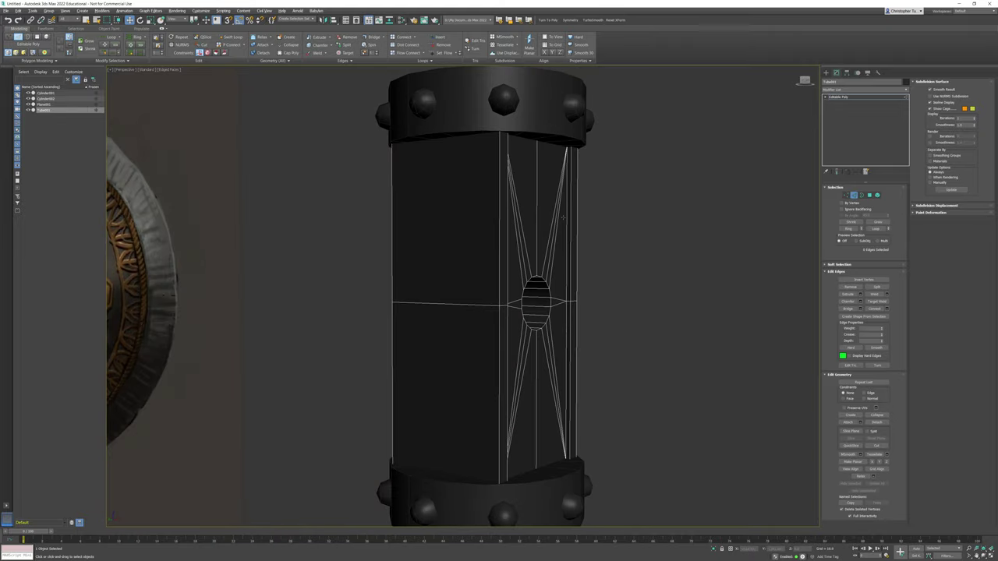
Leave edge editing in the front view and set the whole band's X and Y positions to 0
{"action": "key", "text": "f"}
{"action": "key", "text": "2"}
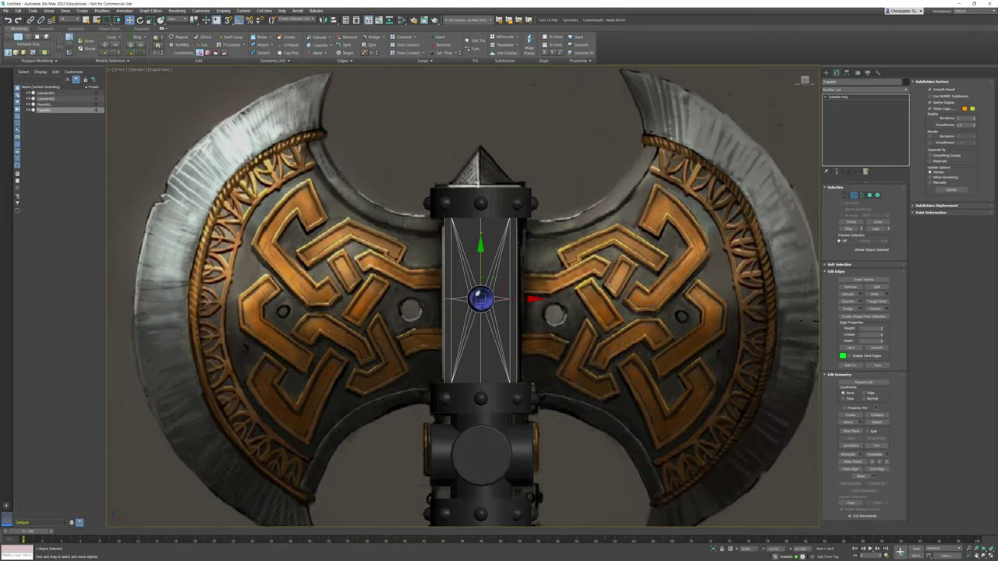
{"action": "middle_click_drag", "start_coordinate": [499, 296], "coordinate": [494, 252]}
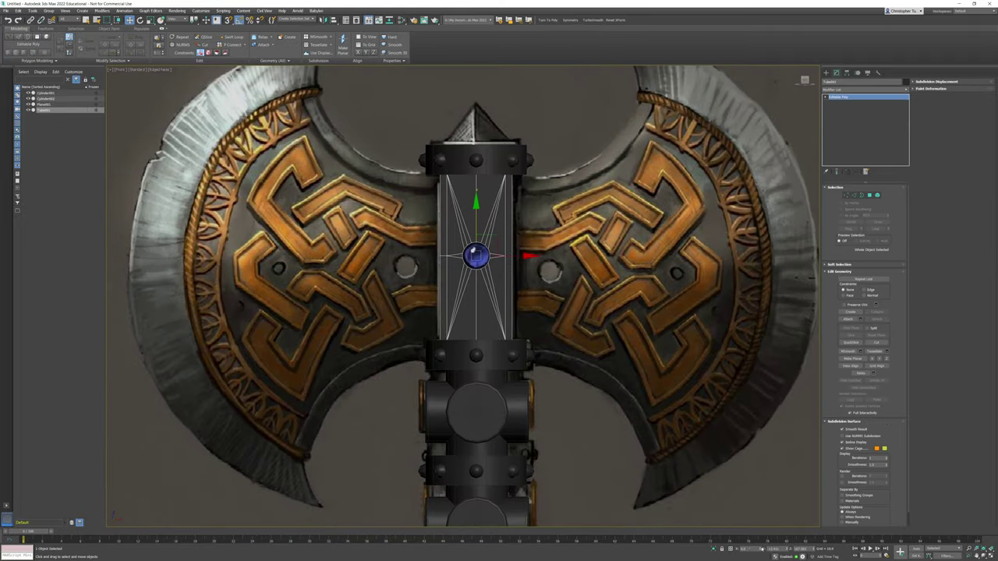
{"action": "right_click", "coordinate": [788, 550]}
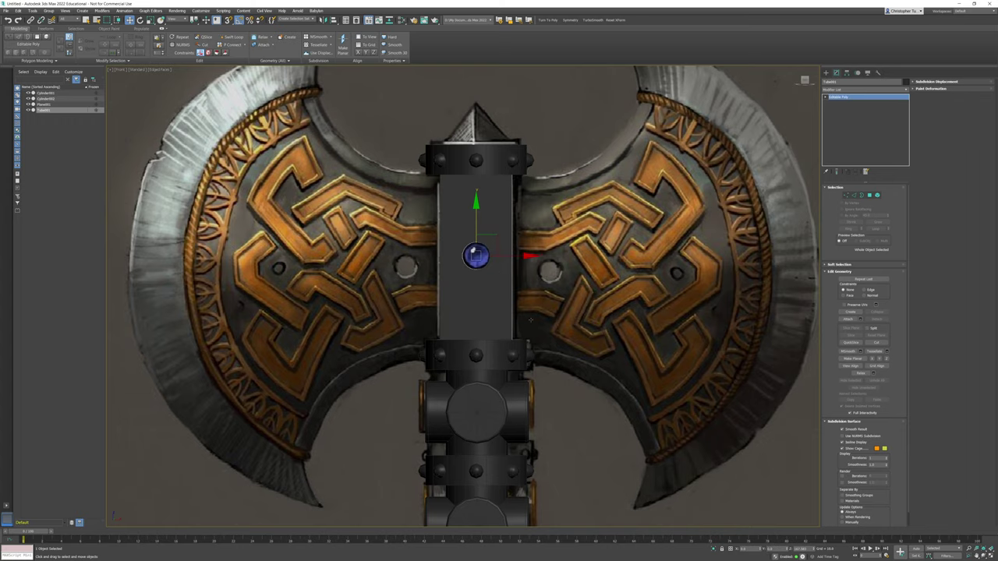
Create a sphere primitive in the front view, centred on the blue gem and sized to the gem hole's radius
{"action": "middle_click_drag", "start_coordinate": [531, 320], "coordinate": [532, 333]}
{"action": "scroll", "coordinate": [521, 313], "scroll_direction": "up", "scroll_amount": 3}
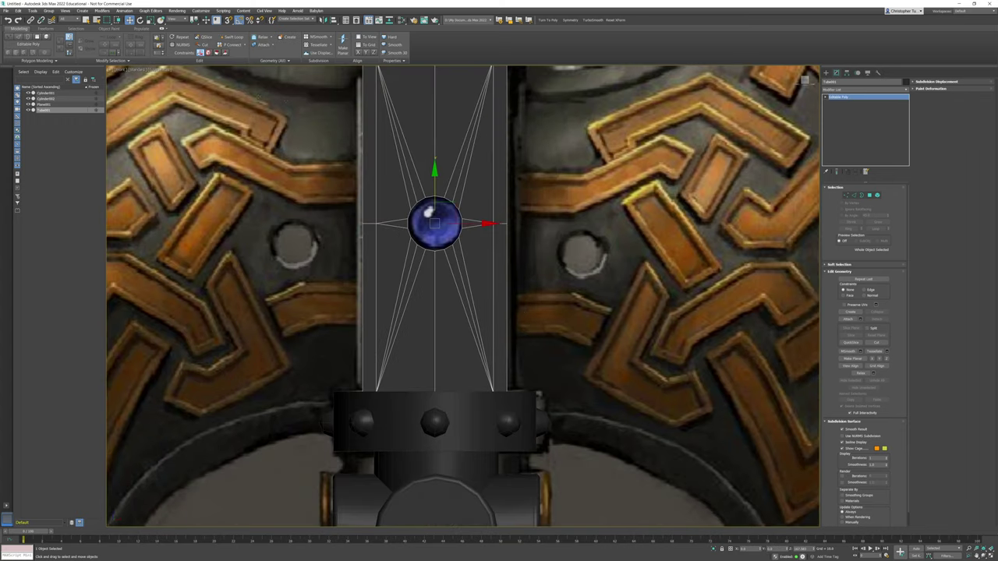
{"action": "left_click", "coordinate": [826, 73]}
{"action": "left_click", "coordinate": [845, 123]}
{"action": "middle_click_drag", "start_coordinate": [427, 222], "coordinate": [445, 294]}
{"action": "scroll", "coordinate": [445, 293], "scroll_direction": "up", "scroll_amount": 4}
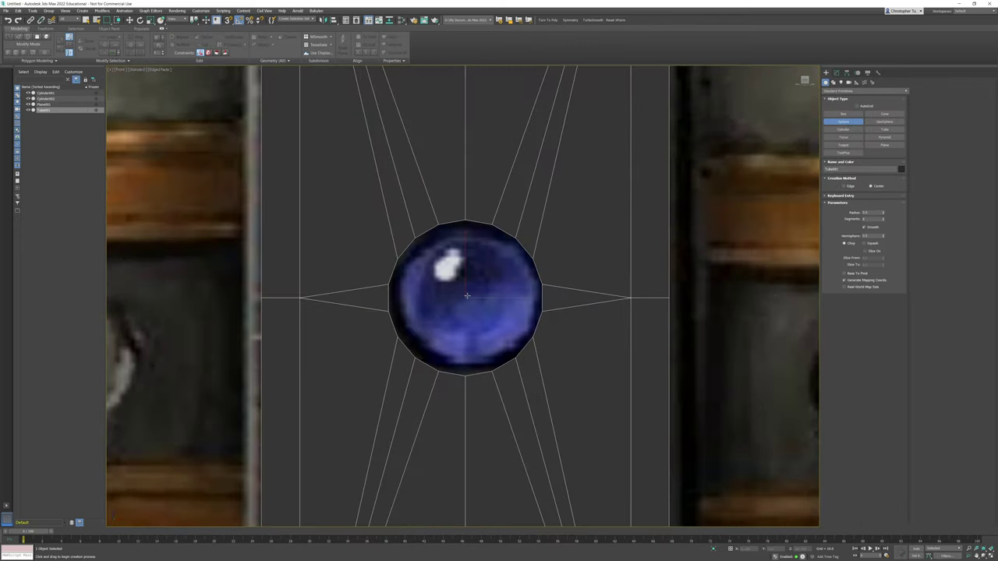
{"action": "left_click_drag", "start_coordinate": [465, 297], "coordinate": [515, 360]}
{"action": "key", "text": "F3"}
{"action": "middle_click_drag", "start_coordinate": [503, 284], "coordinate": [505, 296]}
{"action": "key", "text": "w"}
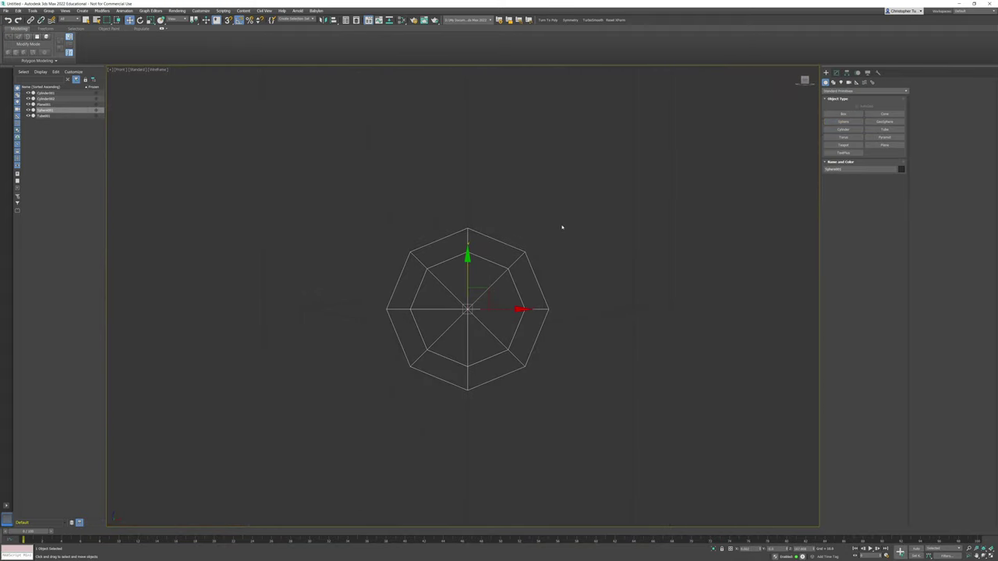
Change the central band's object colour to light cyan to set it apart from the sphere
{"action": "left_click_drag", "start_coordinate": [560, 241], "coordinate": [528, 280]}
{"action": "left_click", "coordinate": [513, 280]}
{"action": "left_click_drag", "start_coordinate": [538, 139], "coordinate": [584, 161]}
{"action": "key", "text": "ctrl+z"}
{"action": "left_click", "coordinate": [901, 169]}
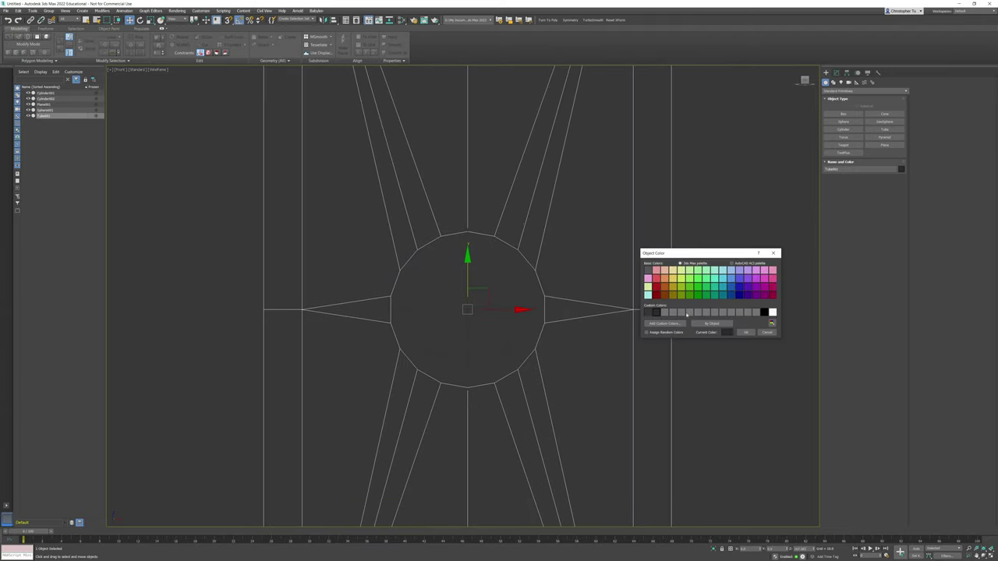
{"action": "left_click", "coordinate": [648, 294]}
{"action": "left_click", "coordinate": [744, 333]}
Set the gem sphere's segments to 18 so its outline matches the vertices of the hole
{"action": "left_click", "coordinate": [442, 277]}
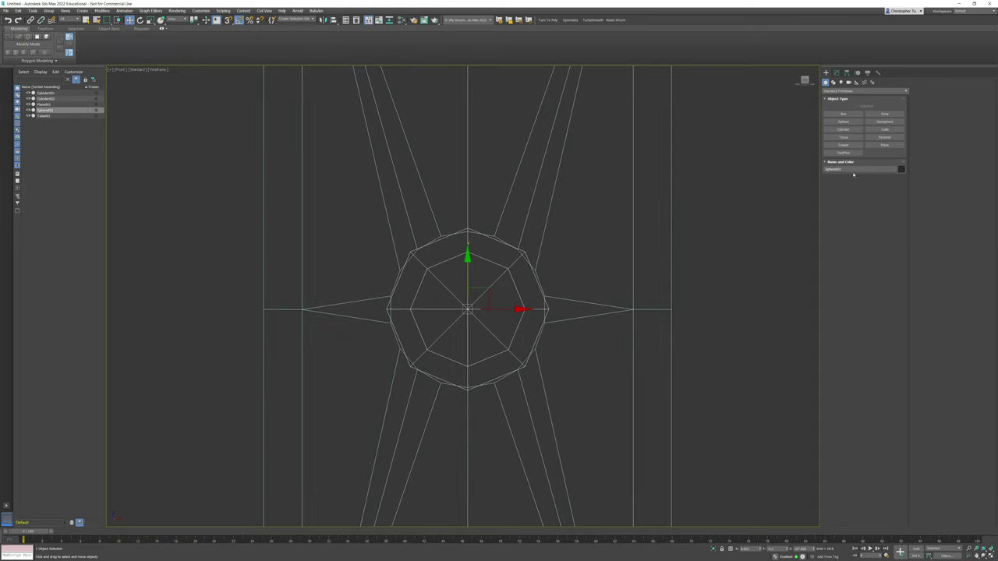
{"action": "left_click", "coordinate": [836, 73]}
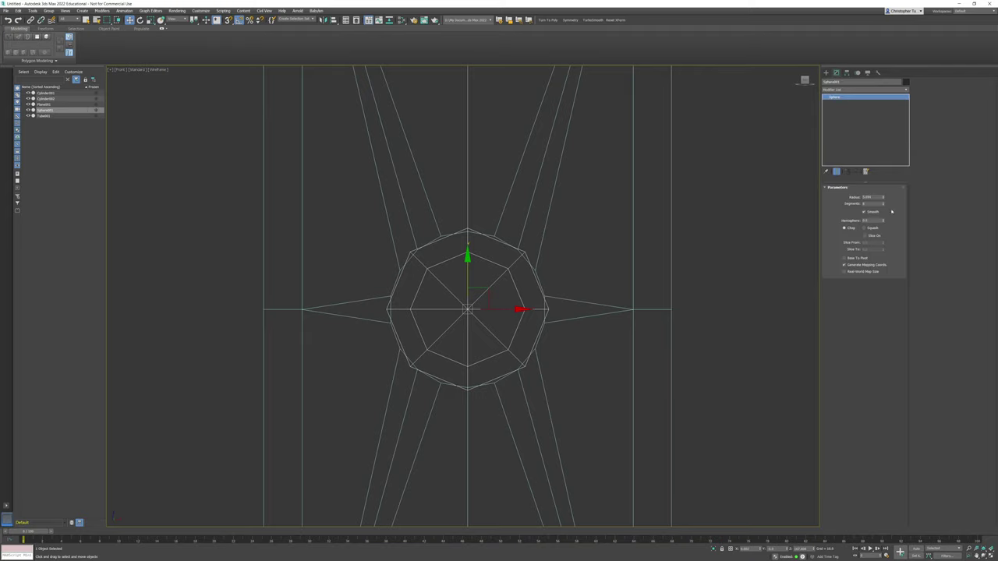
{"action": "left_click", "coordinate": [883, 203]}
{"action": "left_click", "coordinate": [883, 203]}
{"action": "left_click", "coordinate": [883, 203]}
{"action": "left_click", "coordinate": [883, 203]}
{"action": "left_click", "coordinate": [883, 203]}
{"action": "left_click", "coordinate": [883, 203]}
{"action": "left_click", "coordinate": [883, 203]}
{"action": "left_click_drag", "start_coordinate": [883, 204], "coordinate": [883, 204]}
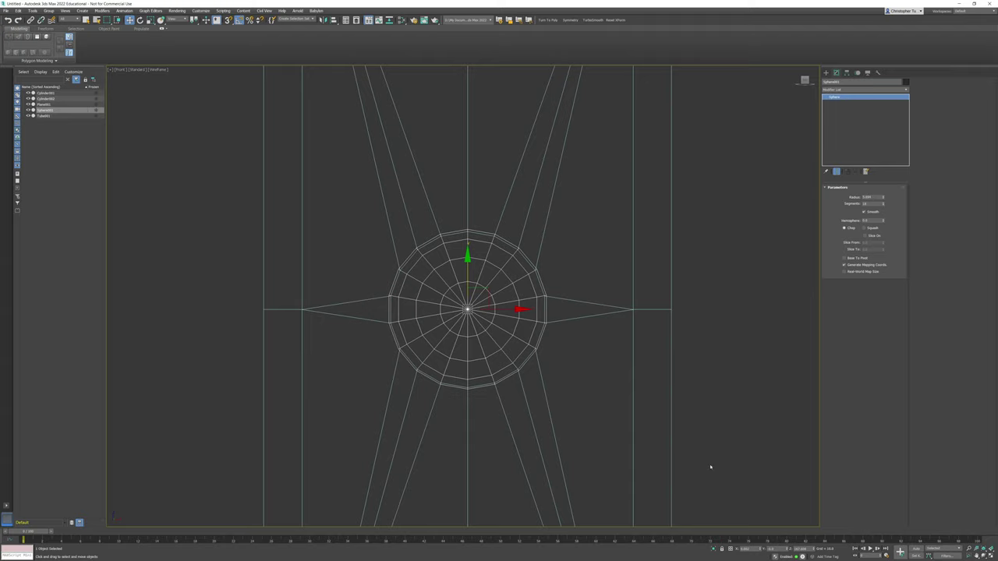
Select a polygon on the band's side face and copy its Y coordinate as the band's depth centre
{"action": "middle_click_drag", "start_coordinate": [625, 296], "coordinate": [621, 296]}
{"action": "scroll", "coordinate": [621, 304], "scroll_direction": "down", "scroll_amount": 3}
{"action": "key", "text": "p"}
{"action": "mouse_move", "coordinate": [546, 302]}
{"action": "middle_mouse_down", "text": "alt"}
{"action": "mouse_move", "coordinate": [544, 309]}
{"action": "mouse_move", "coordinate": [563, 300]}
{"action": "middle_mouse_up", "text": "alt"}
{"action": "left_click", "coordinate": [424, 190]}
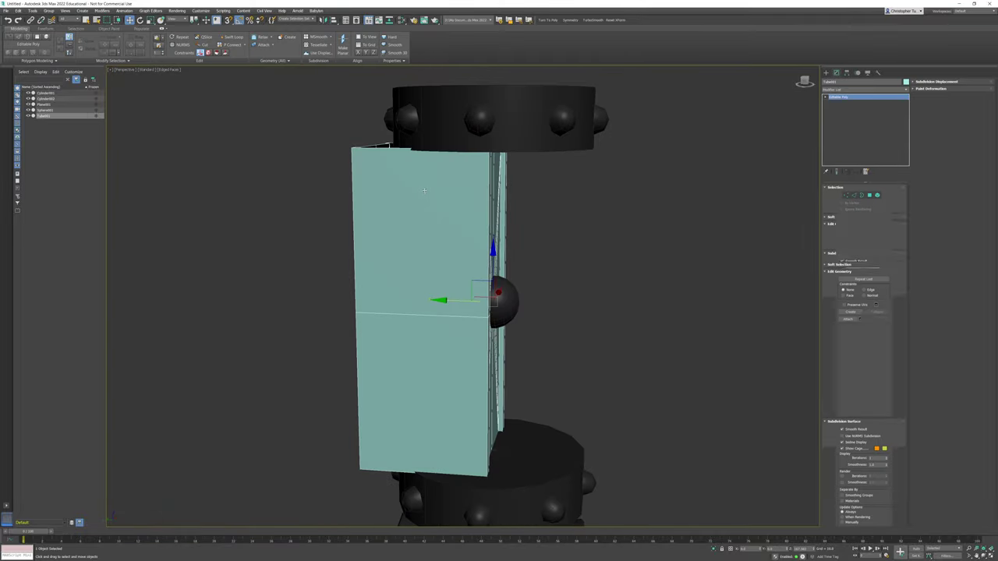
{"action": "left_click", "coordinate": [870, 196]}
{"action": "left_click", "coordinate": [870, 195]}
{"action": "left_click", "coordinate": [415, 276]}
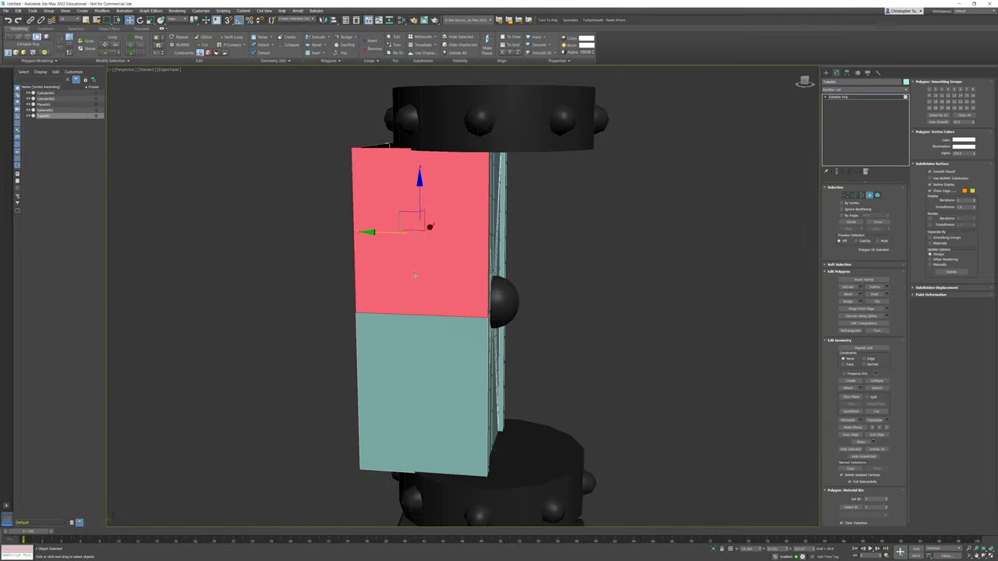
{"action": "left_click_drag", "start_coordinate": [778, 549], "coordinate": [717, 549]}
Move only the band's pivot to the copied Y value and set the band's Y position to 0
{"action": "left_click", "coordinate": [870, 196]}
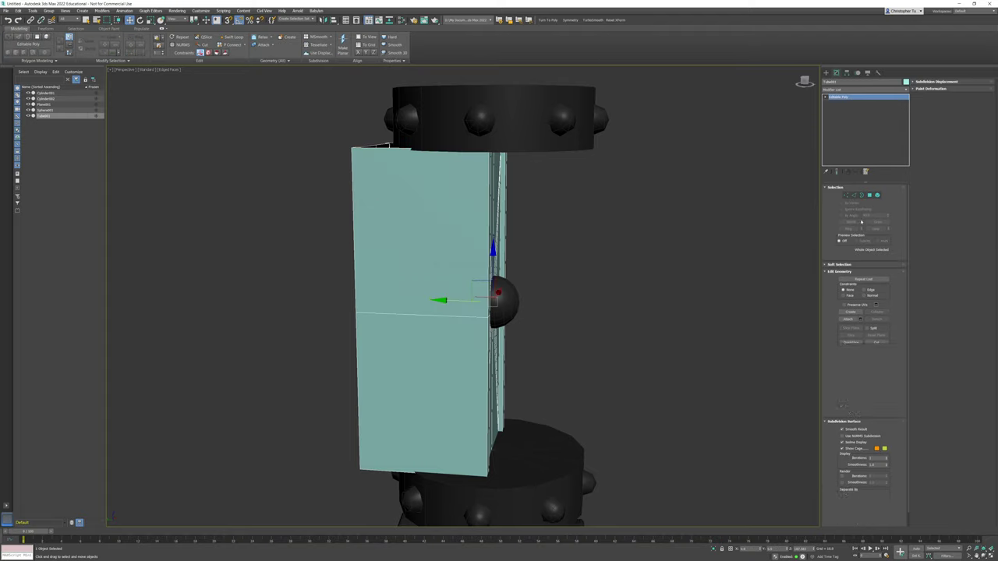
{"action": "left_click", "coordinate": [847, 73]}
{"action": "left_click", "coordinate": [863, 115]}
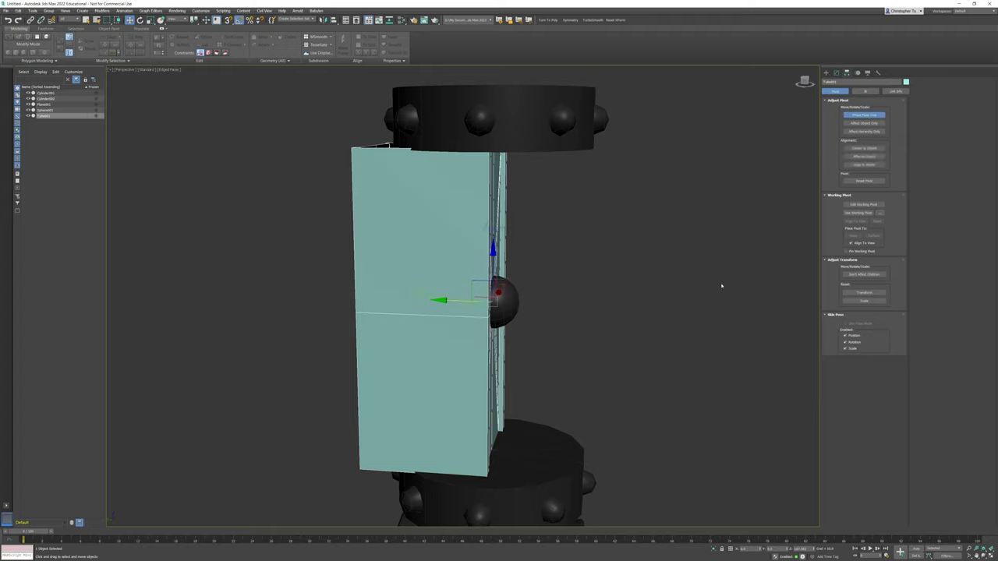
{"action": "double_click", "coordinate": [770, 548]}
{"action": "key", "text": "ctrl+z"}
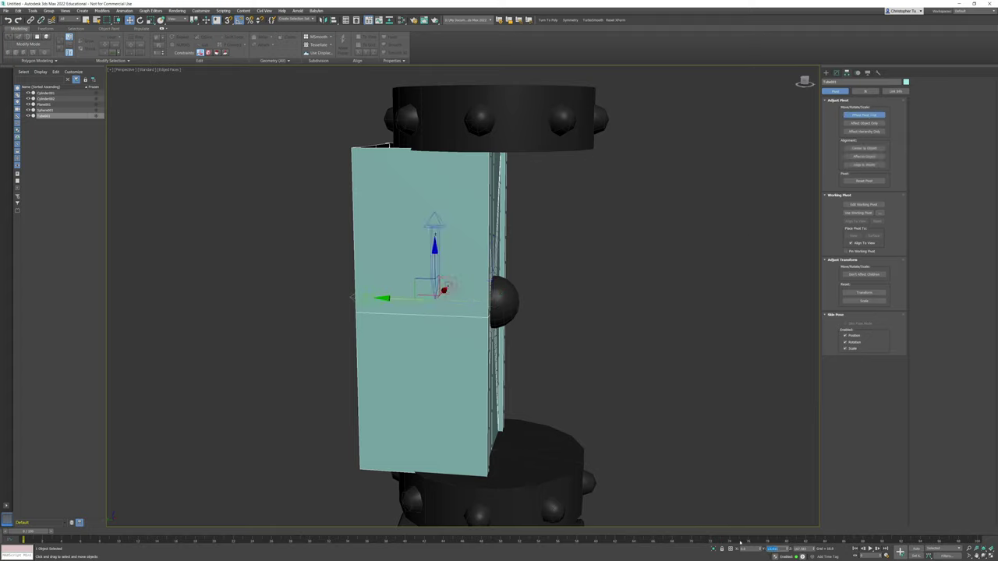
{"action": "left_click", "coordinate": [836, 73]}
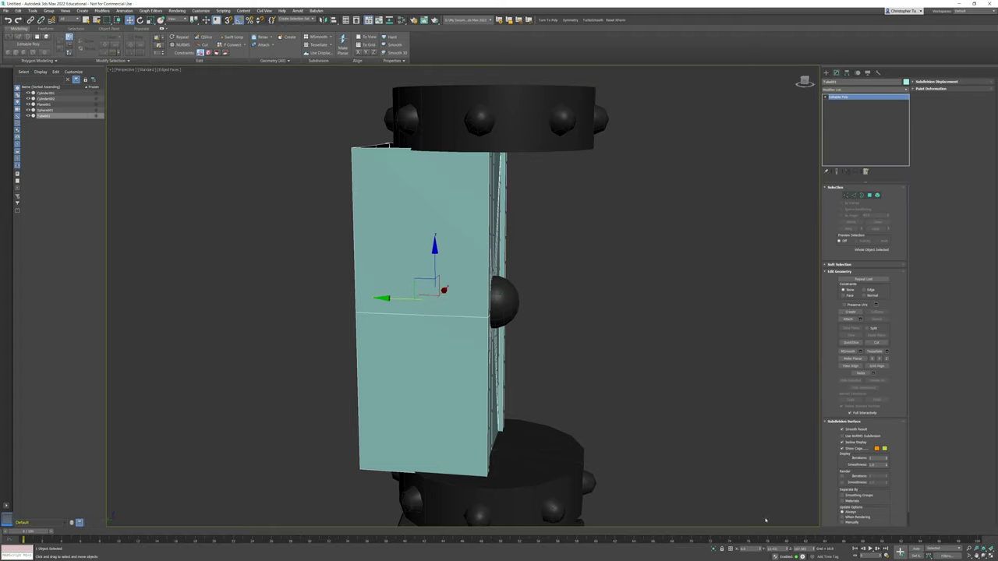
{"action": "right_click", "coordinate": [788, 549]}
Select the gem sphere inside the tunnel and convert it to an editable poly
{"action": "middle_click_drag", "start_coordinate": [593, 304], "coordinate": [520, 276], "text": "alt"}
{"action": "scroll", "coordinate": [464, 285], "scroll_direction": "up", "scroll_amount": 4}
{"action": "key", "text": "F3"}
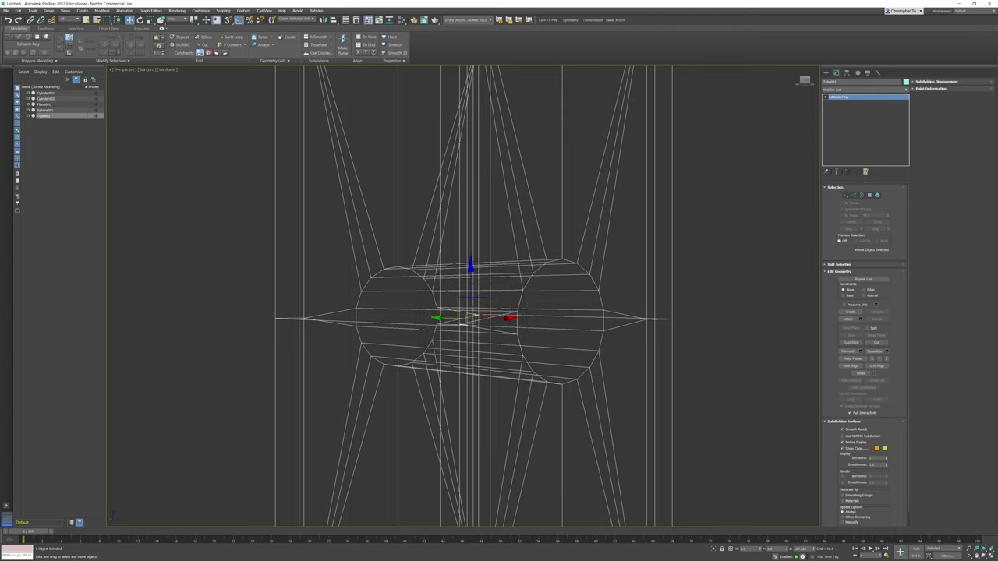
{"action": "left_click", "coordinate": [525, 305]}
{"action": "middle_click_drag", "start_coordinate": [515, 290], "coordinate": [585, 255], "text": "alt"}
{"action": "scroll", "coordinate": [536, 286], "scroll_direction": "down", "scroll_amount": 3}
{"action": "right_click", "coordinate": [585, 255]}
{"action": "mouse_move", "coordinate": [612, 331]}
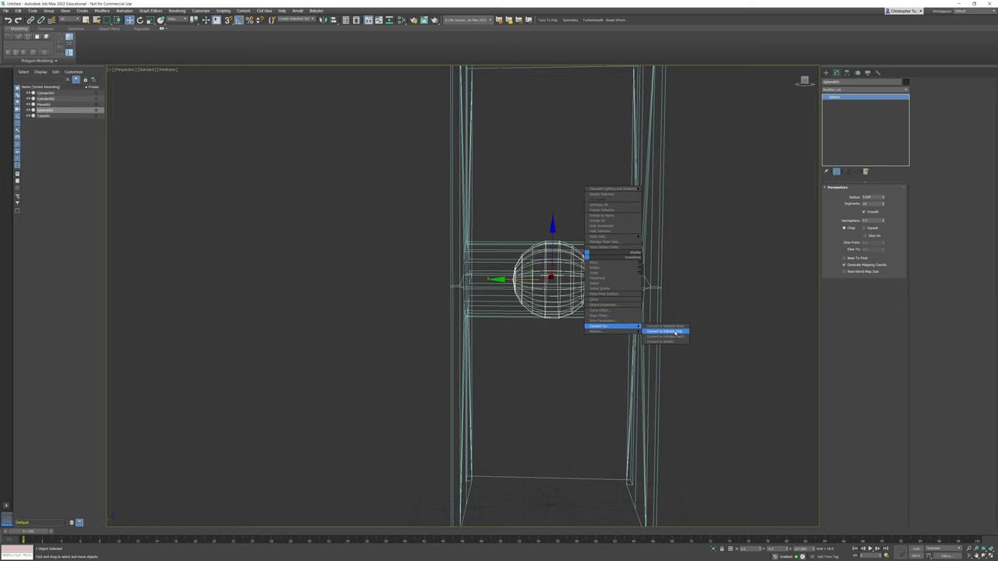
{"action": "left_click", "coordinate": [675, 332]}
Delete the middle ring of polygons so the sphere splits into a front and a back half
{"action": "left_click", "coordinate": [869, 196]}
{"action": "middle_click_drag", "start_coordinate": [566, 239], "coordinate": [557, 224]}
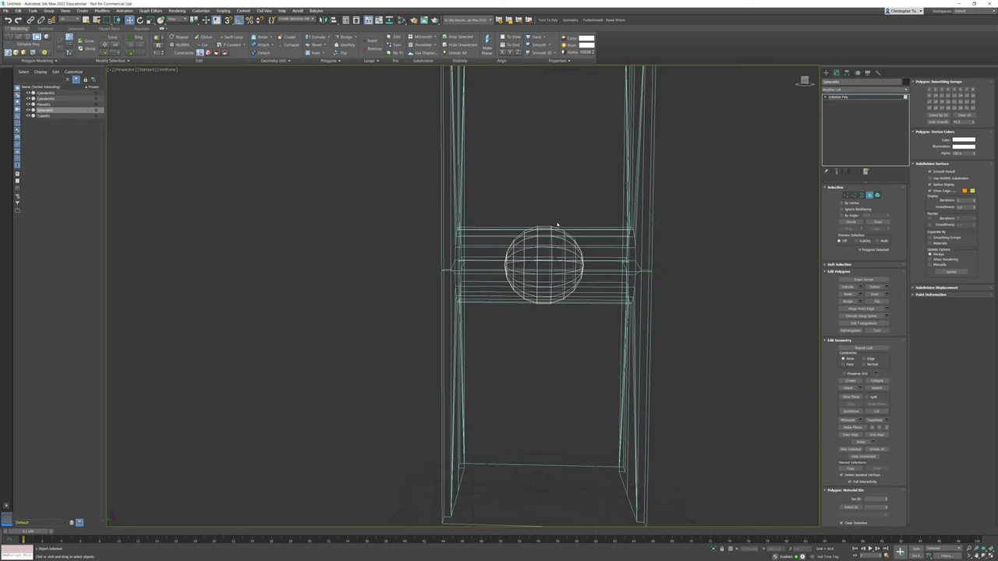
{"action": "left_click_drag", "start_coordinate": [541, 325], "coordinate": [542, 325]}
{"action": "key", "text": "Delete"}
Move the front half-sphere element along Y to the front opening of the gem hole and adjust its Y position
{"action": "middle_click_drag", "start_coordinate": [593, 255], "coordinate": [584, 266]}
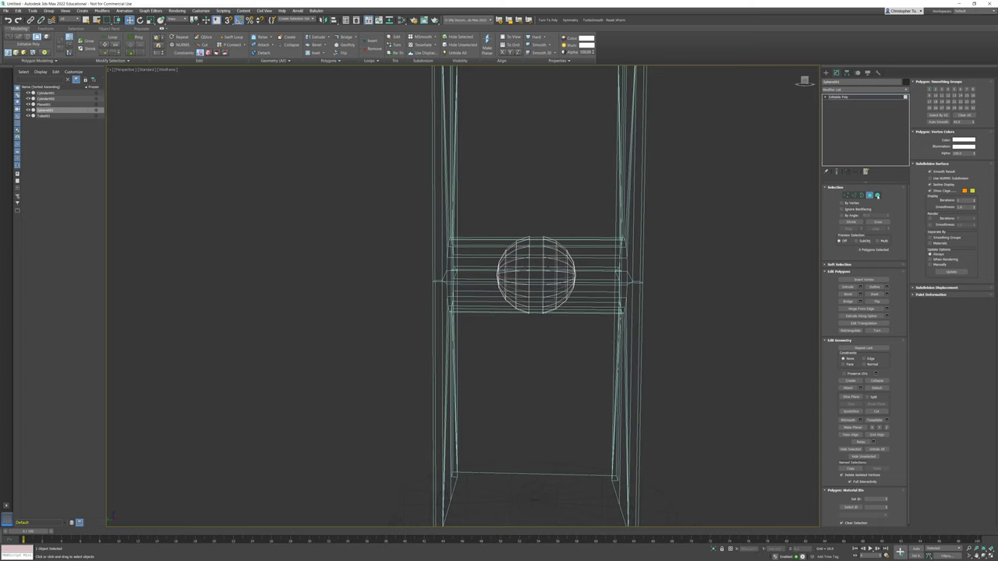
{"action": "left_click", "coordinate": [877, 197]}
{"action": "left_click", "coordinate": [566, 278]}
{"action": "middle_click_drag", "start_coordinate": [515, 274], "coordinate": [465, 232]}
{"action": "left_click_drag", "start_coordinate": [465, 232], "coordinate": [531, 232]}
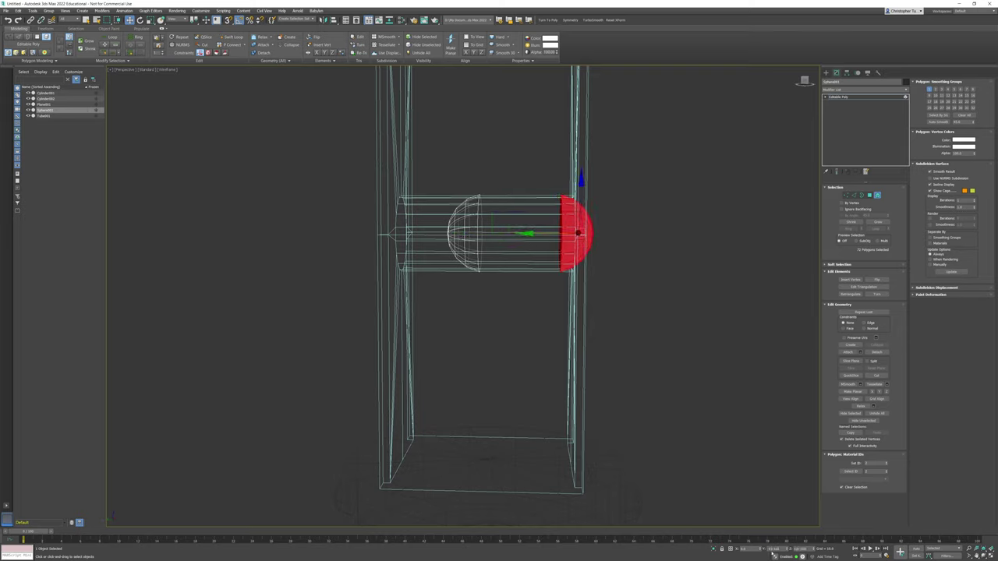
{"action": "left_click_drag", "start_coordinate": [769, 548], "coordinate": [819, 545]}
{"action": "key", "text": "Return"}
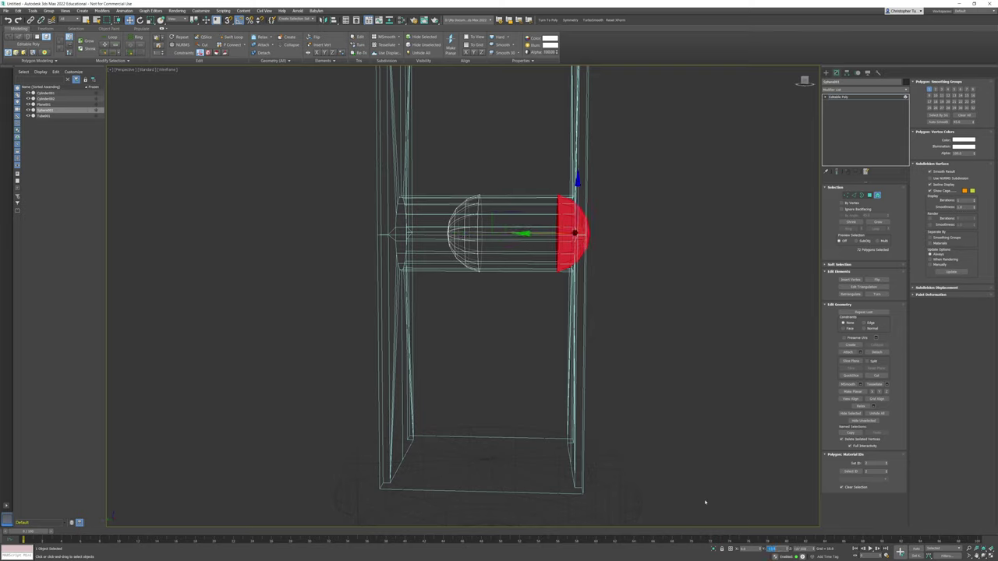
Set the back half-sphere element's Y position to 13 and finish editing the gem
{"action": "left_click_drag", "start_coordinate": [425, 167], "coordinate": [537, 390]}
{"action": "double_click", "coordinate": [772, 549]}
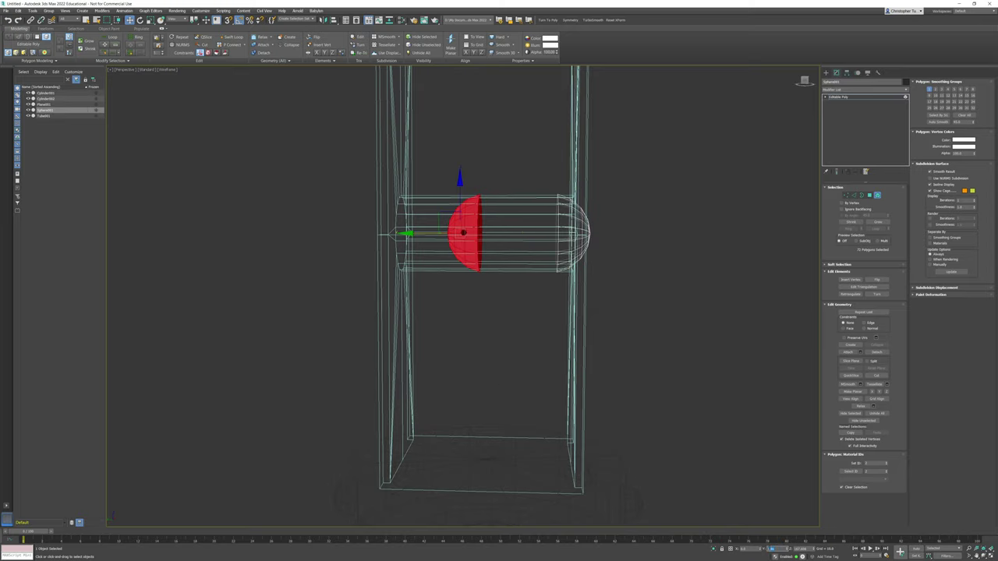
{"action": "type", "text": "13"}
{"action": "key", "text": "Return"}
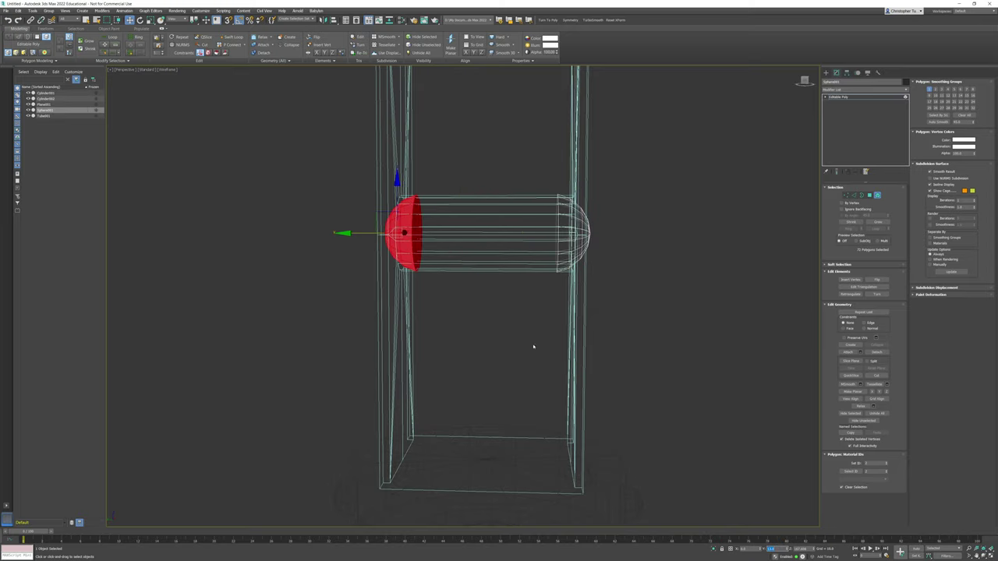
{"action": "key", "text": "F3"}
{"action": "middle_click_drag", "start_coordinate": [679, 270], "coordinate": [625, 266], "text": "alt"}
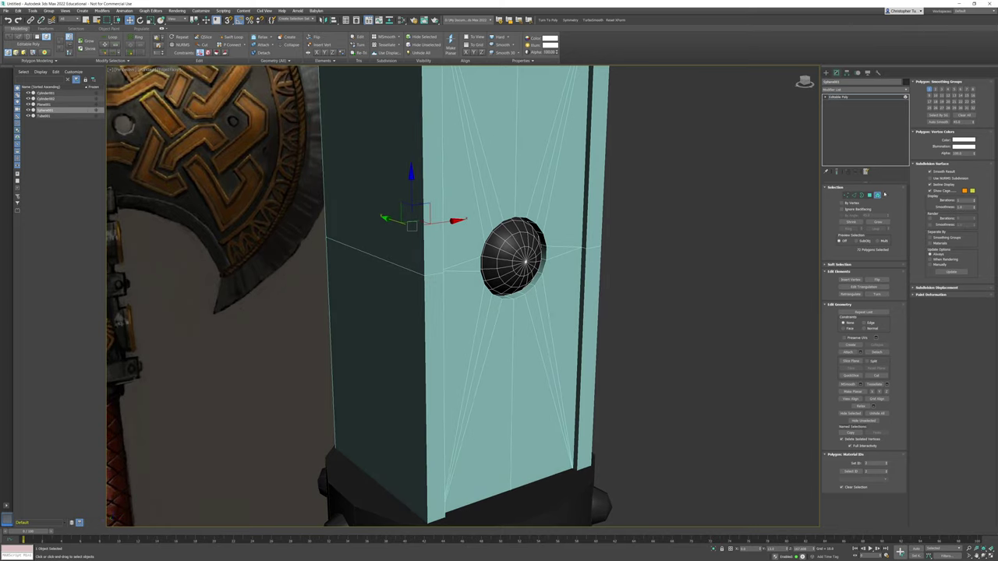
{"action": "left_click", "coordinate": [878, 196]}
{"action": "left_click", "coordinate": [723, 222]}
Change the central band's object colour back to the custom dark grey and turn off the edge display
{"action": "left_click", "coordinate": [592, 209]}
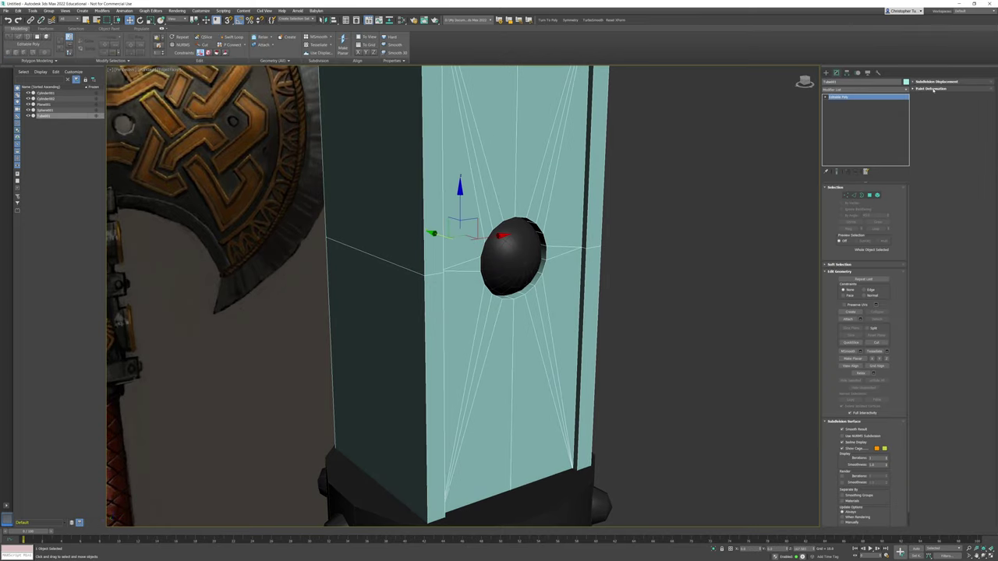
{"action": "left_click", "coordinate": [906, 82]}
{"action": "left_click", "coordinate": [657, 313]}
{"action": "left_click", "coordinate": [746, 333]}
{"action": "key", "text": "F4"}
Move the reference image plane slightly upward in the front view so the painted blade holes line up level with the gem
{"action": "scroll", "coordinate": [667, 230], "scroll_direction": "down", "scroll_amount": 4}
{"action": "middle_click_drag", "start_coordinate": [667, 229], "coordinate": [640, 152]}
{"action": "scroll", "coordinate": [652, 239], "scroll_direction": "down", "scroll_amount": 5}
{"action": "scroll", "coordinate": [639, 152], "scroll_direction": "up", "scroll_amount": 2}
{"action": "middle_click_drag", "start_coordinate": [639, 152], "coordinate": [507, 112], "text": "alt"}
{"action": "mouse_move", "coordinate": [454, 163]}
{"action": "middle_mouse_down", "text": "alt"}
{"action": "mouse_move", "coordinate": [566, 196]}
{"action": "mouse_move", "coordinate": [555, 338]}
{"action": "middle_mouse_up", "text": "alt"}
{"action": "key", "text": "f"}
{"action": "scroll", "coordinate": [554, 338], "scroll_direction": "down", "scroll_amount": 4}
{"action": "key", "text": "F3"}
{"action": "middle_click_drag", "start_coordinate": [641, 207], "coordinate": [599, 314]}
{"action": "left_click", "coordinate": [594, 323]}
{"action": "middle_click_drag", "start_coordinate": [573, 355], "coordinate": [536, 228]}
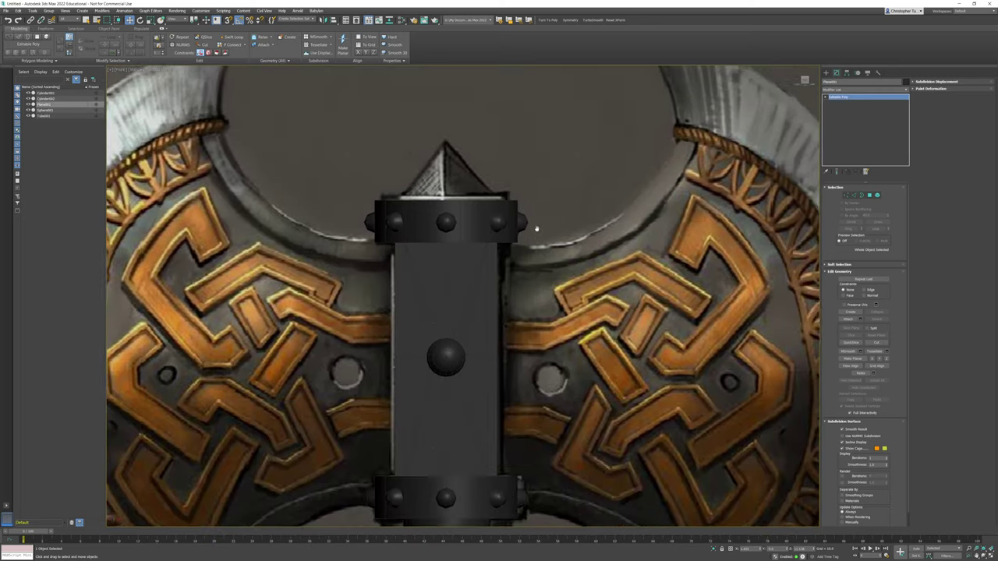
{"action": "scroll", "coordinate": [542, 245], "scroll_direction": "down", "scroll_amount": 4}
{"action": "left_click_drag", "start_coordinate": [579, 399], "coordinate": [580, 391]}
{"action": "middle_click_drag", "start_coordinate": [558, 308], "coordinate": [561, 366]}
{"action": "left_click", "coordinate": [827, 73]}
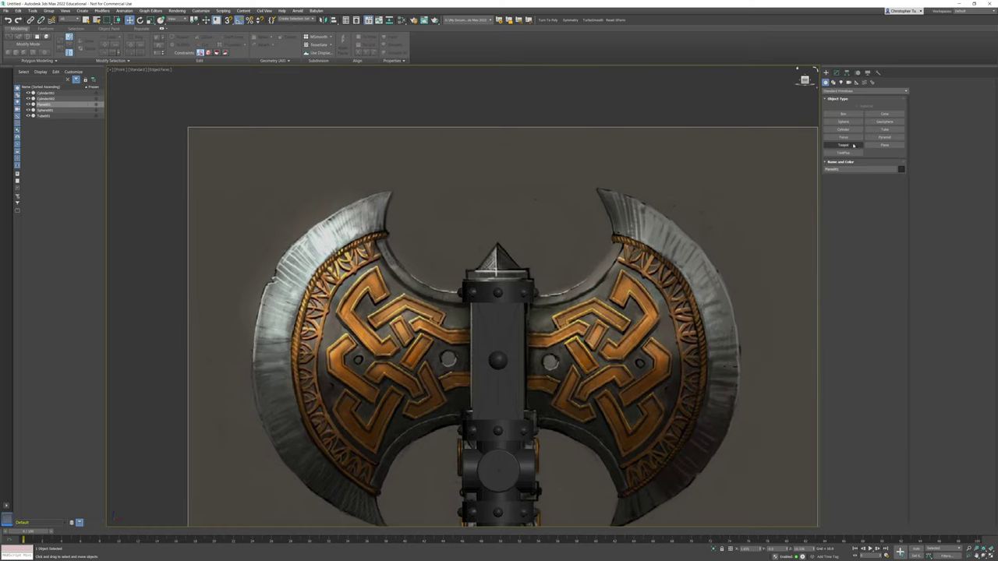
Create a pyramid primitive above the axe head in the front view
{"action": "left_click", "coordinate": [883, 138]}
{"action": "scroll", "coordinate": [496, 257], "scroll_direction": "up", "scroll_amount": 3}
{"action": "scroll", "coordinate": [490, 265], "scroll_direction": "up", "scroll_amount": 2}
{"action": "left_click_drag", "start_coordinate": [449, 149], "coordinate": [562, 261]}
{"action": "left_click", "coordinate": [528, 173]}
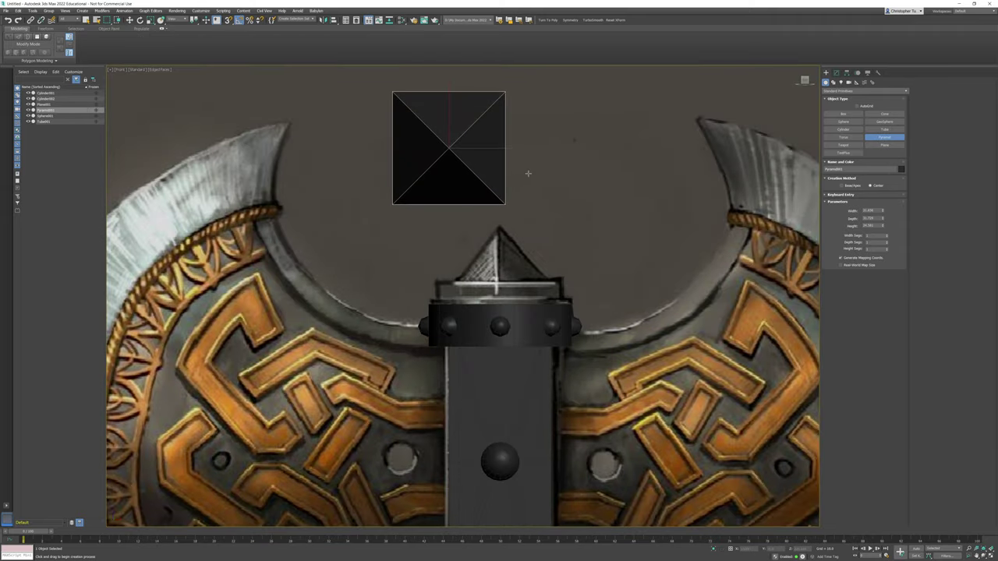
Rotate the pyramid 90 degrees so its tip points up, and turn it 45 degrees about its vertical axis
{"action": "key", "text": "w"}
{"action": "key", "text": "e"}
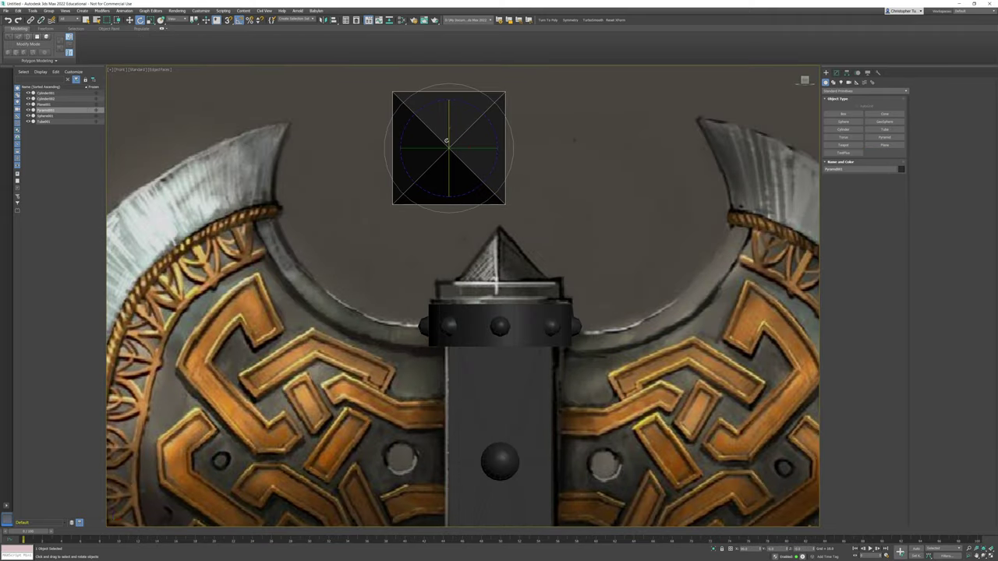
{"action": "left_click_drag", "start_coordinate": [448, 140], "coordinate": [455, 115]}
{"action": "left_click_drag", "start_coordinate": [424, 149], "coordinate": [436, 148]}
{"action": "key", "text": "w"}
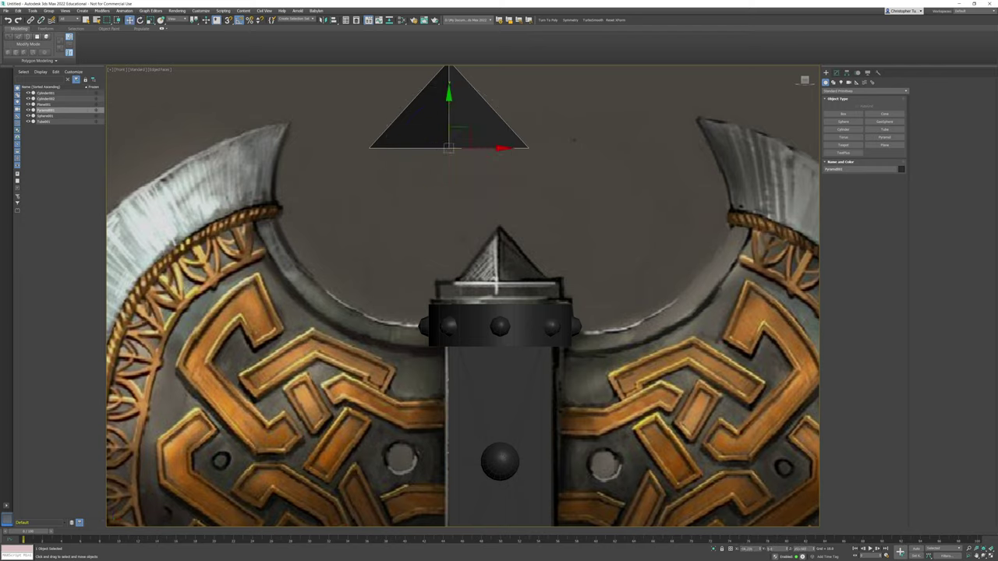
Set the pyramid's X position to 0, lower it onto the painted spike's base and make it see-through
{"action": "right_click", "coordinate": [761, 550]}
{"action": "left_click_drag", "start_coordinate": [503, 97], "coordinate": [512, 235]}
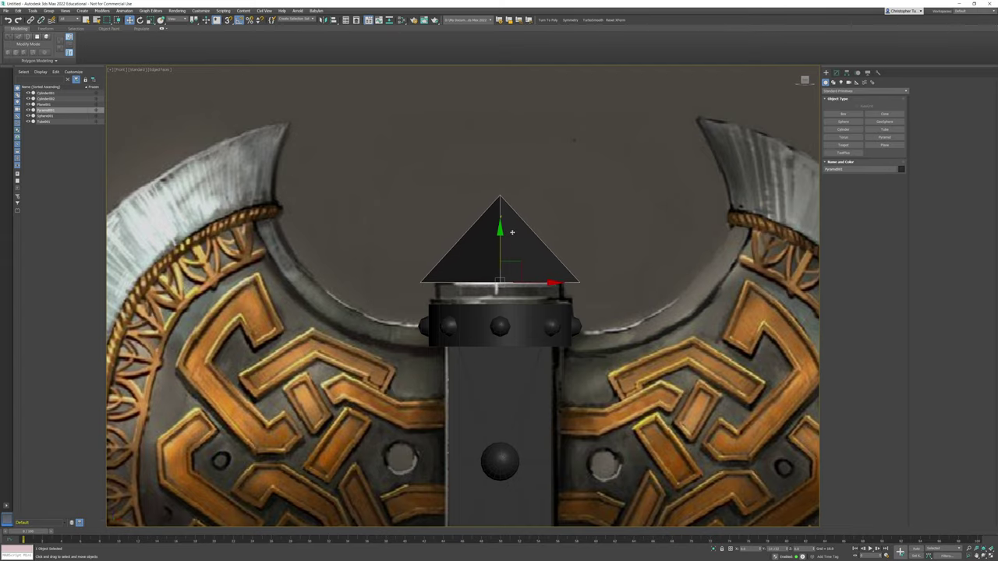
{"action": "key", "text": "F3"}
{"action": "scroll", "coordinate": [536, 272], "scroll_direction": "up", "scroll_amount": 4}
{"action": "middle_click_drag", "start_coordinate": [515, 280], "coordinate": [529, 292]}
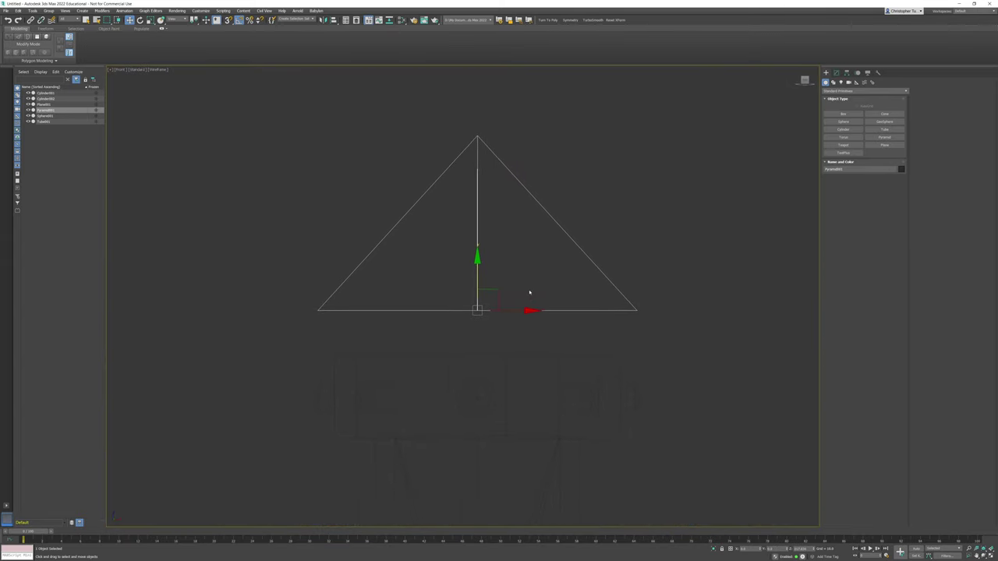
{"action": "key", "text": "F3"}
{"action": "key", "text": "alt+x"}
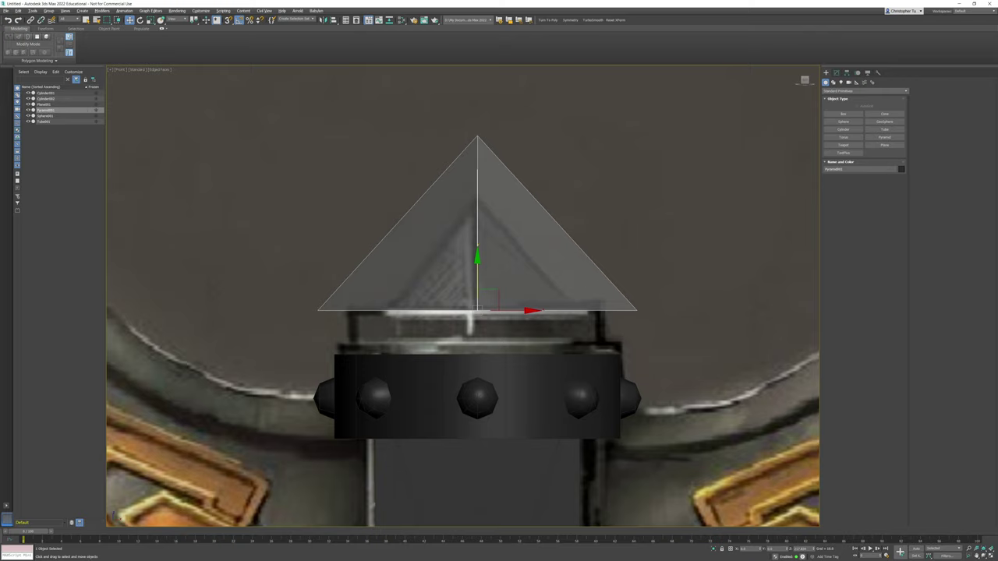
Set the pyramid's width and depth to 20
{"action": "left_click", "coordinate": [836, 72]}
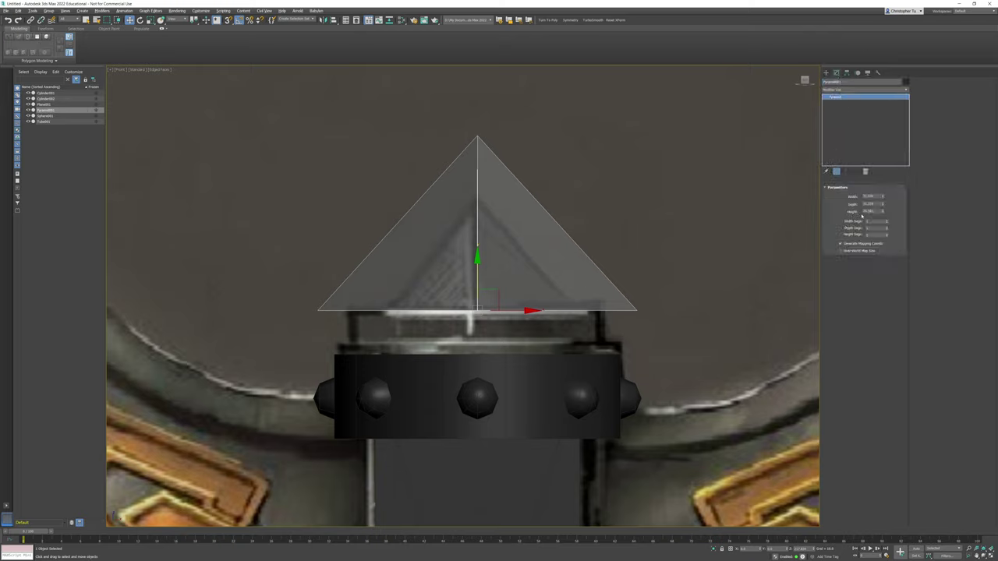
{"action": "left_click_drag", "start_coordinate": [878, 197], "coordinate": [859, 199]}
{"action": "key", "text": "Tab"}
{"action": "key", "text": "Return"}
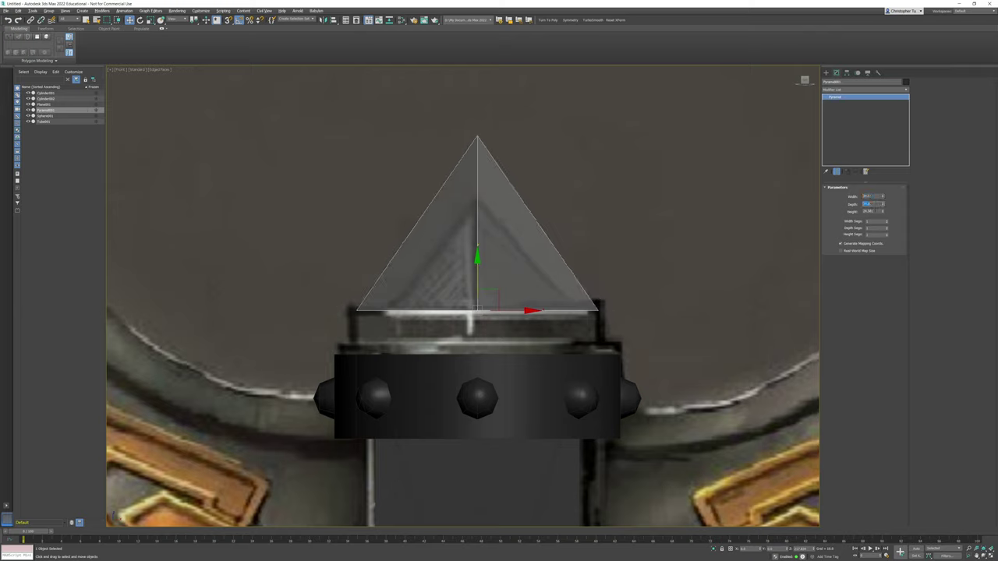
{"action": "double_click", "coordinate": [872, 195]}
{"action": "key", "text": "Tab"}
{"action": "type", "text": "20"}
{"action": "key", "text": "Return"}
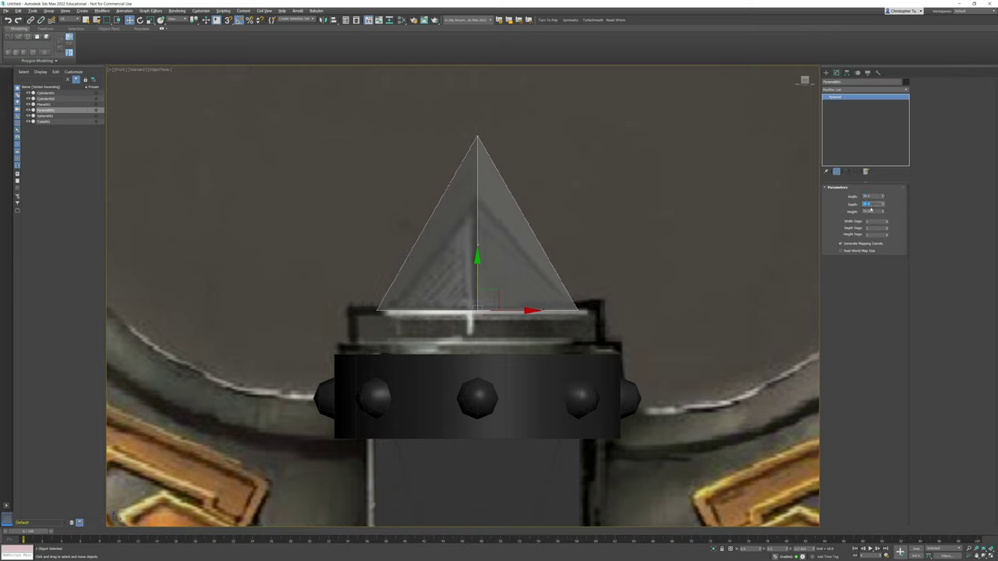
Set the pyramid's width and depth to 18 and its height to 16, raising it slightly to match the painted spike
{"action": "left_click_drag", "start_coordinate": [883, 212], "coordinate": [885, 221]}
{"action": "double_click", "coordinate": [872, 197]}
{"action": "type", "text": "24"}
{"action": "key", "text": "Tab"}
{"action": "type", "text": "1"}
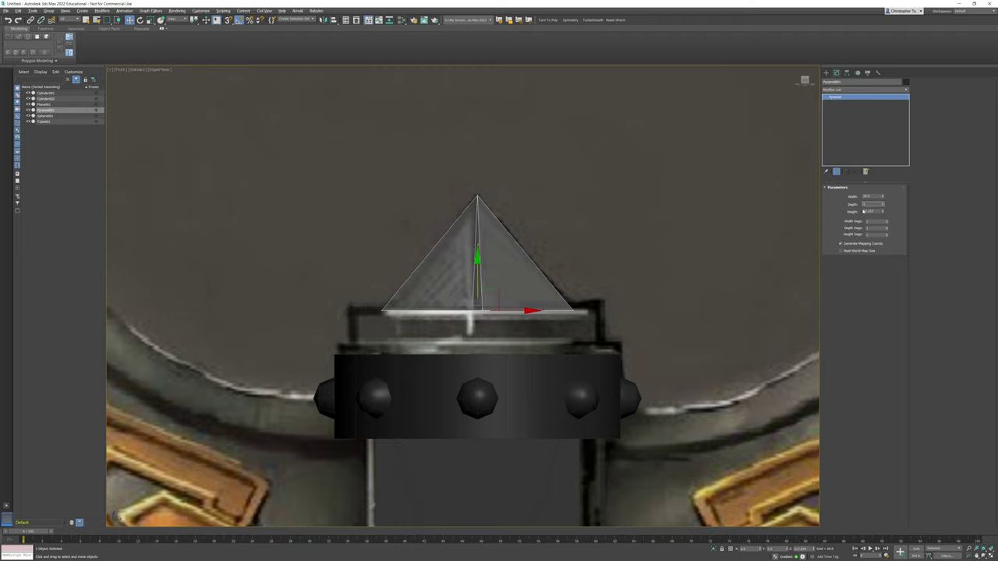
{"action": "key", "text": "Return"}
{"action": "left_click_drag", "start_coordinate": [477, 260], "coordinate": [481, 254]}
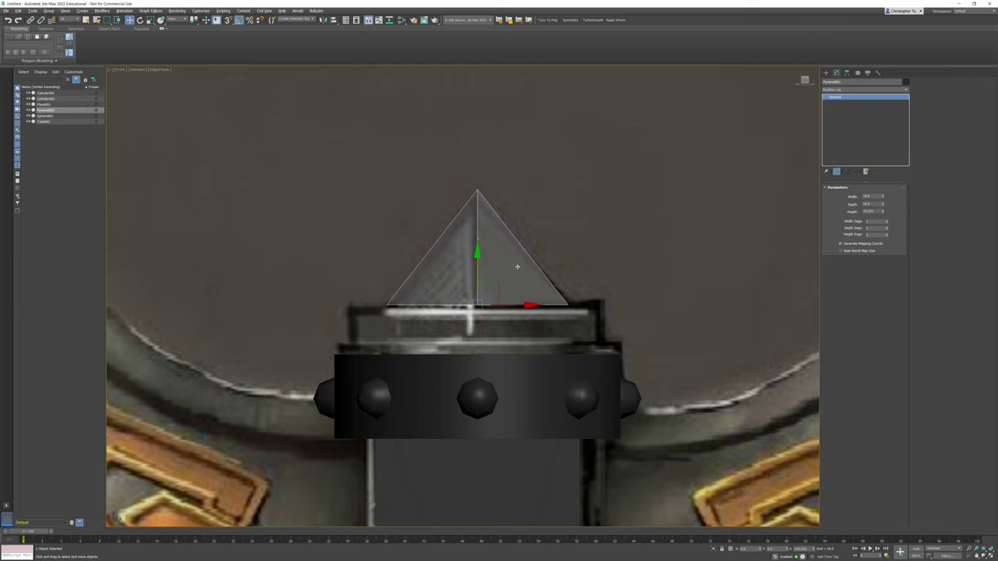
{"action": "double_click", "coordinate": [869, 211]}
{"action": "type", "text": "16"}
{"action": "key", "text": "Return"}
Convert the spike pyramid to an editable poly
{"action": "middle_click_drag", "start_coordinate": [530, 284], "coordinate": [527, 275]}
{"action": "right_click", "coordinate": [489, 246]}
{"action": "mouse_move", "coordinate": [518, 317]}
{"action": "left_click", "coordinate": [576, 323]}
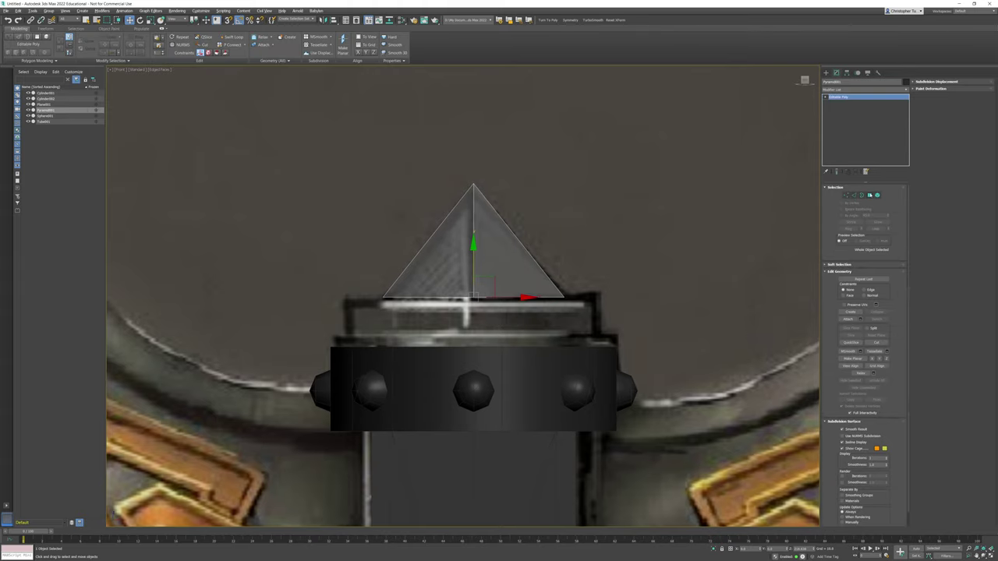
Select the polygons of the pyramid's base and bevel them outward with height 0 to form a flat rim
{"action": "key", "text": "4"}
{"action": "left_click_drag", "start_coordinate": [621, 284], "coordinate": [723, 309]}
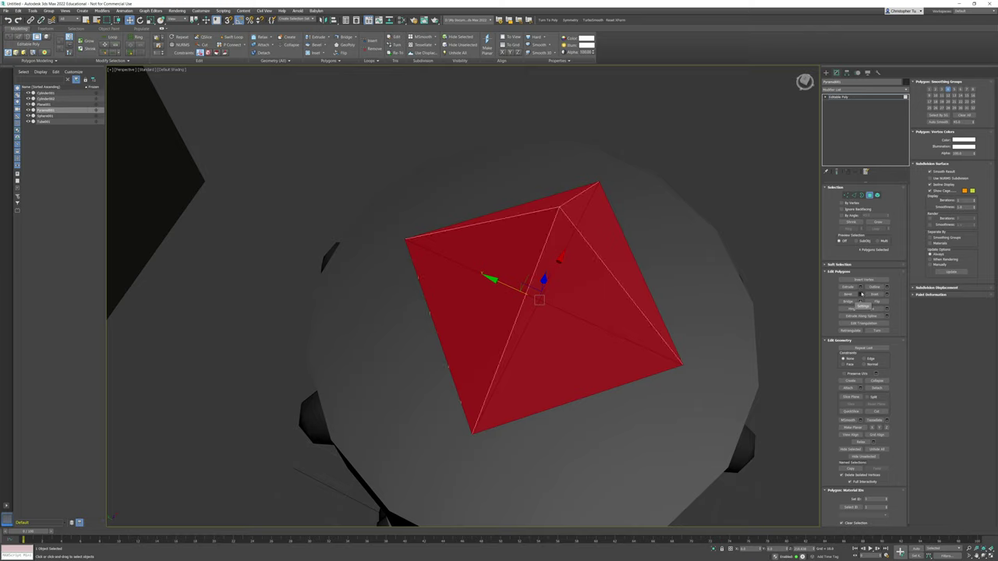
{"action": "left_click", "coordinate": [861, 294]}
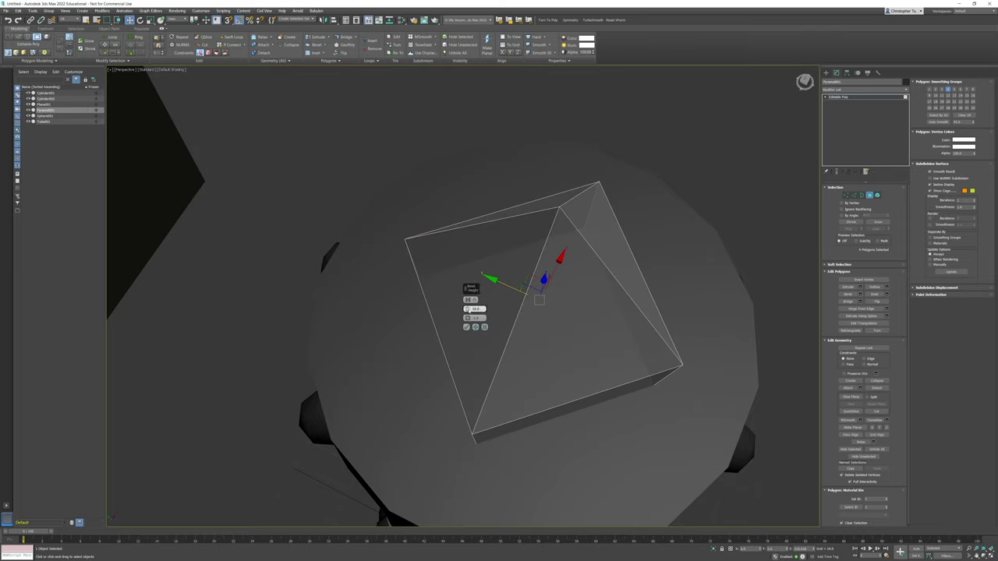
{"action": "right_click", "coordinate": [468, 309]}
{"action": "right_click", "coordinate": [468, 318]}
{"action": "left_click_drag", "start_coordinate": [467, 318], "coordinate": [466, 304]}
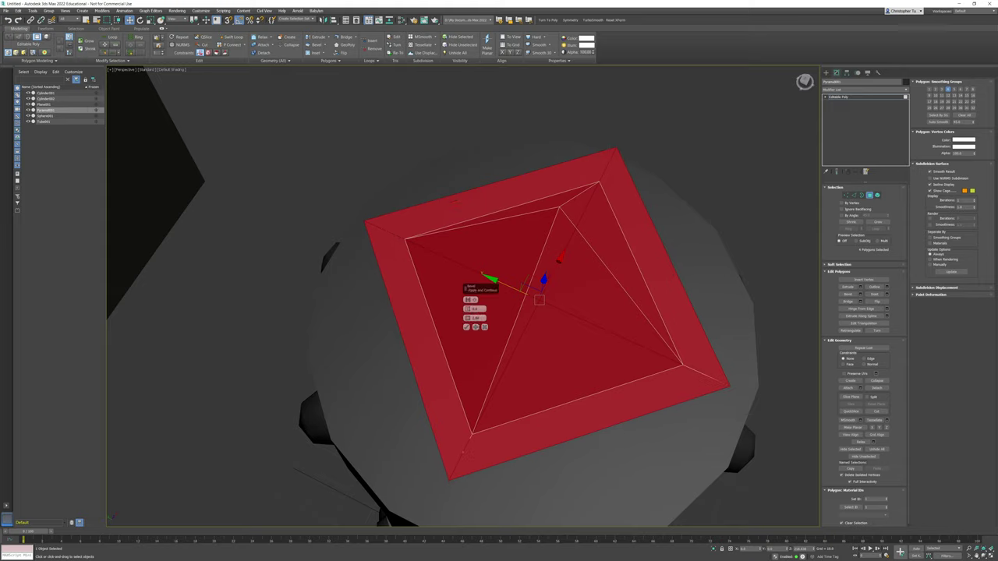
{"action": "left_click", "coordinate": [476, 327]}
Bevel the base polygons down toward the collar with outline 0, then turn off see-through display and finish polygon editing
{"action": "right_click", "coordinate": [467, 318]}
{"action": "left_click_drag", "start_coordinate": [468, 310], "coordinate": [461, 277]}
{"action": "middle_click_drag", "start_coordinate": [461, 277], "coordinate": [430, 204], "text": "alt"}
{"action": "left_click", "coordinate": [430, 203]}
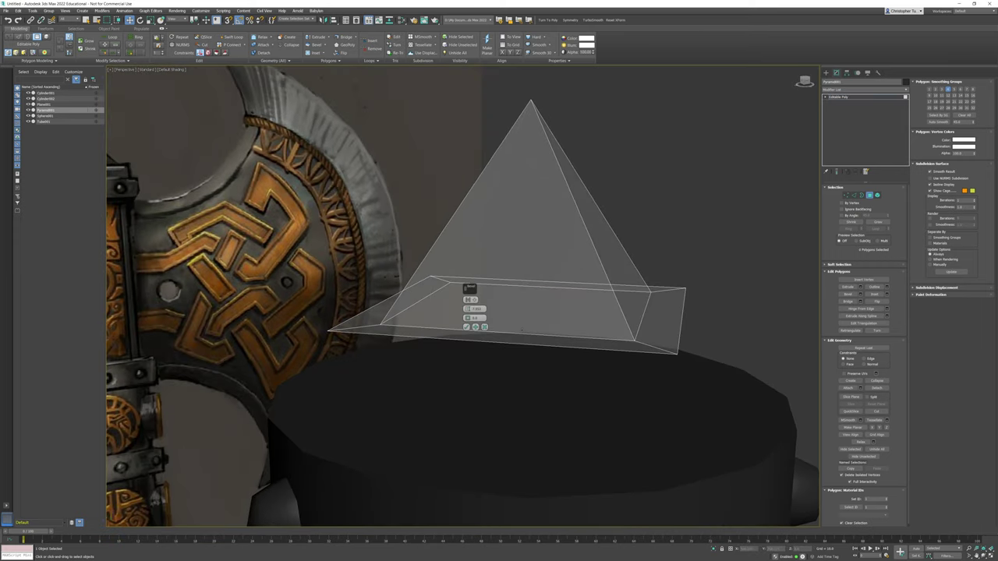
{"action": "key", "text": "ctrl+z"}
{"action": "left_click", "coordinate": [466, 327]}
{"action": "left_click", "coordinate": [408, 275]}
{"action": "middle_click_drag", "start_coordinate": [408, 274], "coordinate": [392, 275]}
{"action": "scroll", "coordinate": [546, 359], "scroll_direction": "down", "scroll_amount": 3}
{"action": "key", "text": "alt+x"}
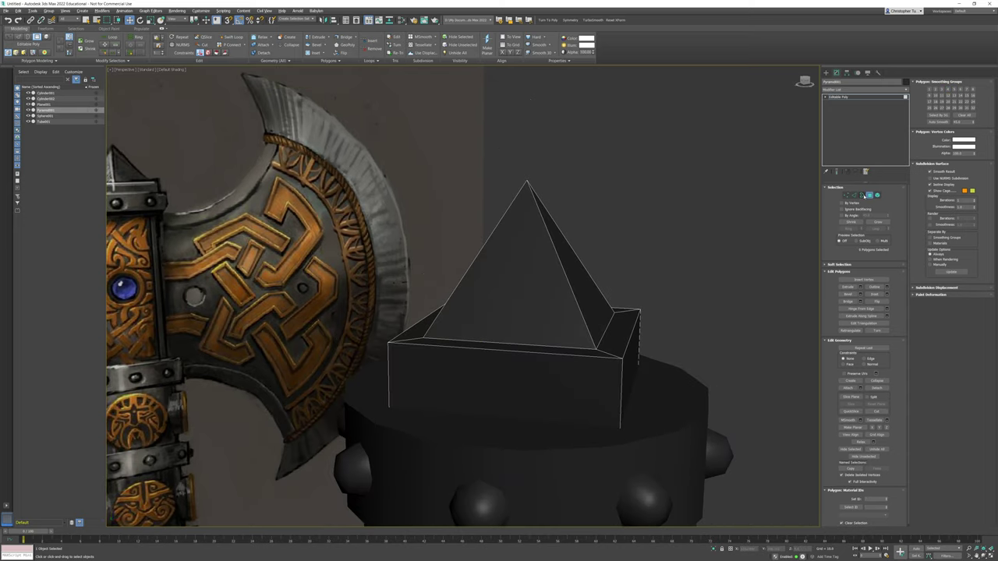
{"action": "left_click", "coordinate": [869, 195]}
Attach all other axe parts, including the spike pyramid, to the braided grip, leaving out the reference plane
{"action": "middle_click_drag", "start_coordinate": [713, 314], "coordinate": [647, 235], "text": "alt"}
{"action": "scroll", "coordinate": [638, 338], "scroll_direction": "down", "scroll_amount": 10}
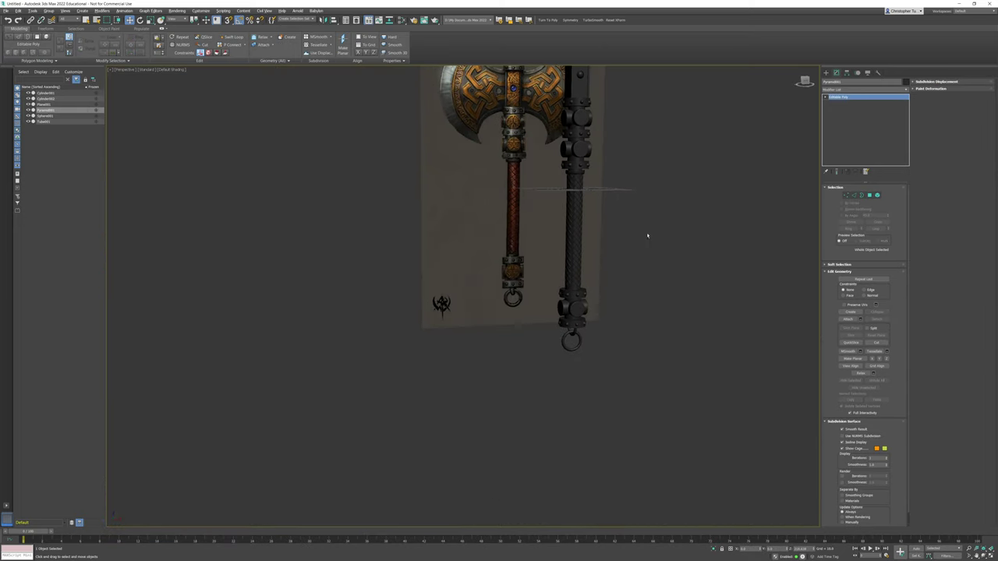
{"action": "left_click", "coordinate": [570, 228]}
{"action": "middle_click_drag", "start_coordinate": [570, 227], "coordinate": [564, 323]}
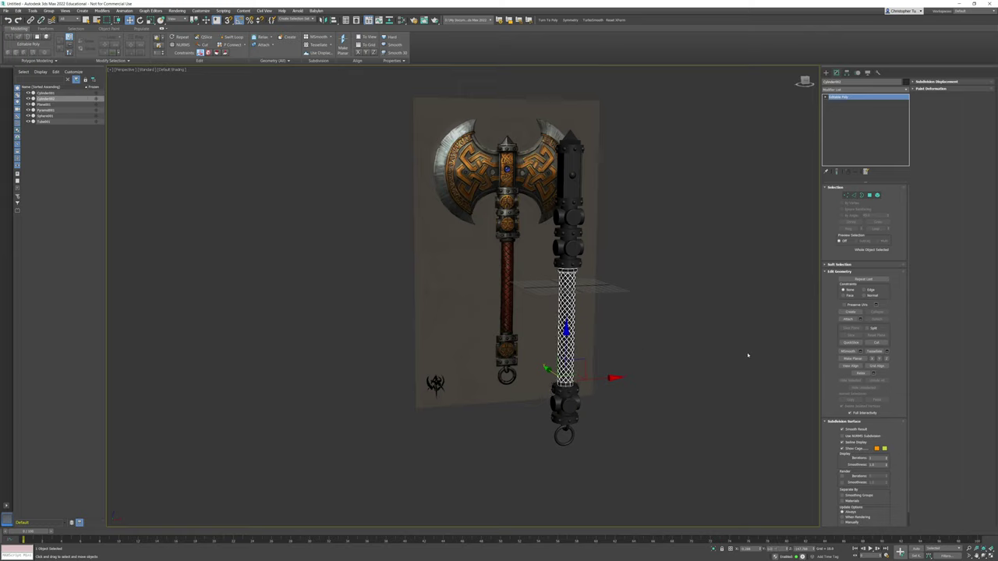
{"action": "left_click", "coordinate": [848, 319]}
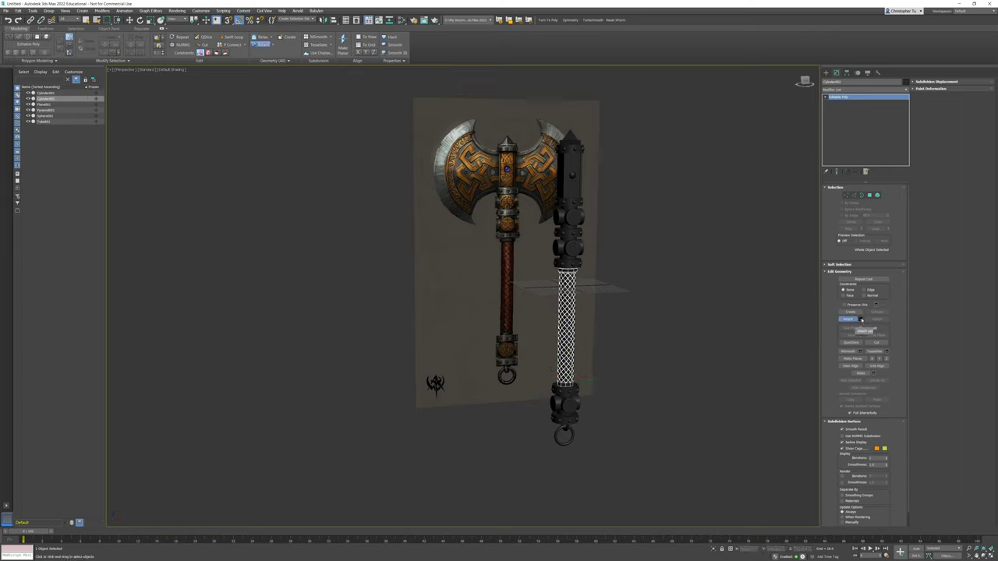
{"action": "left_click", "coordinate": [860, 319]}
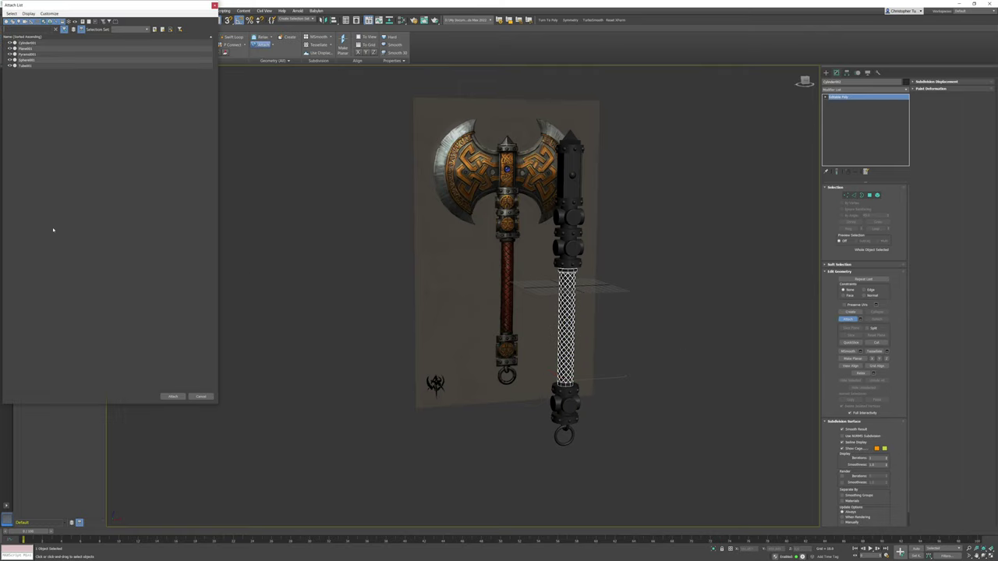
{"action": "left_click", "coordinate": [33, 42]}
{"action": "left_click", "coordinate": [29, 54], "text": "ctrl"}
{"action": "left_click", "coordinate": [28, 60], "text": "ctrl"}
{"action": "left_click", "coordinate": [28, 65], "text": "ctrl"}
{"action": "left_click", "coordinate": [173, 397]}
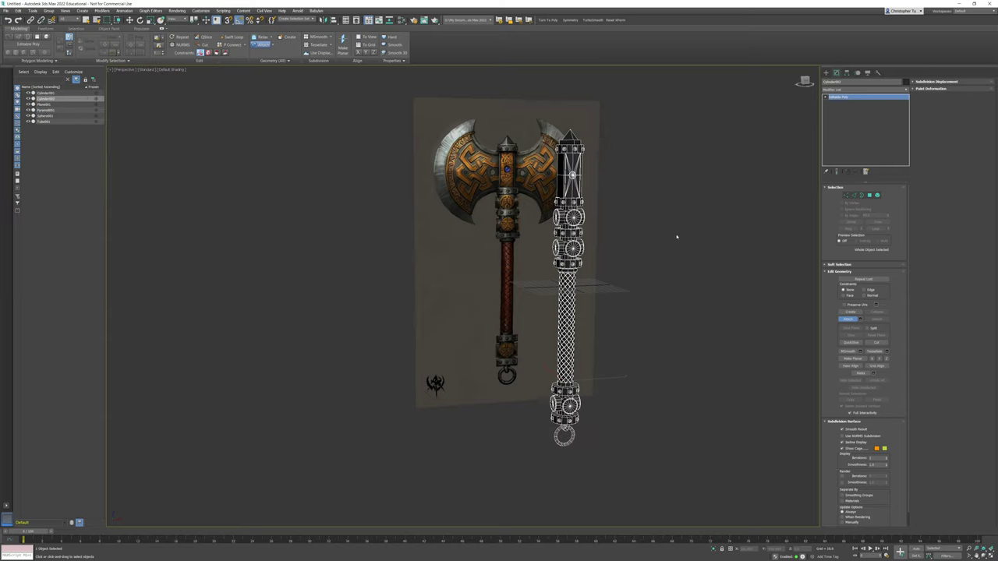
{"action": "left_click", "coordinate": [851, 320]}
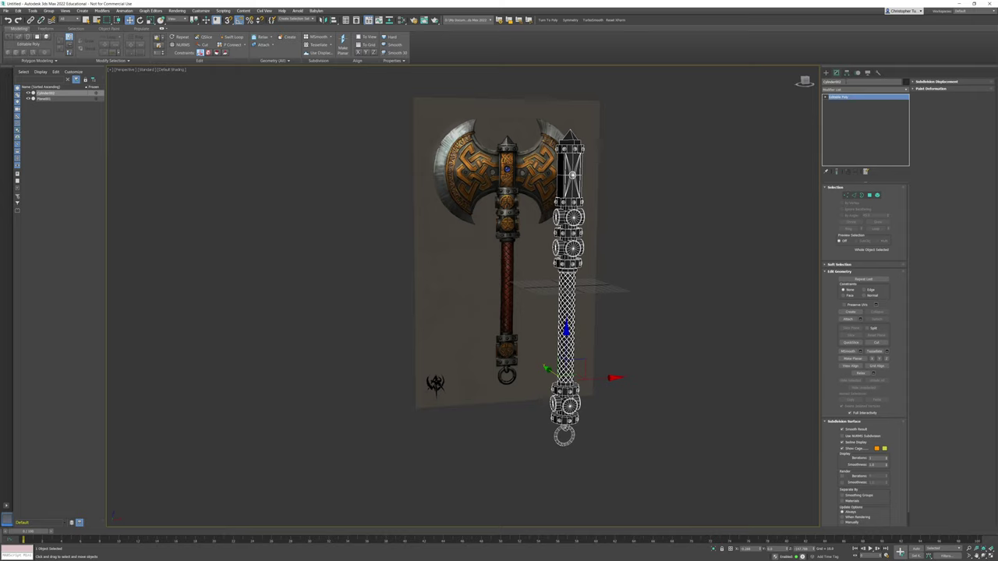
Rename the combined object as Handle
{"action": "type", "text": "le"}
{"action": "key", "text": "Return"}
{"action": "middle_click_drag", "start_coordinate": [605, 264], "coordinate": [573, 292]}
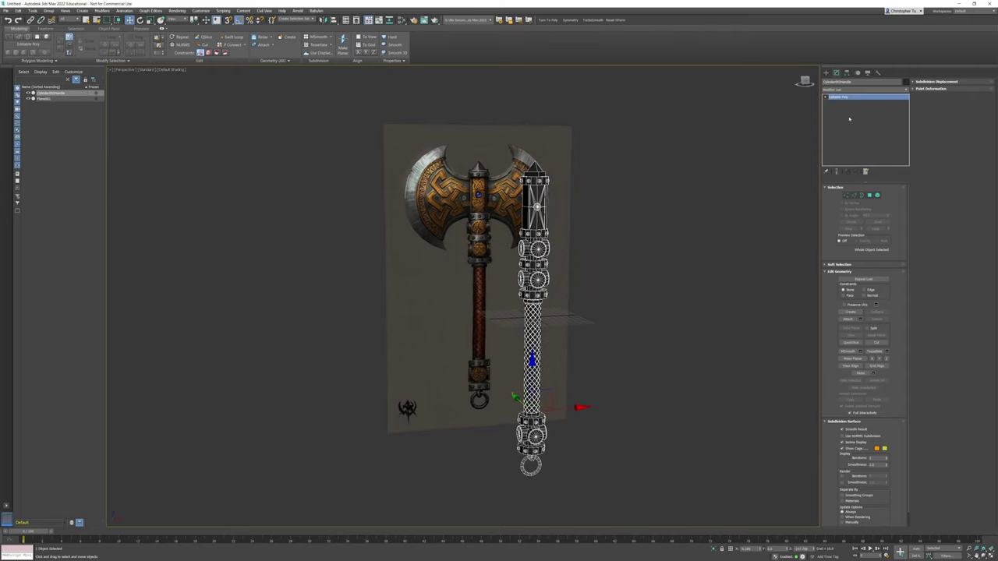
{"action": "left_click_drag", "start_coordinate": [852, 82], "coordinate": [840, 82]}
{"action": "key", "text": "BackSpace"}
{"action": "key", "text": "BackSpace"}
{"action": "key", "text": "BackSpace"}
{"action": "key", "text": "BackSpace"}
{"action": "key", "text": "BackSpace"}
{"action": "key", "text": "BackSpace"}
{"action": "key", "text": "BackSpace"}
{"action": "key", "text": "BackSpace"}
{"action": "key", "text": "BackSpace"}
{"action": "key", "text": "BackSpace"}
{"action": "key", "text": "BackSpace"}
Deselect the handle and examine the whole model beside the reference image
{"action": "middle_click_drag", "start_coordinate": [735, 192], "coordinate": [577, 260], "text": "alt"}
{"action": "scroll", "coordinate": [597, 278], "scroll_direction": "up", "scroll_amount": 3}
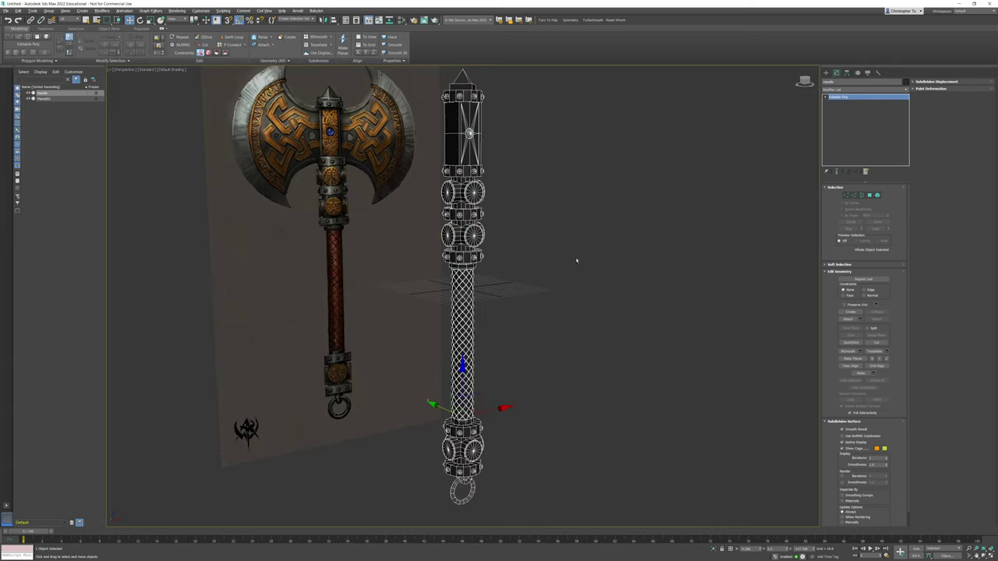
{"action": "left_click", "coordinate": [505, 256]}
{"action": "middle_click_drag", "start_coordinate": [486, 257], "coordinate": [517, 263]}
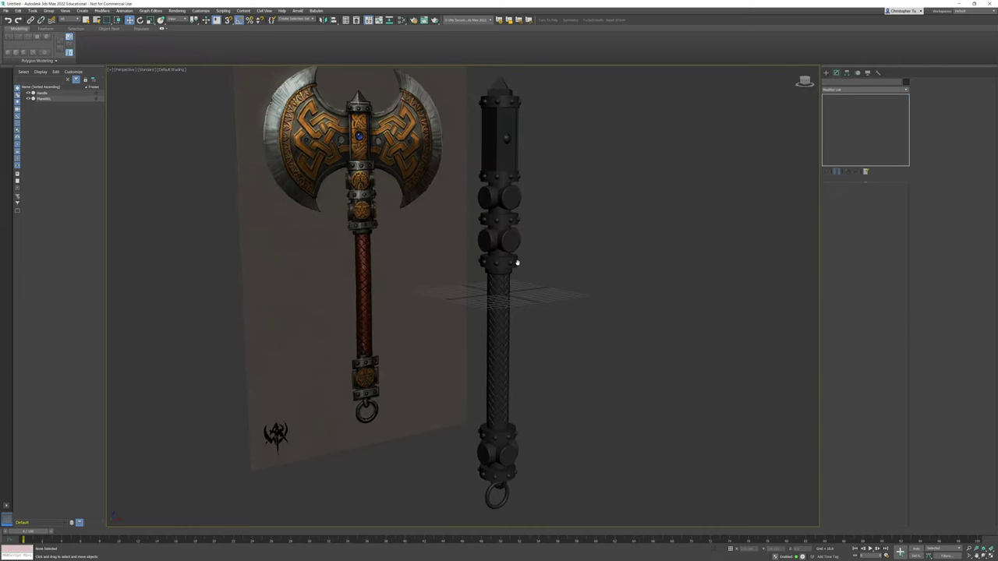
{"action": "middle_click_drag", "start_coordinate": [489, 128], "coordinate": [500, 193]}
{"action": "middle_click_drag", "start_coordinate": [500, 192], "coordinate": [470, 188], "text": "alt"}
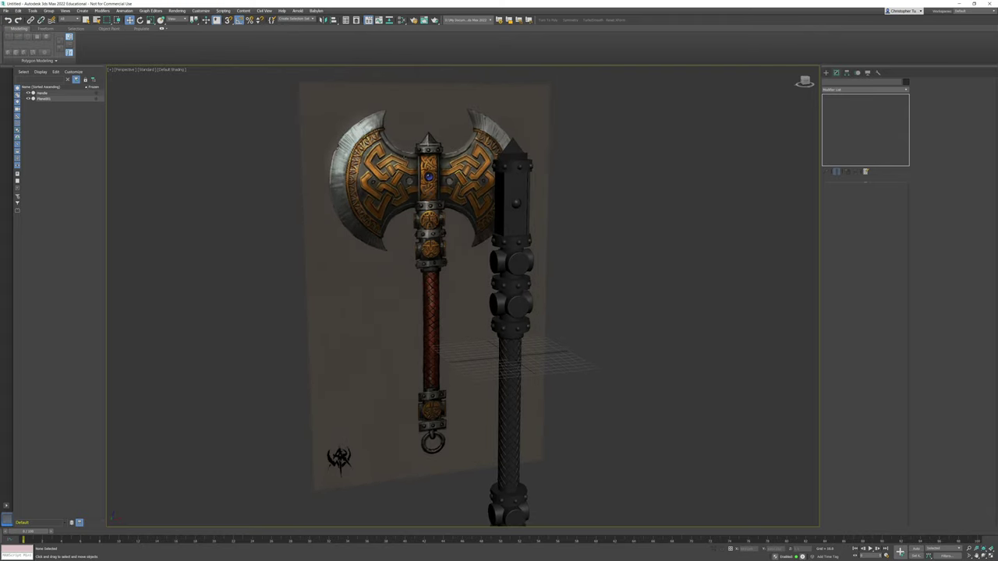
{"action": "mouse_move", "coordinate": [483, 226]}
{"action": "middle_mouse_down", "text": "alt"}
{"action": "mouse_move", "coordinate": [441, 216]}
{"action": "mouse_move", "coordinate": [474, 222]}
{"action": "middle_mouse_up", "text": "alt"}
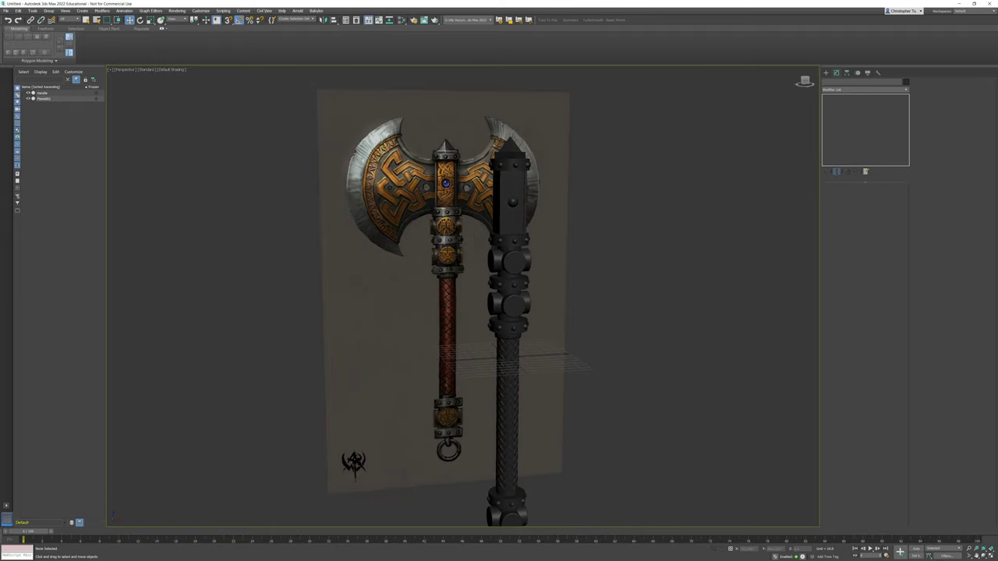